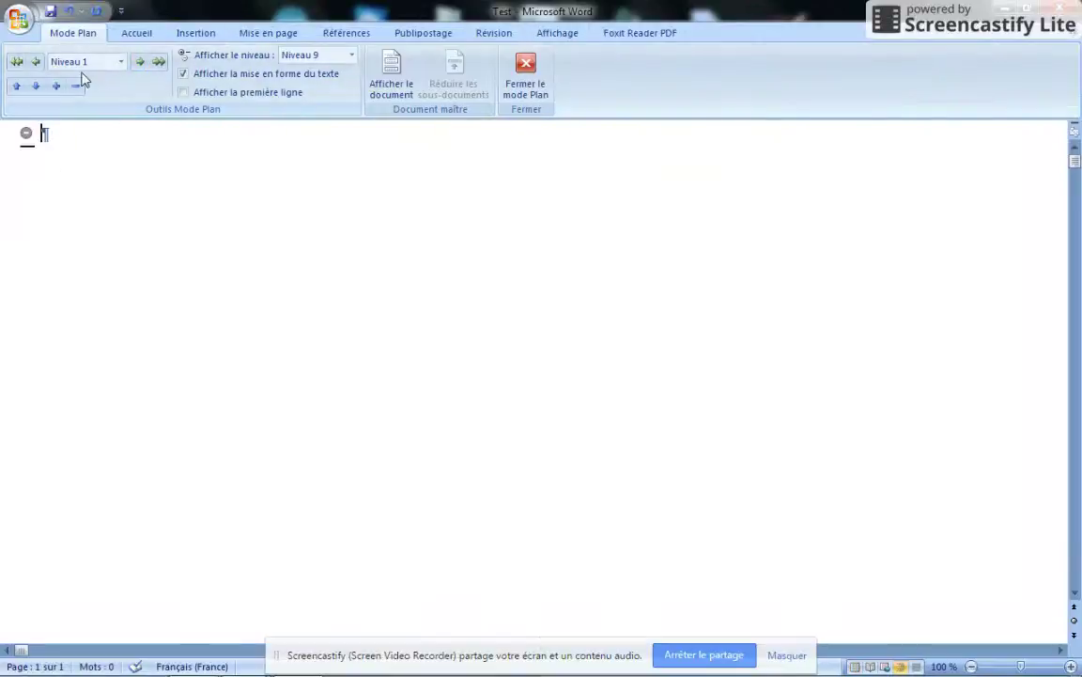
- Enter "Titre" as the level 1 heading and start a level 2 line below it
type("Titre")
key("Return")
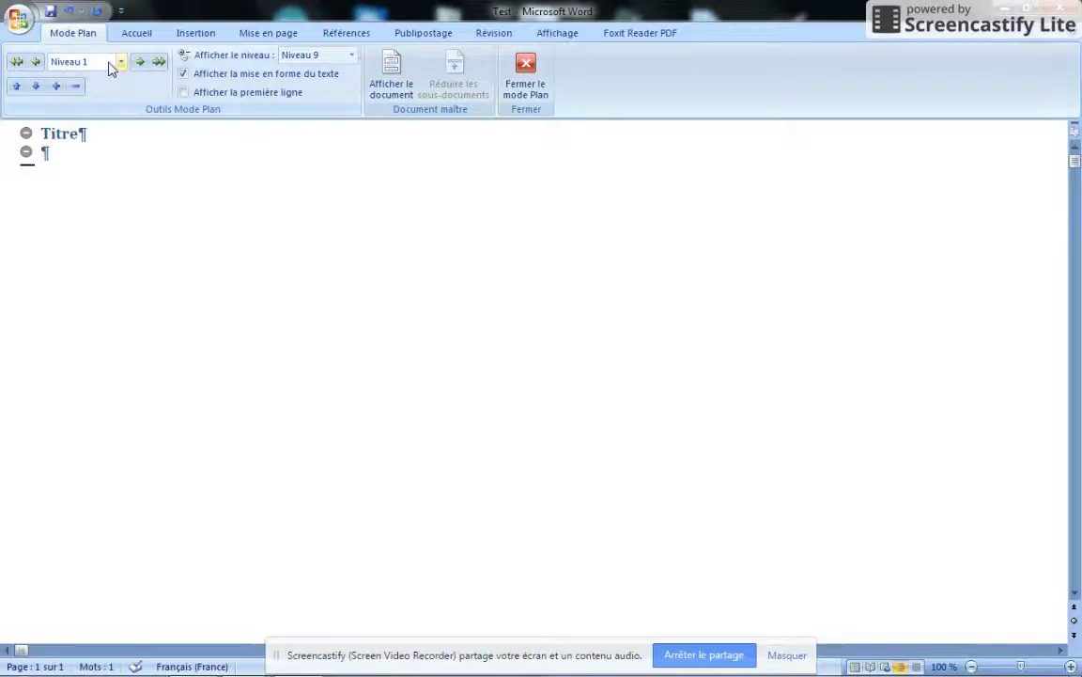
left_click(139, 62)
left_click(122, 62)
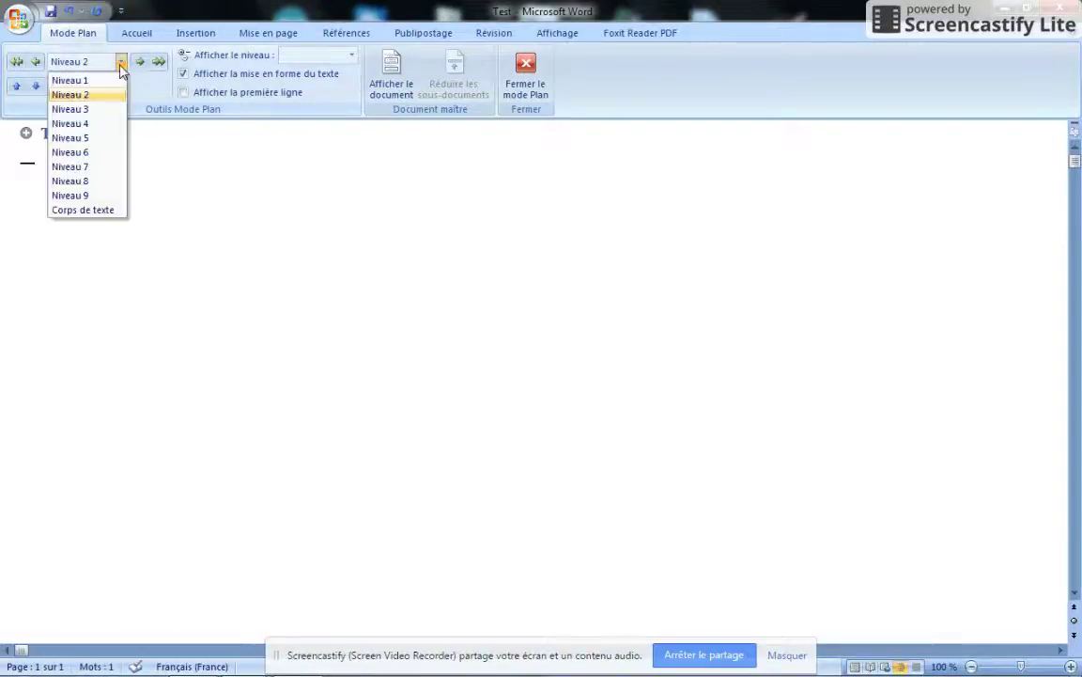
left_click(131, 207)
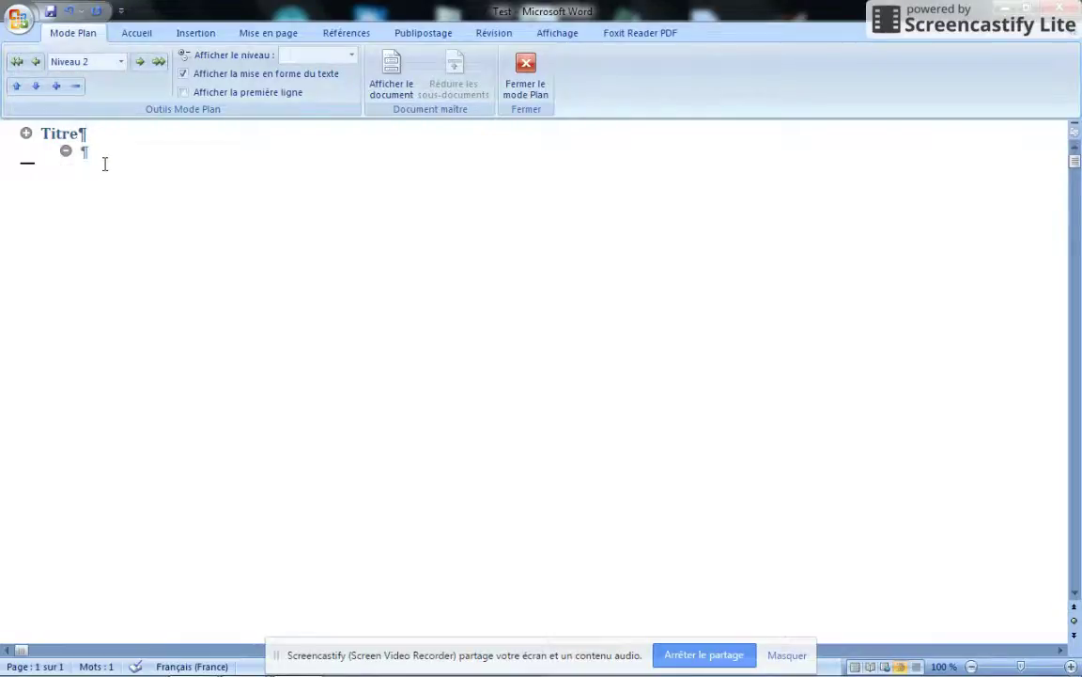
- Add the level 2 headings "Paragraphe 1", "Paragraphe 2" and "Paragraphe 3" under Titre, followed by an empty line
type("Paragr")
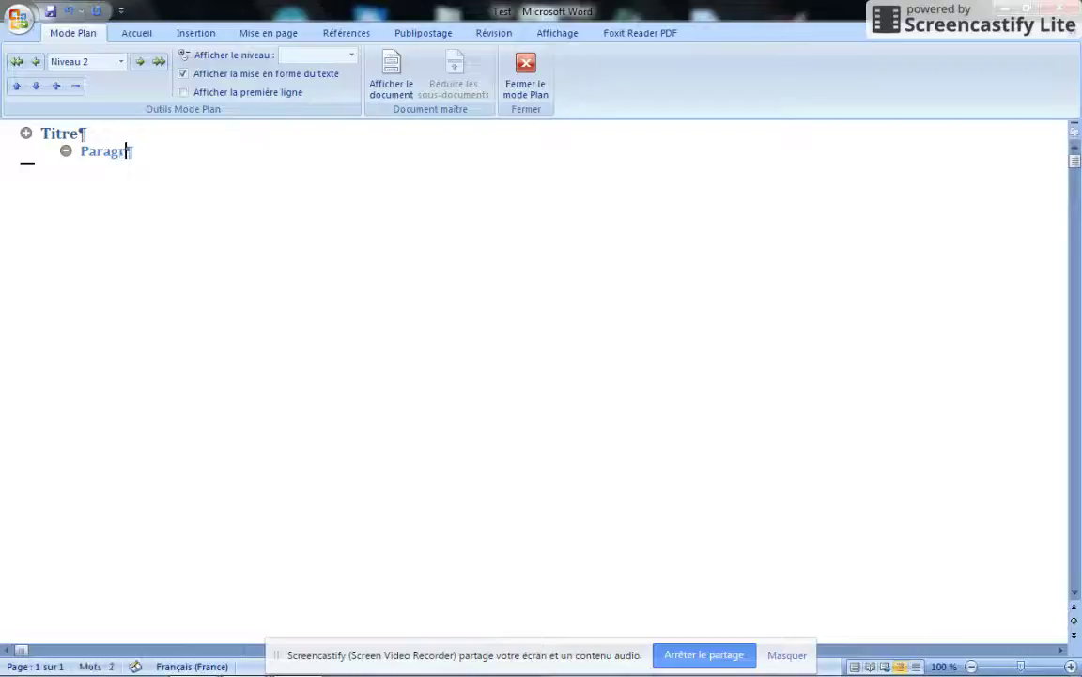
type("aphe 1")
key("Return")
type("Paragraphe 2")
key("Return")
type("Paragraphe 3")
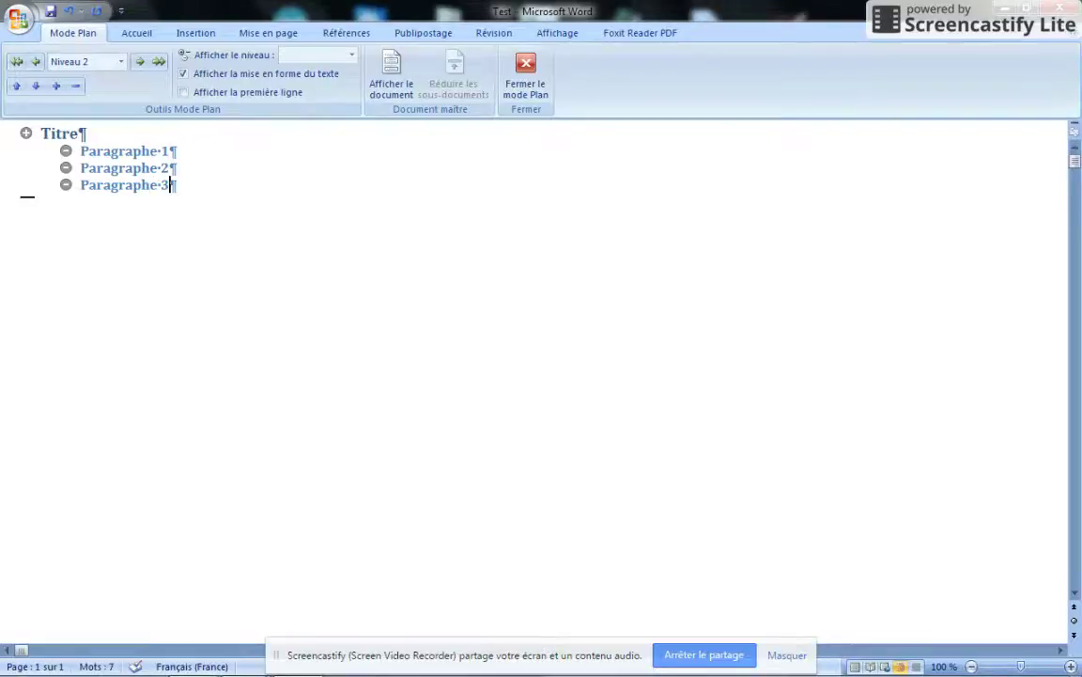
key("Return")
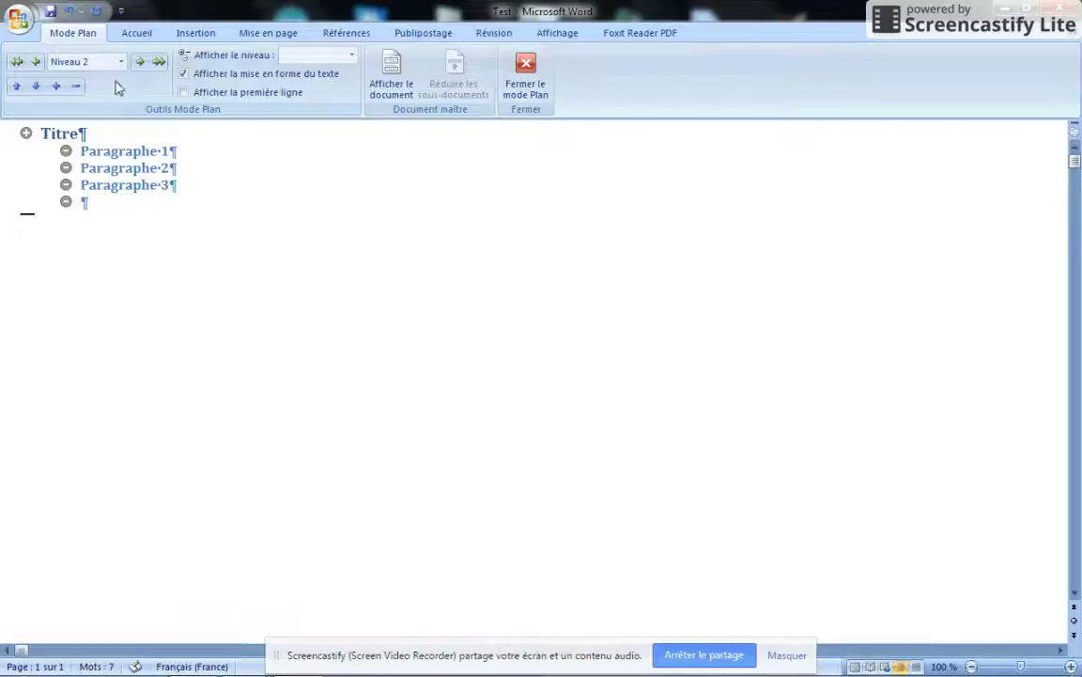
- Insert a "Sous titre" heading below Paragraphe 2 and demote it to level 3
left_click(138, 62)
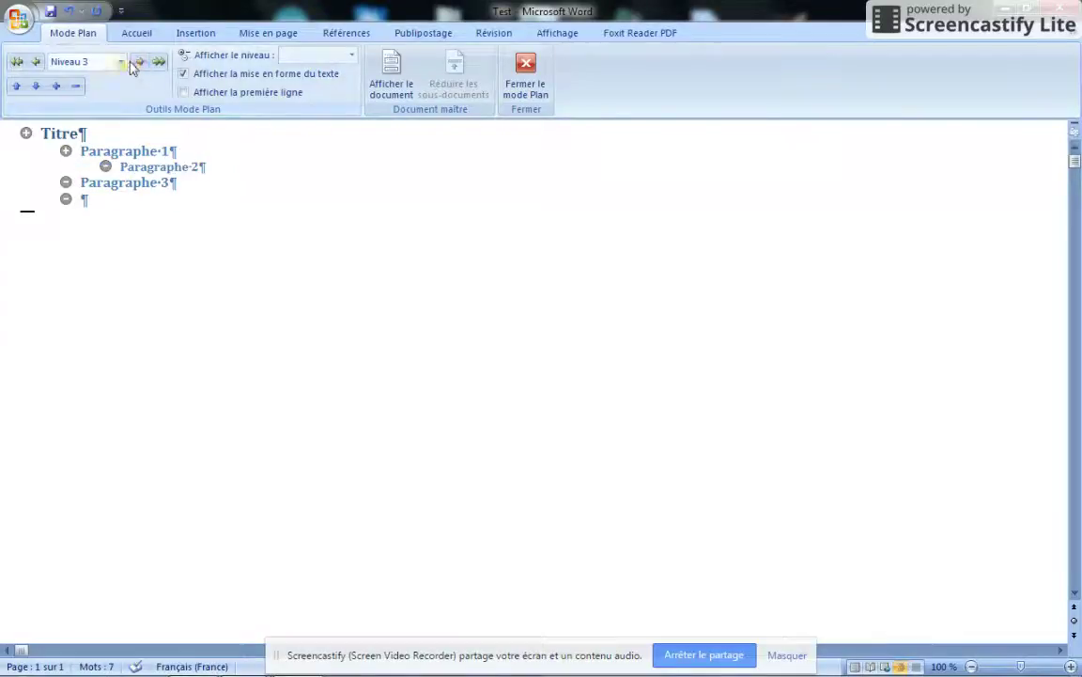
left_click(36, 63)
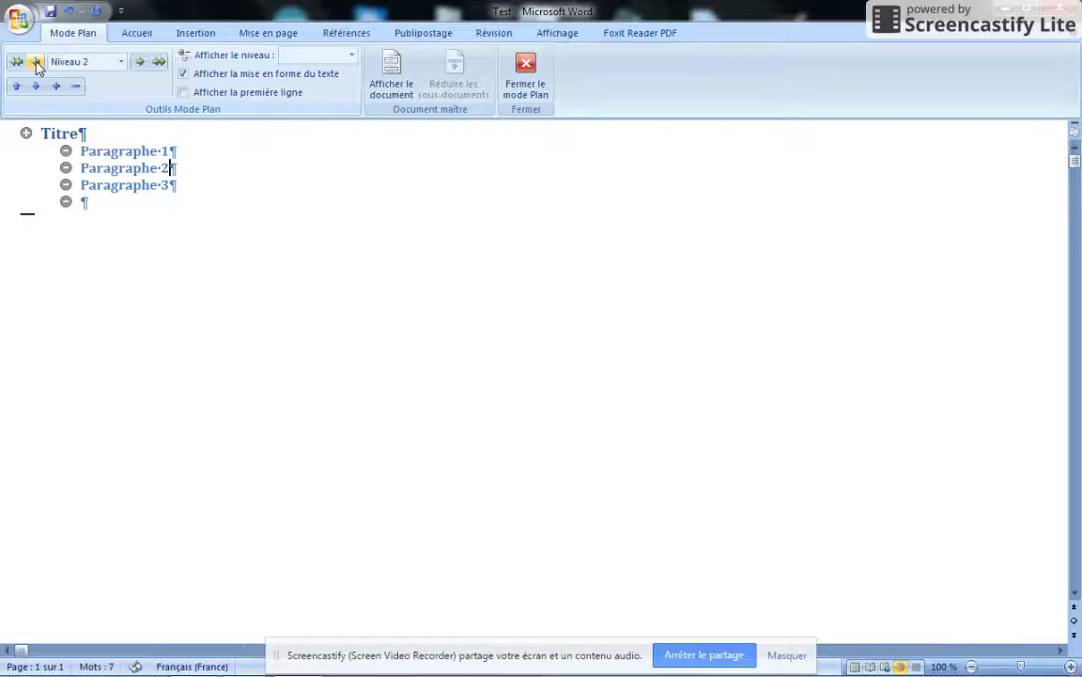
left_click(185, 171)
key("Return")
type("Sous")
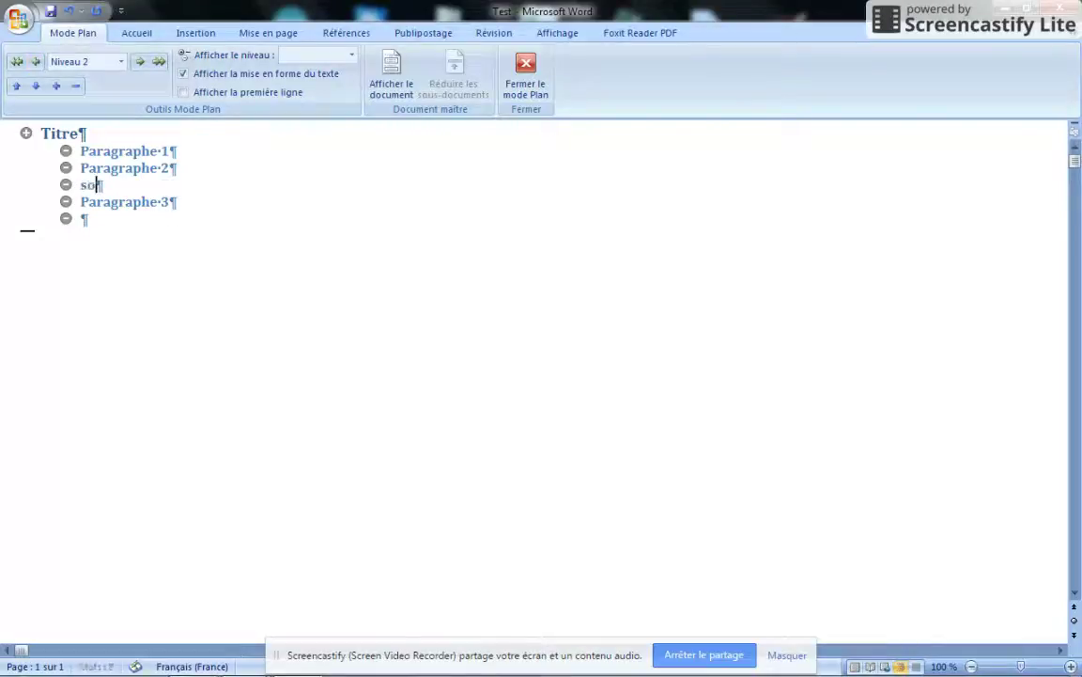
type(" titre")
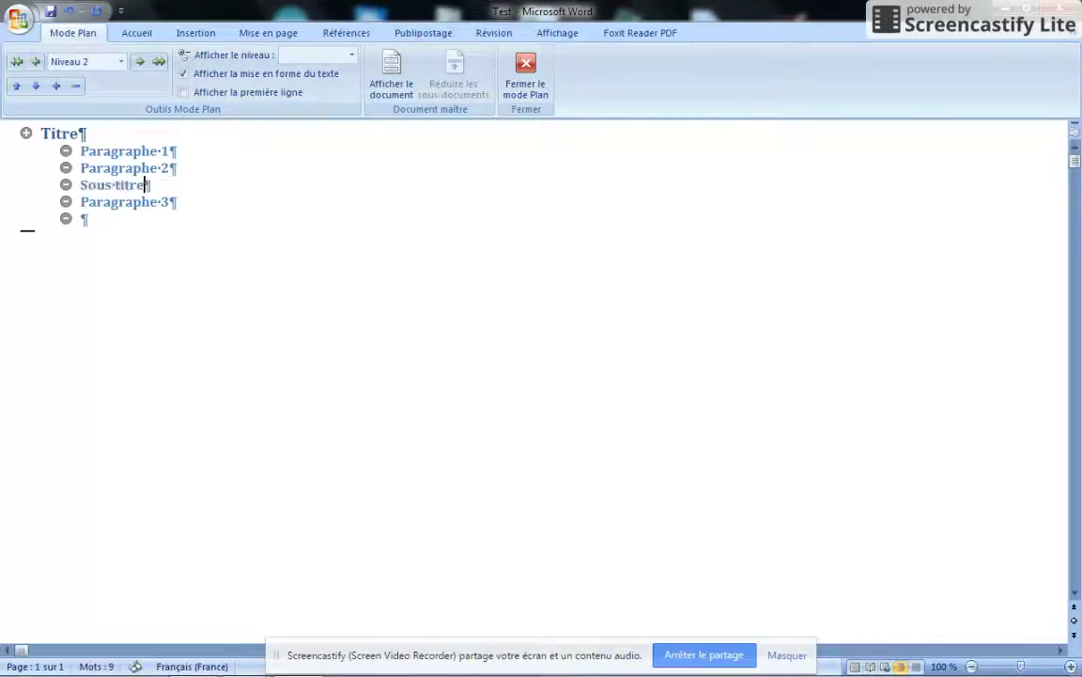
left_click(140, 62)
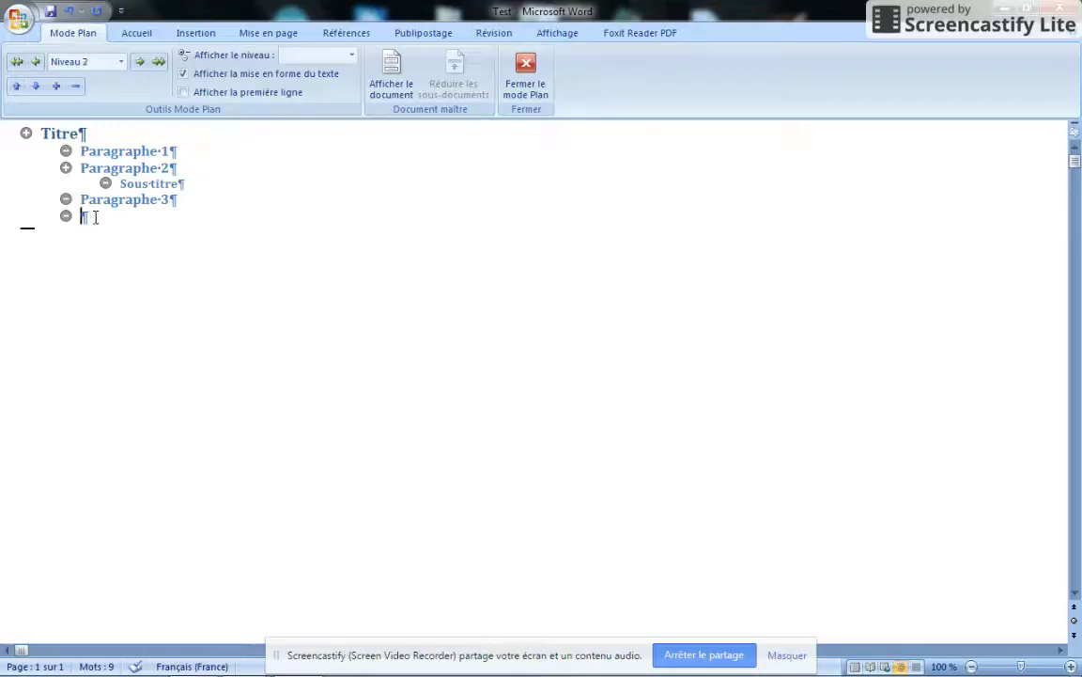
- Insert a "Sommaire" line between Titre and Paragraphe 1
left_click(81, 149)
type("Sommaire")
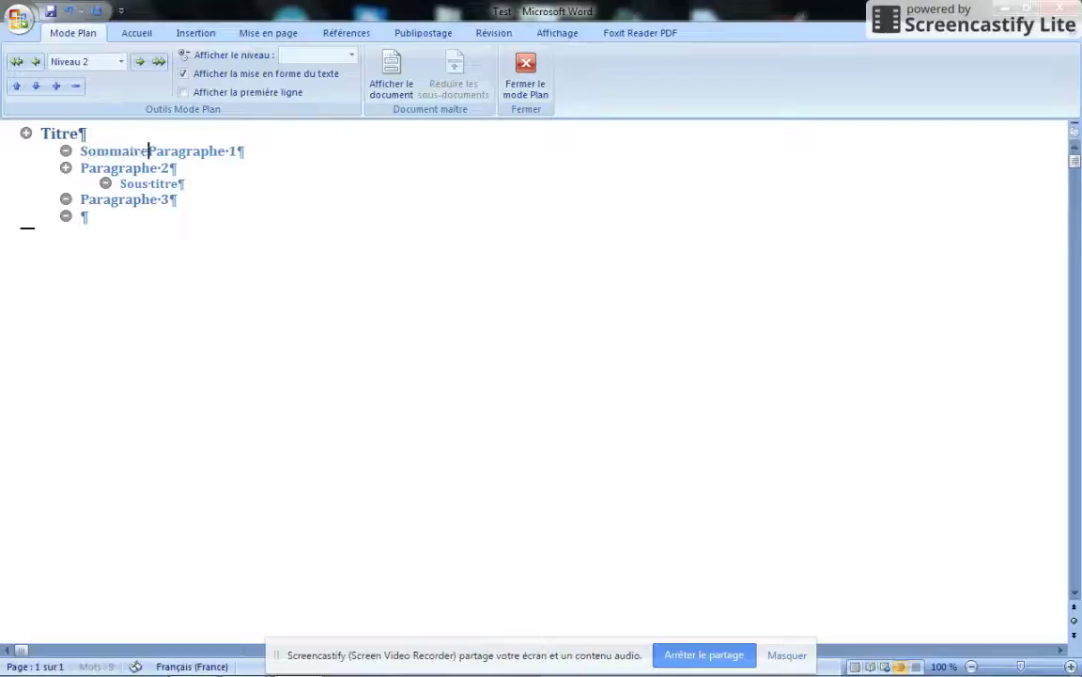
key("Return")
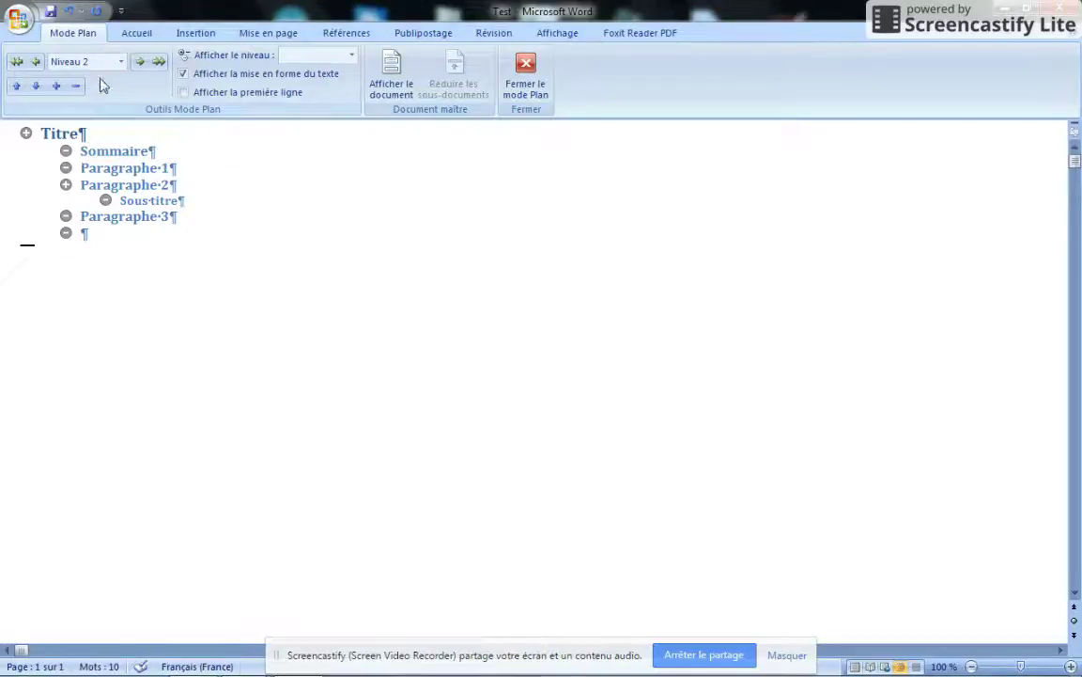
left_click(138, 66)
left_click(138, 65)
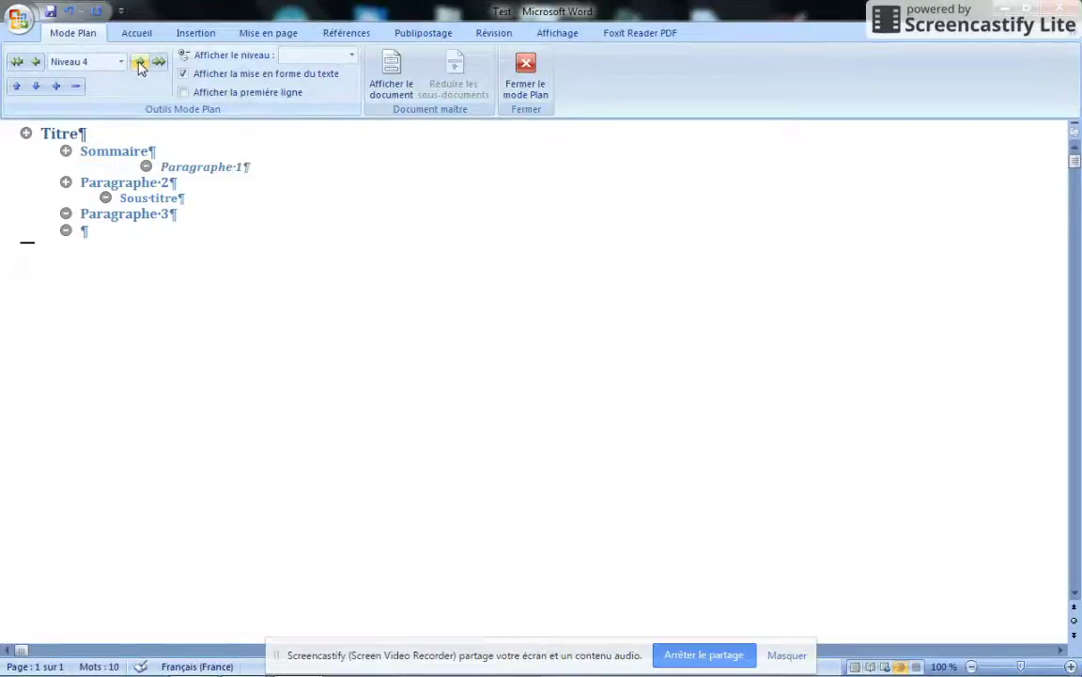
left_click(36, 62)
left_click(36, 62)
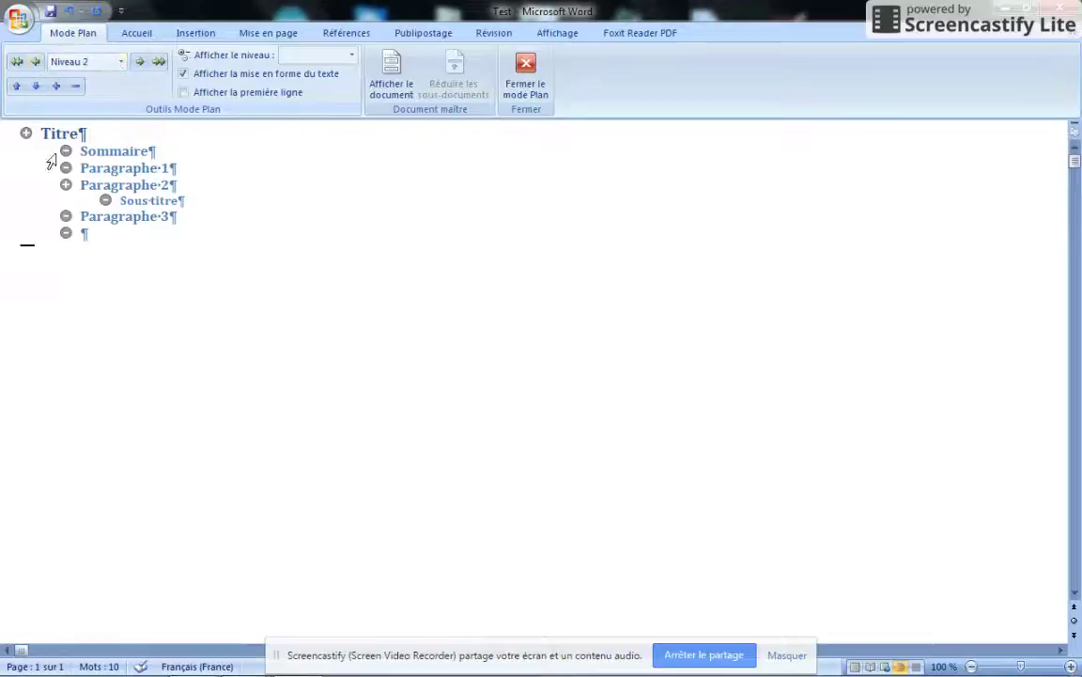
- Set the Sommaire line and a new line under Paragraphe 1 to the Corps de texte level
left_click(121, 61)
left_click(99, 209)
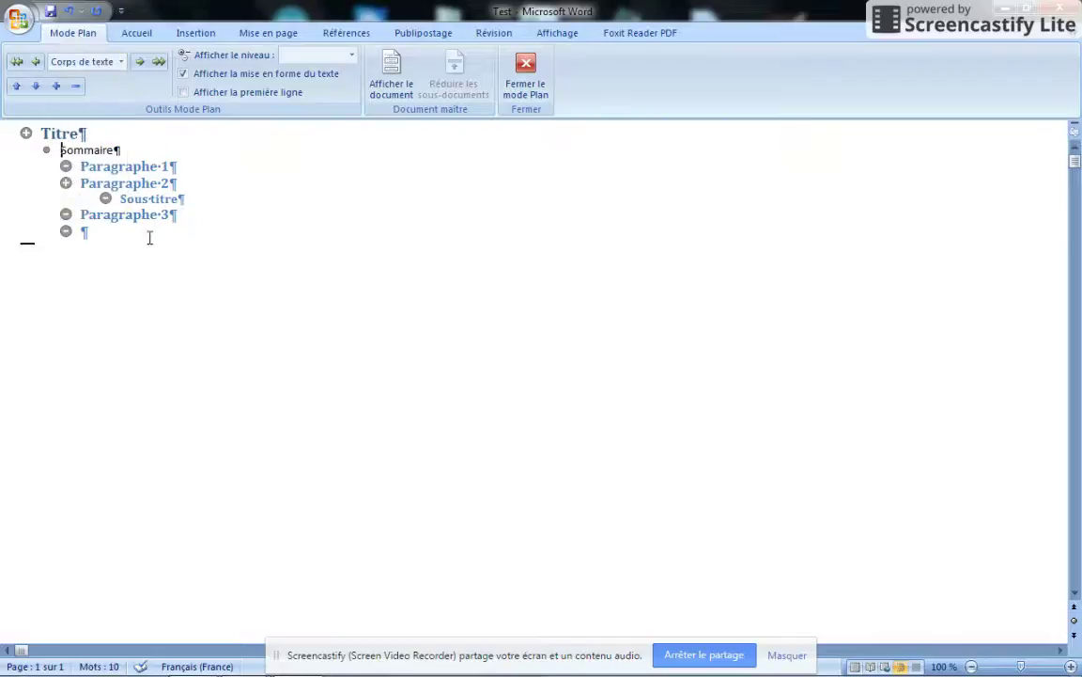
left_click(177, 165)
key("Return")
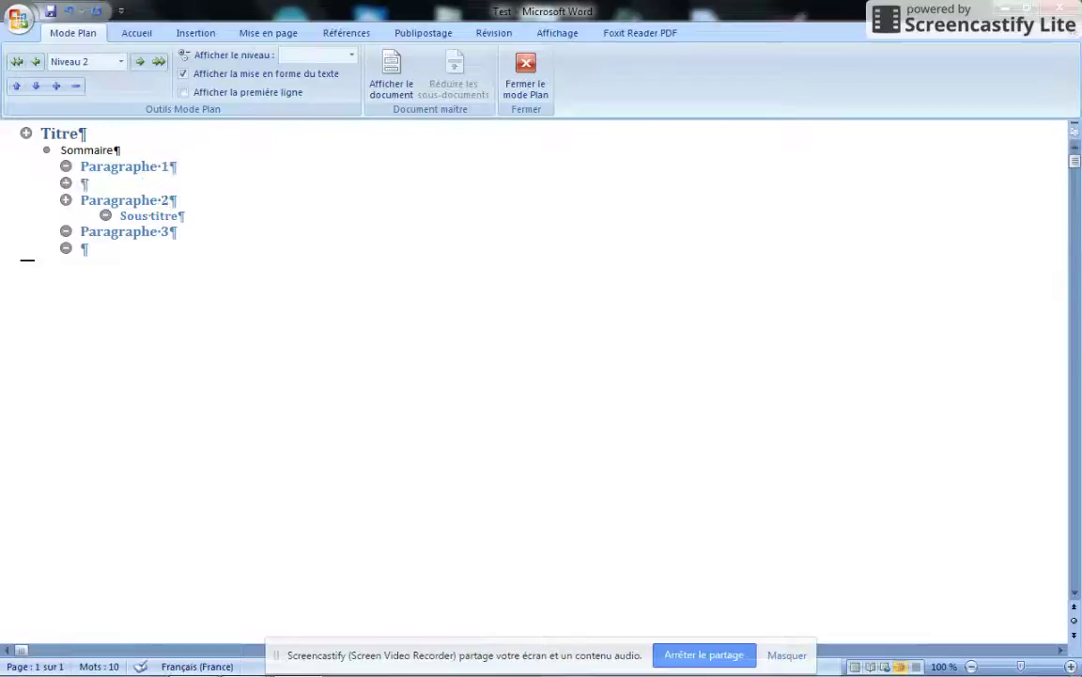
left_click(120, 62)
left_click(105, 211)
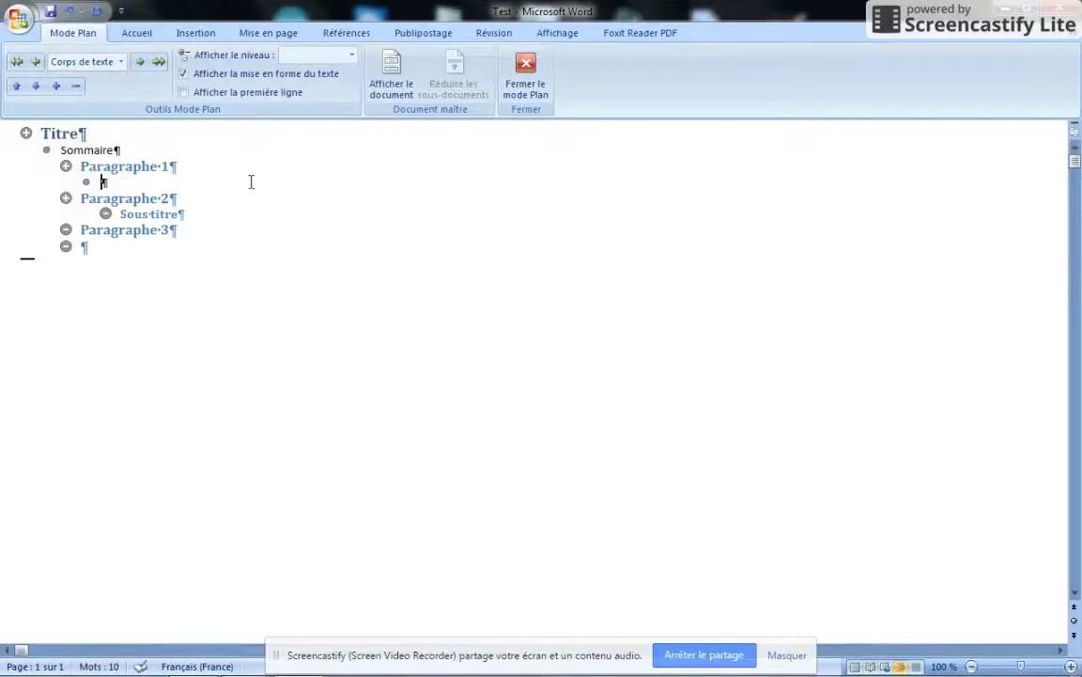
- Enter the filler text "ffsjsmeflsod lkhsgfslk" under Paragraphe 1 and start another body-text line
type("ffsjsmeflso")
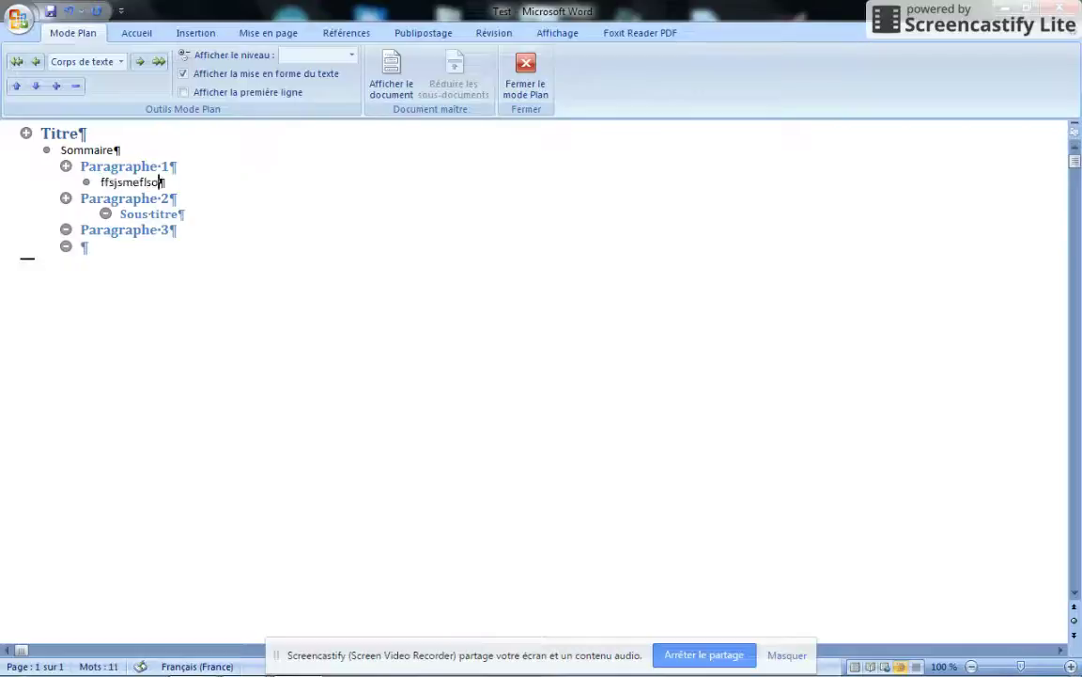
type("d lkhsgfslk")
key("Return")
- Enter stray text on the empty line after Paragraphe 3, and erase it together with the line
left_click(85, 261)
type("efmfhjsdh")
key("BackSpace")
key("BackSpace")
key("BackSpace")
key("BackSpace")
key("BackSpace")
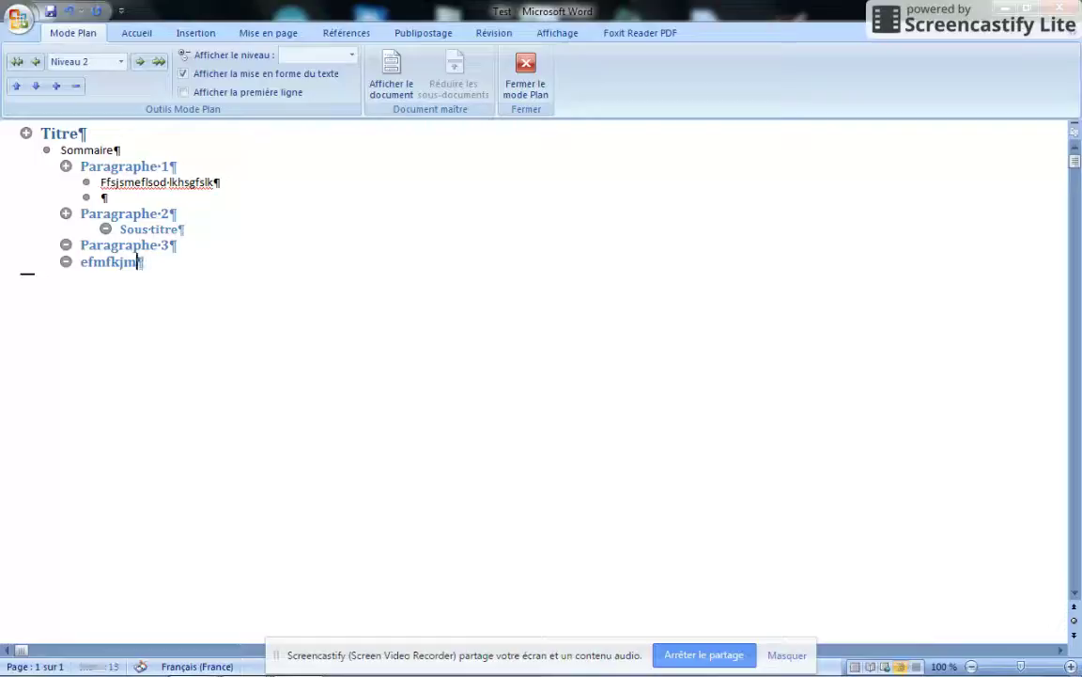
key("BackSpace")
key("BackSpace")
key("BackSpace")
key("BackSpace")
key("BackSpace")
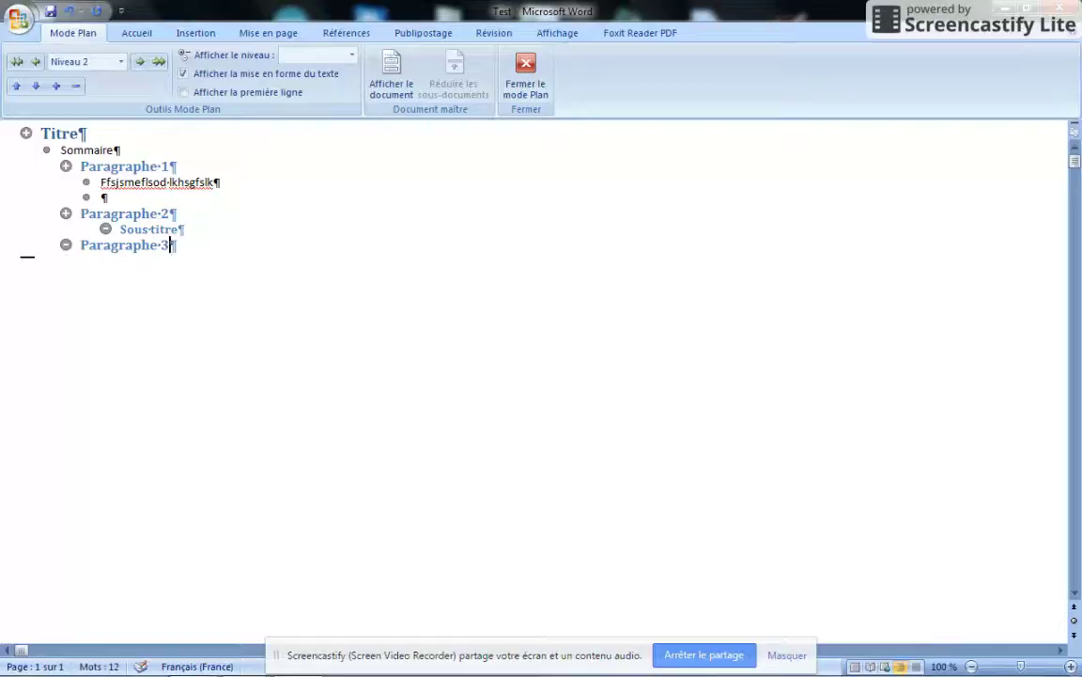
- Add two more body-text lines under Paragraphe 1, "lkrgrlkgmjrmgglkgùmrgf" and "gkmrezlkz"
left_click(142, 197)
type("lkrgrlkgmjrmg")
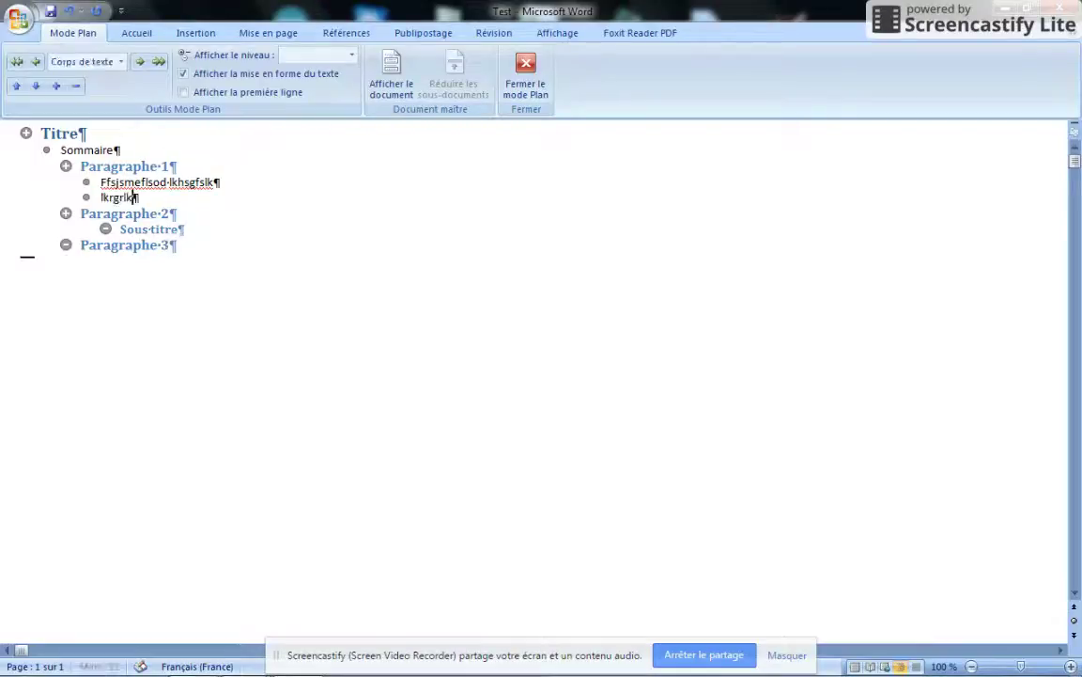
type("glkgümrgf")
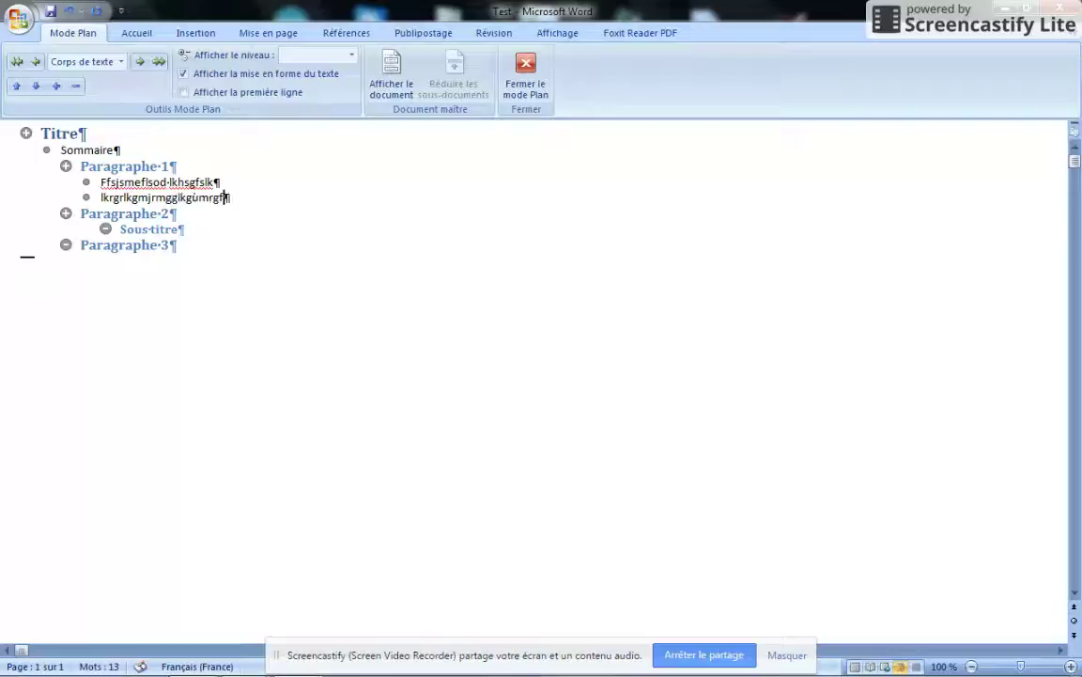
key("Return")
type("gkmrezlkz")
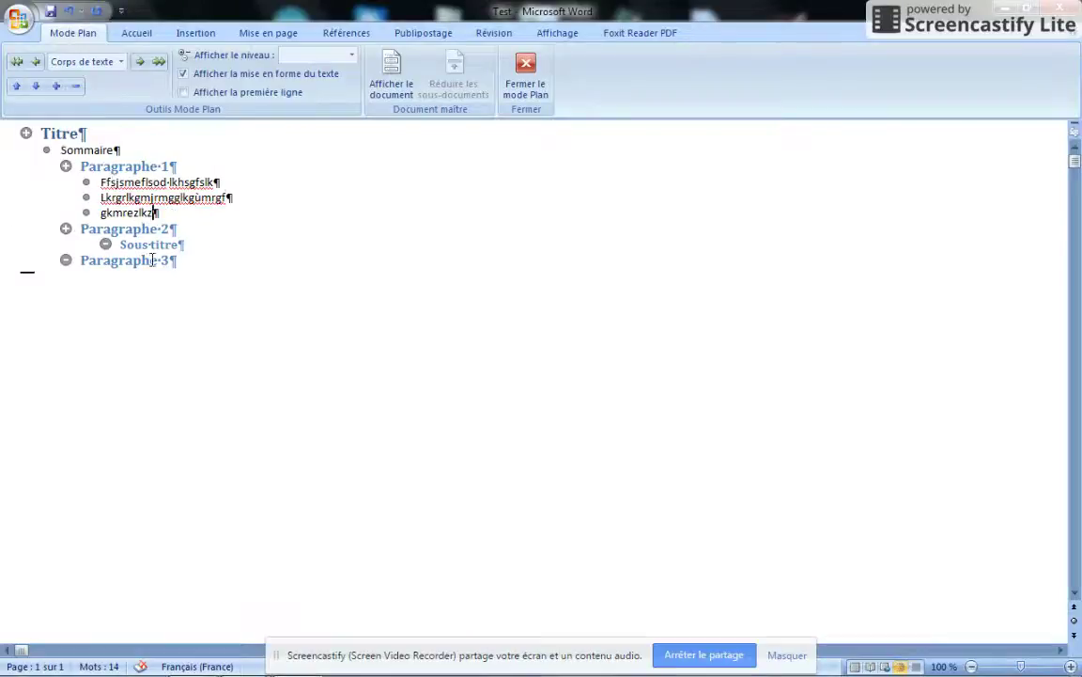
- Rename the level 3 heading "Sous titre 1" and add a second one, "Sous titre 2", below it
left_click(182, 244)
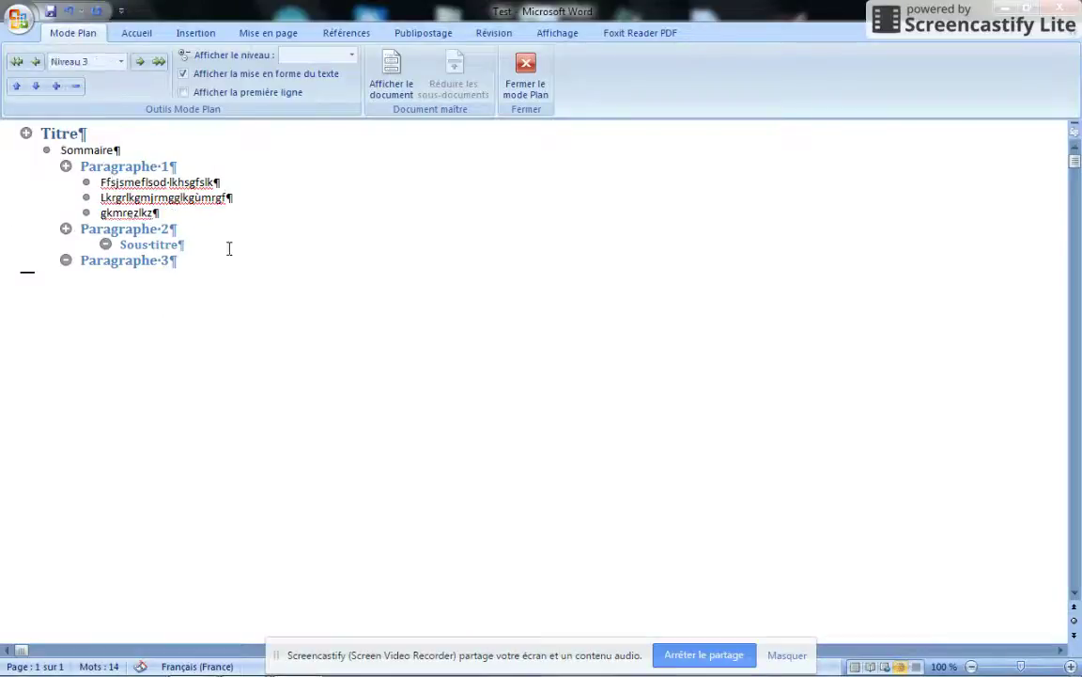
key("Return")
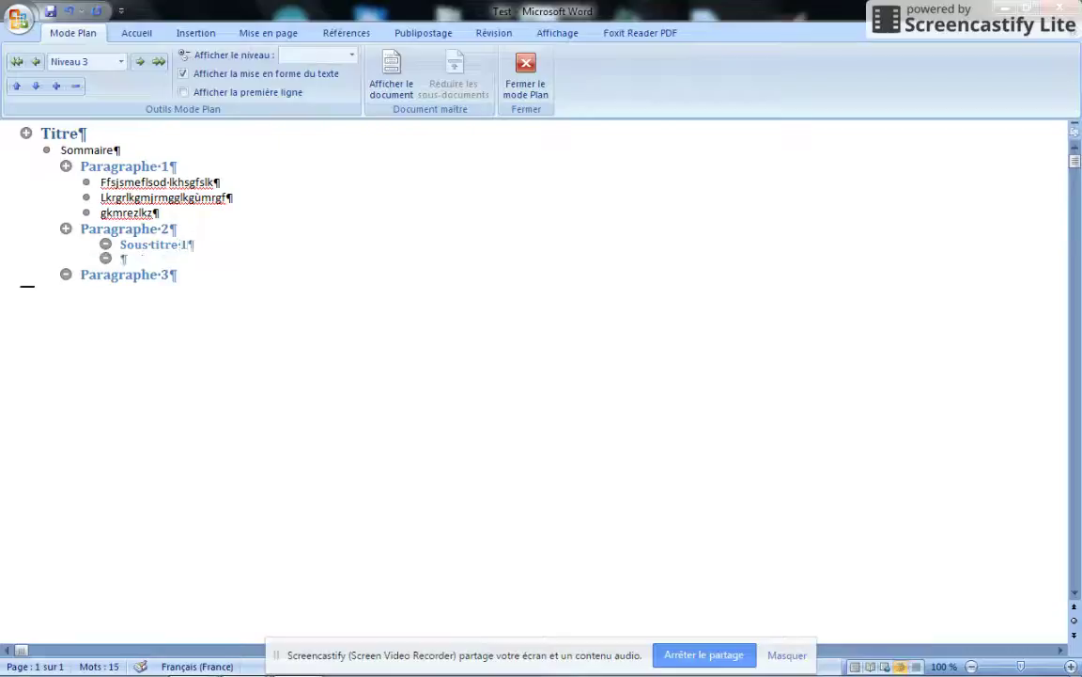
type("Sous t")
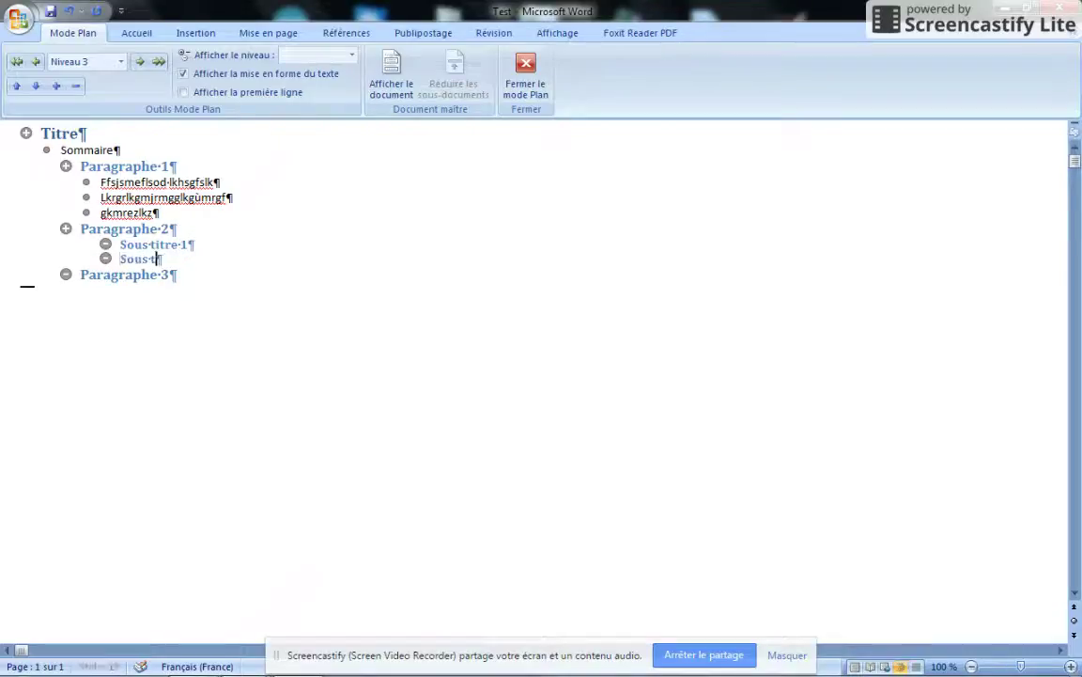
type("itre 2")
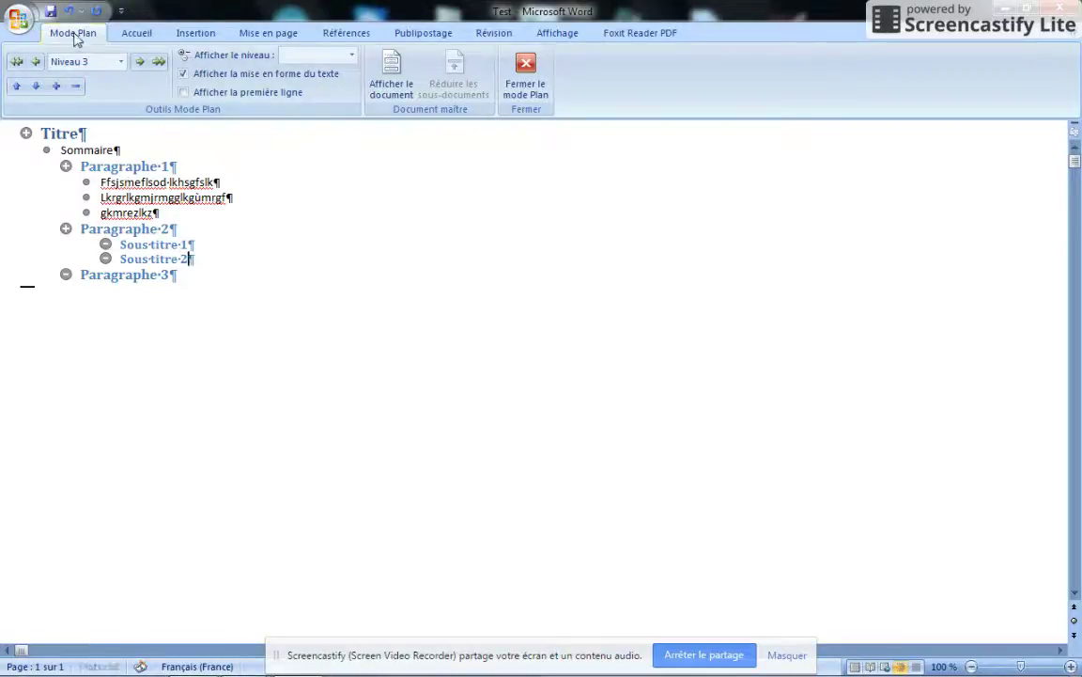
- Close the outline view and select the "Titre" heading on the page
left_click(532, 79)
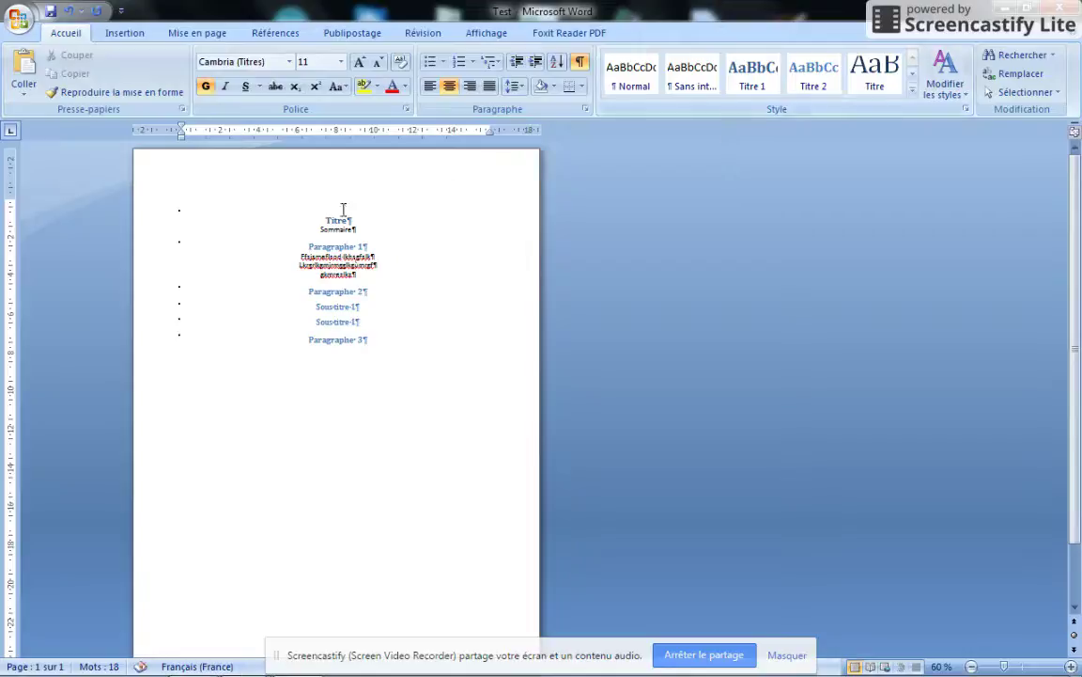
left_click_drag(326, 219, 352, 226)
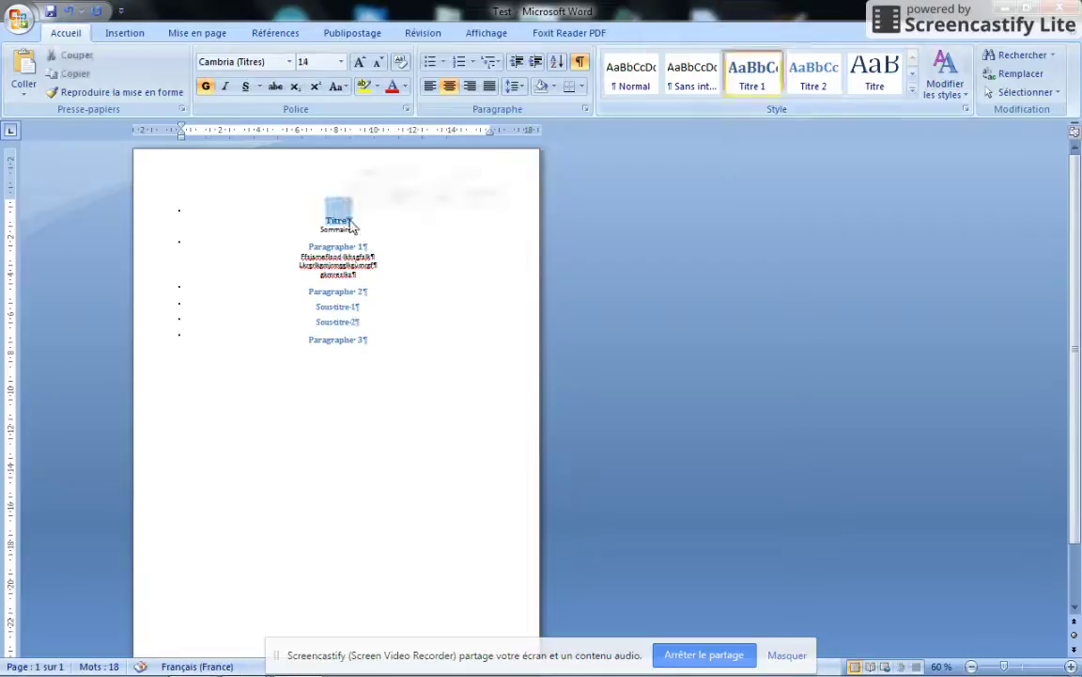
- Add filler body text under Paragraphe 3: "Lejfhelhfj", "Dfjkdkj", "Qmlkfhmqelfkh", two blank lines, "Qlkfqklfhkjbqf" and "lsjfklkjsd"
left_click(318, 292)
key("Return")
type("iejfhaihf")
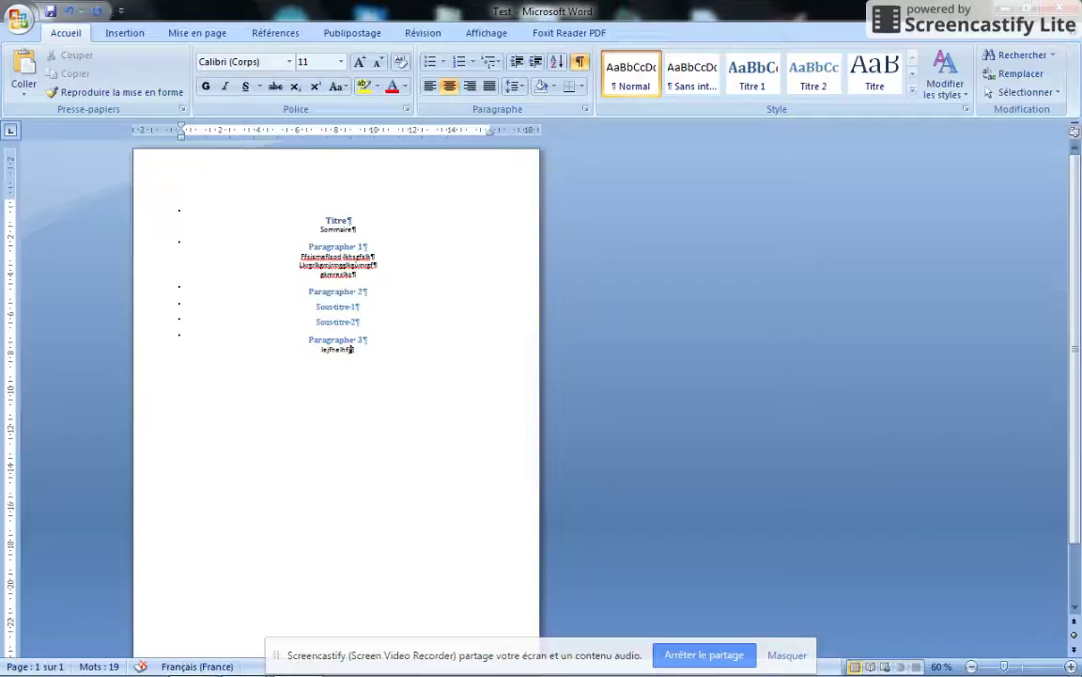
key("Return")
type("Dfjkdkj")
key("Return")
type("qmikfhmqelkh")
key("Return")
key("Return")
type("qlkfqkfhkjbef")
key("Return")
type("sqjfkfjsqdj")
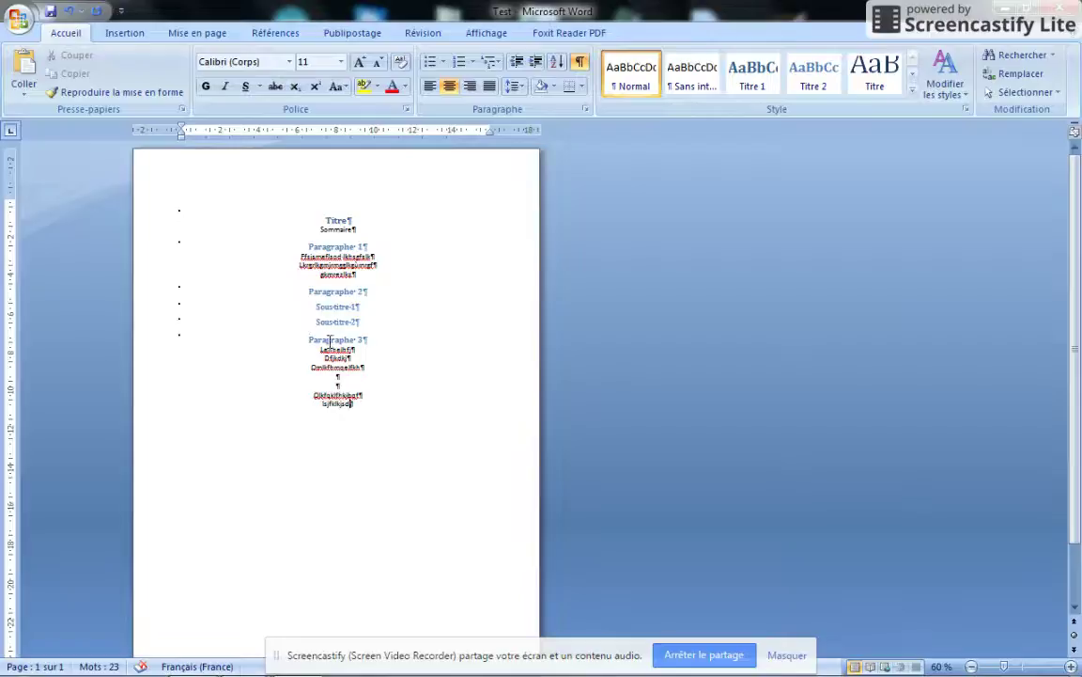
- Copy the formatting of the "Sous titre 2" heading onto the "Qlkfqklfhkjbqf" line under Paragraphe 3
left_click_drag(312, 319, 375, 321)
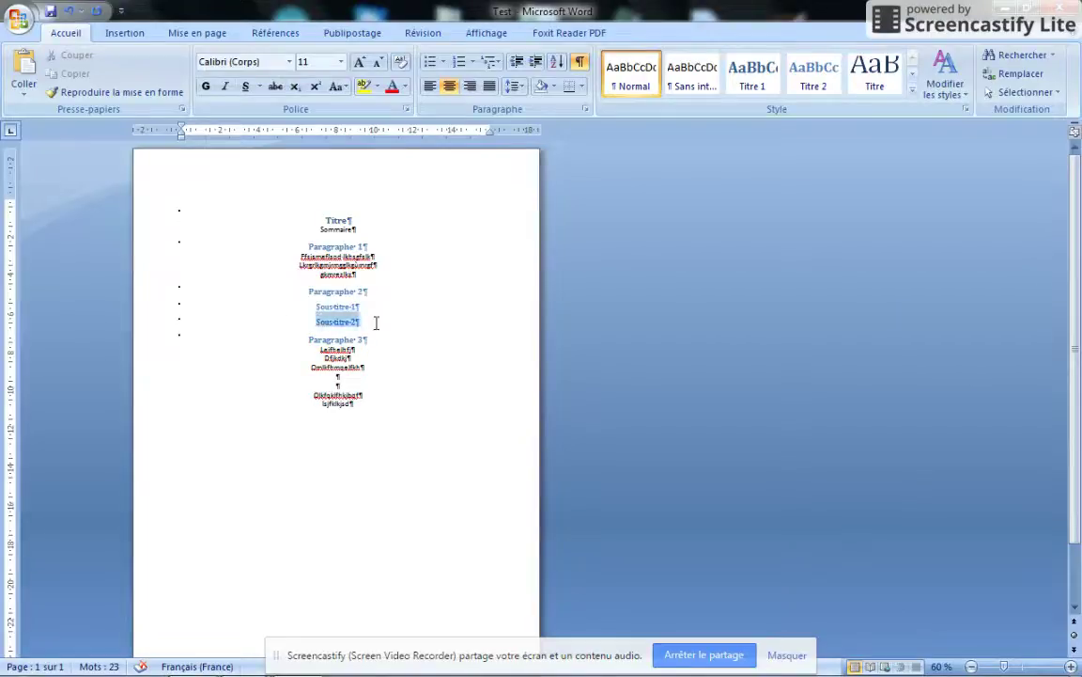
left_click(120, 94)
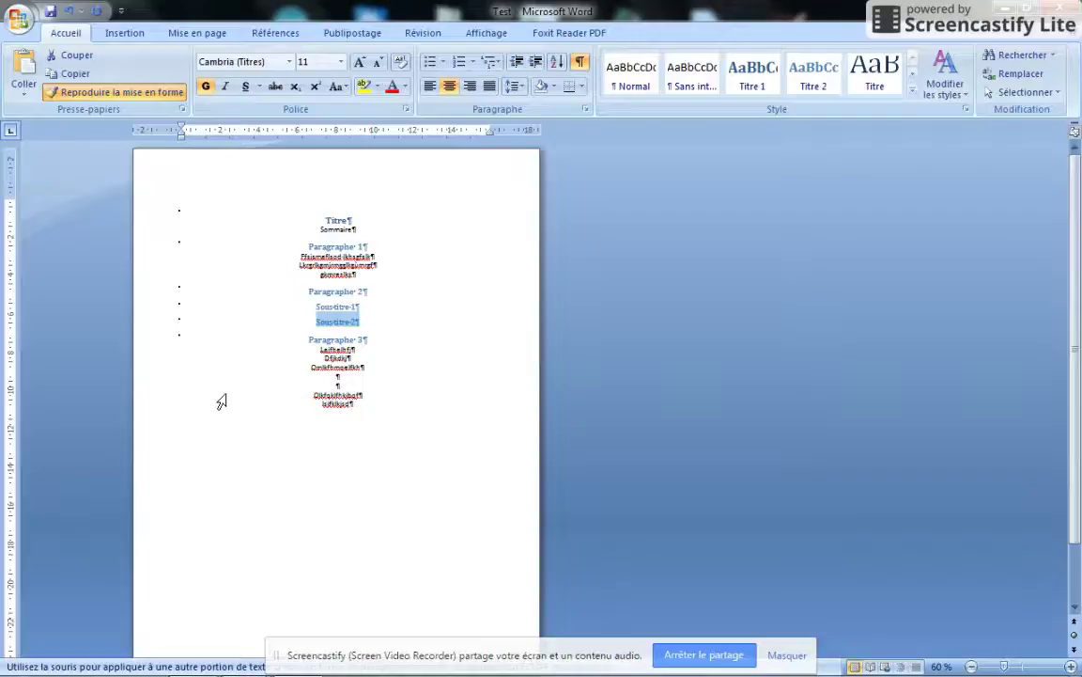
scroll(221, 401, "up", 4)
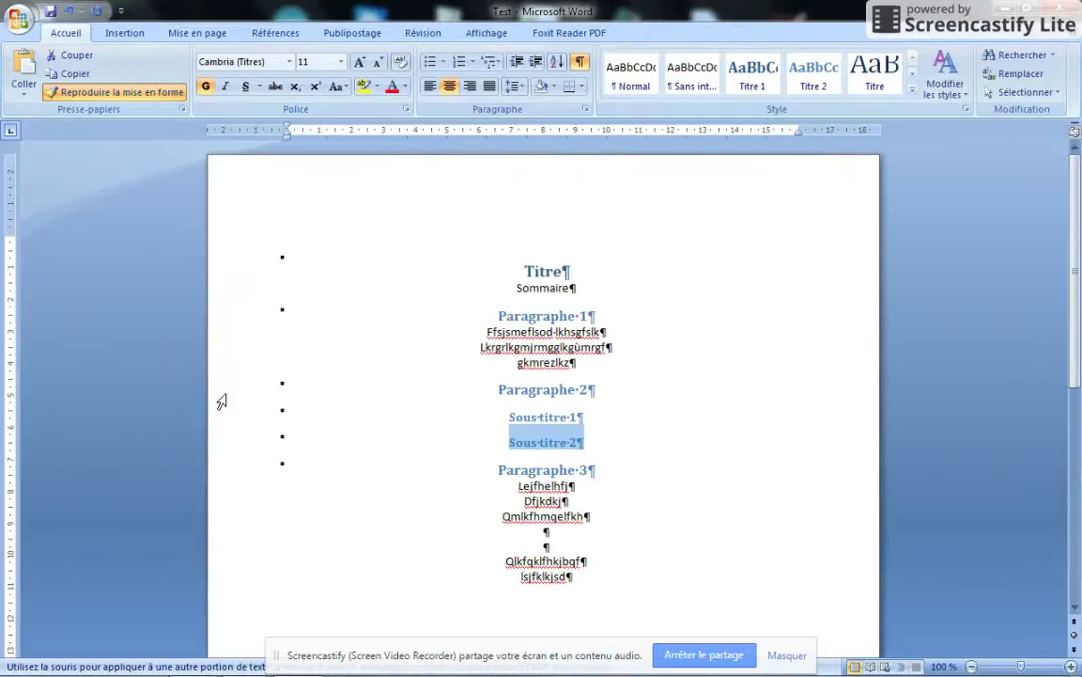
scroll(221, 401, "up", 1)
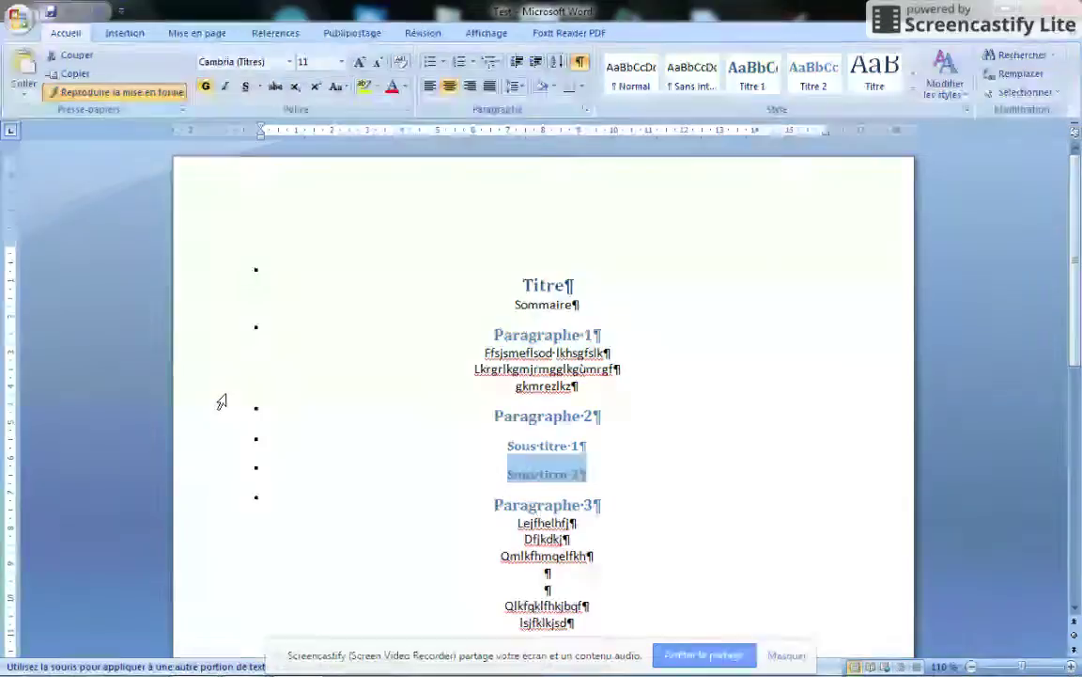
scroll(222, 401, "down", 1)
scroll(222, 401, "up", 1)
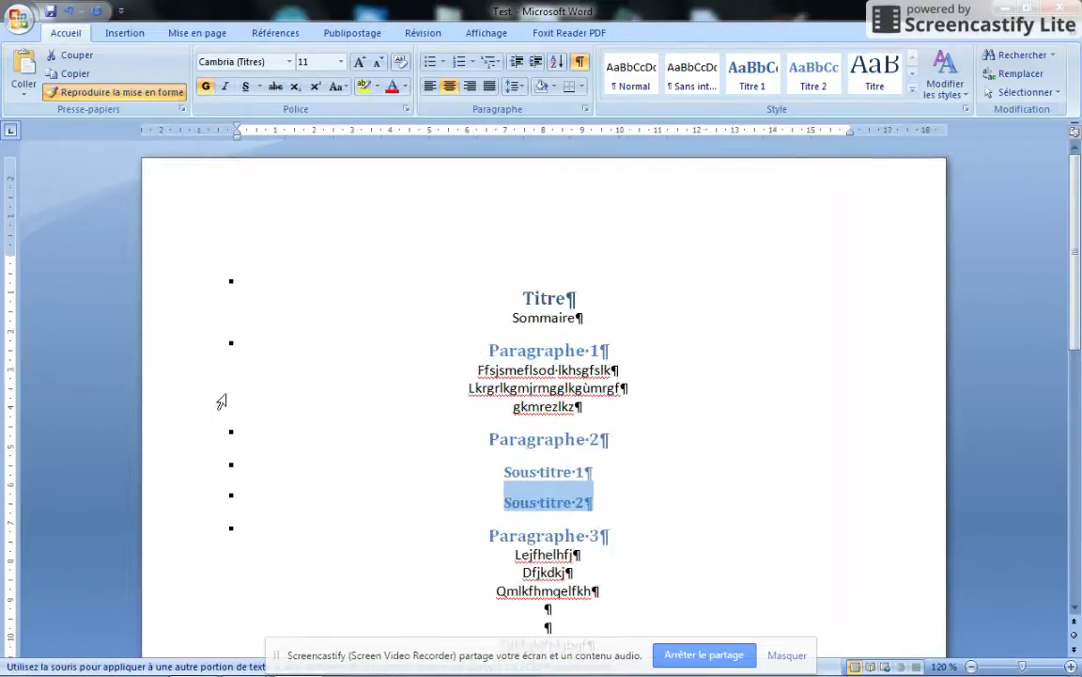
scroll(326, 420, "up", 1)
scroll(328, 421, "down", 1)
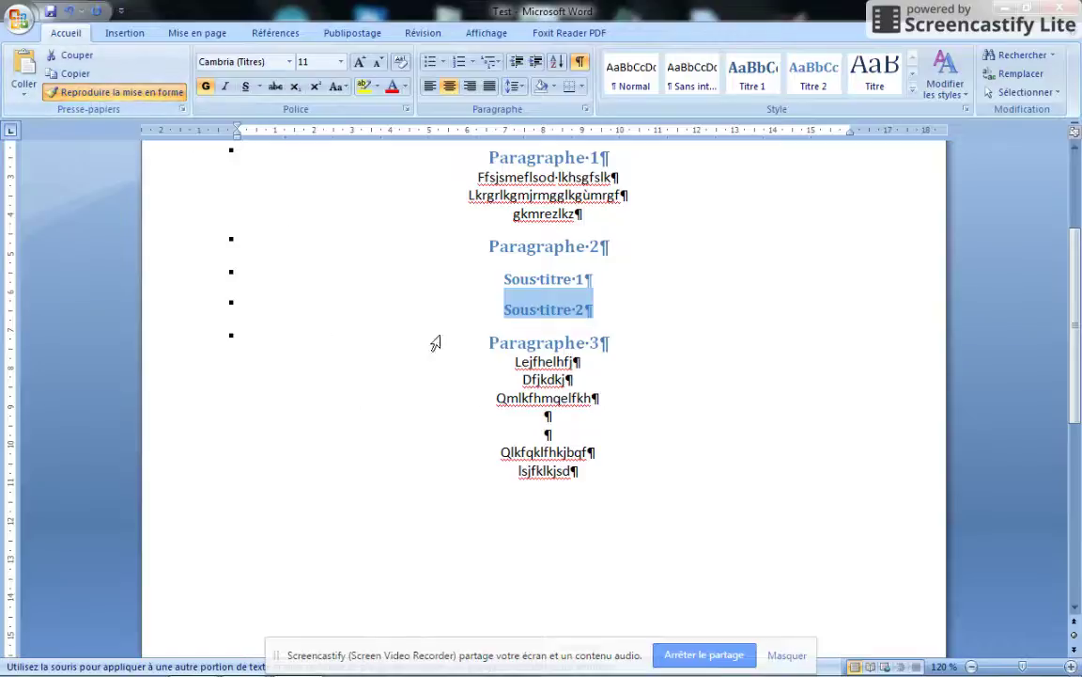
left_click(271, 454)
scroll(609, 510, "up", 1)
scroll(602, 459, "up", 2)
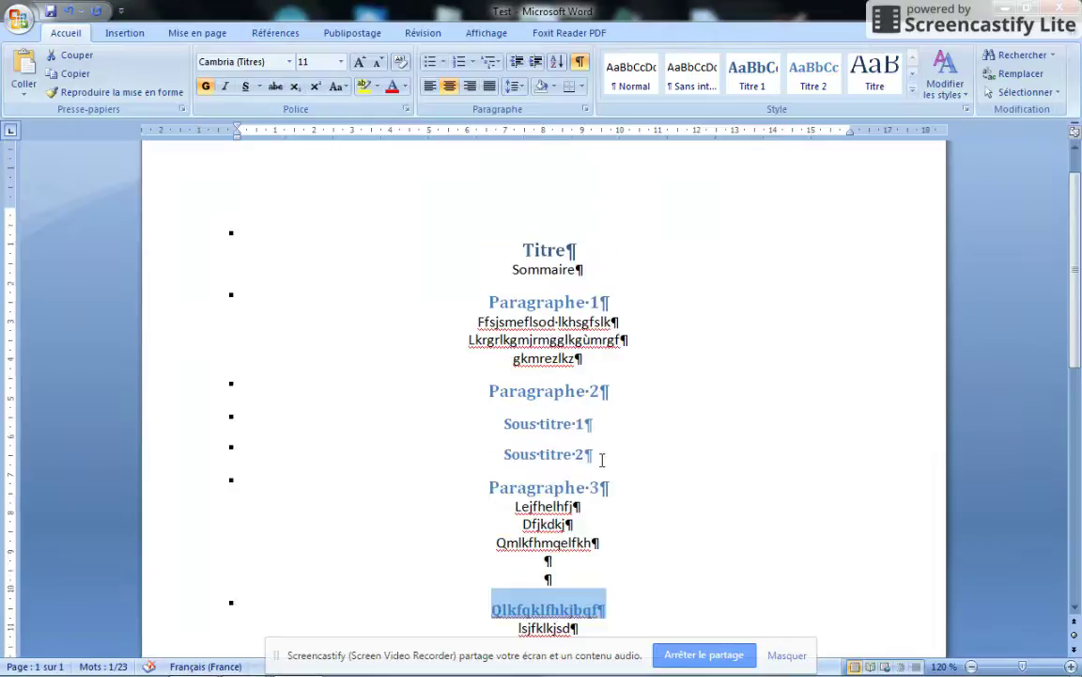
- Add a blank line below "Sommaire" and insert the predefined "Table automatique 2" table of contents there
left_click(602, 270)
key("Return")
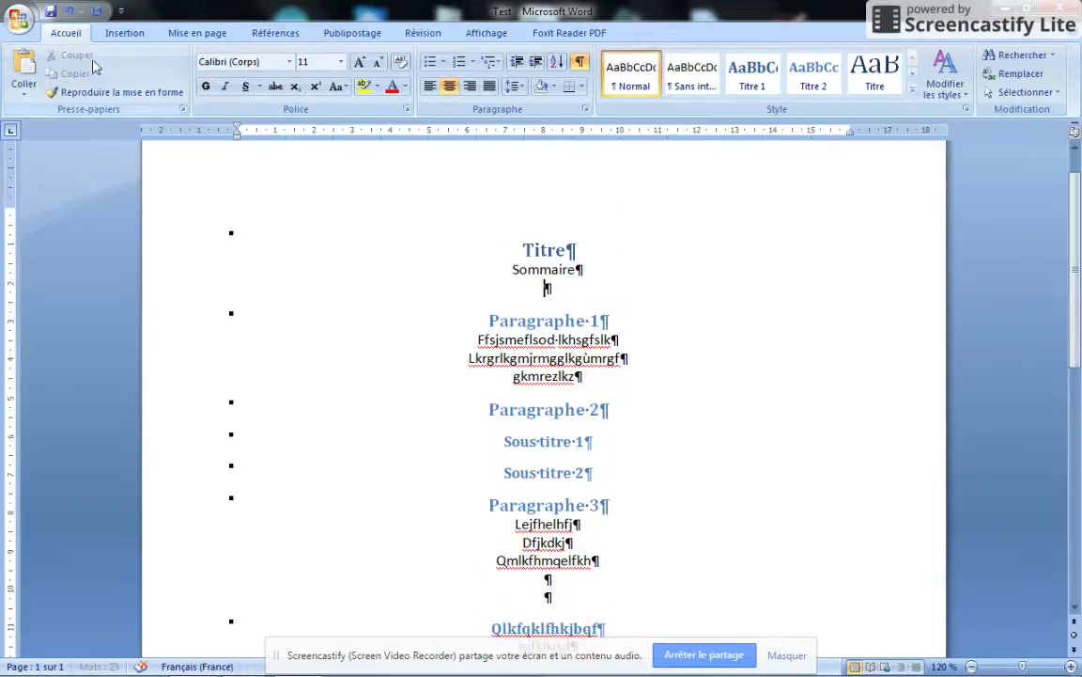
left_click(123, 34)
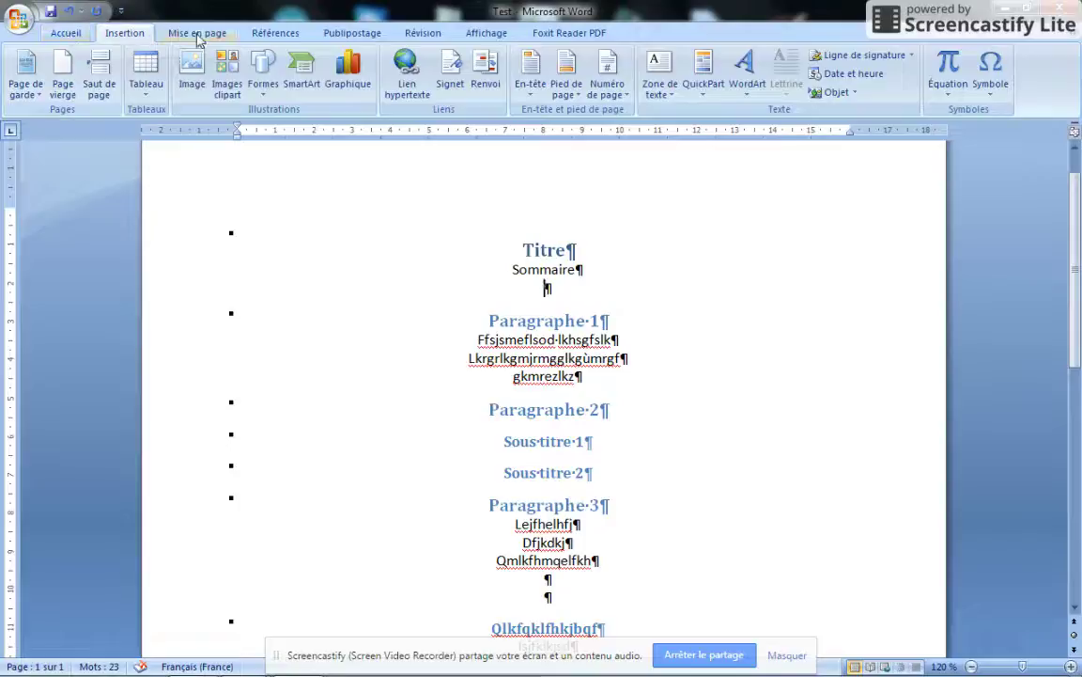
left_click(274, 35)
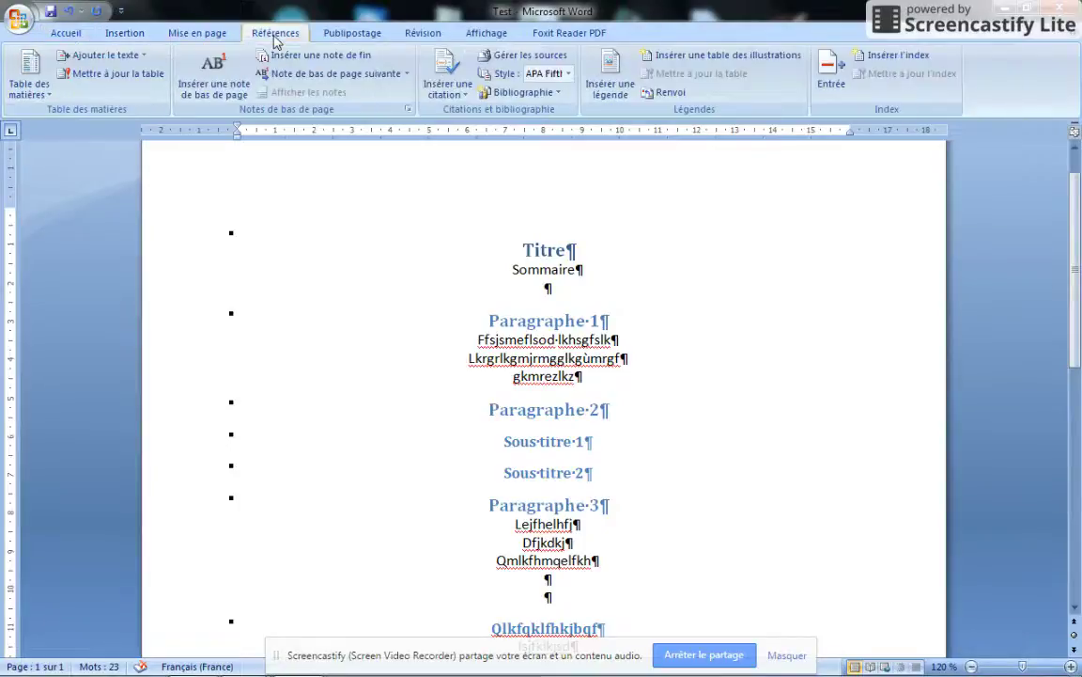
left_click(41, 91)
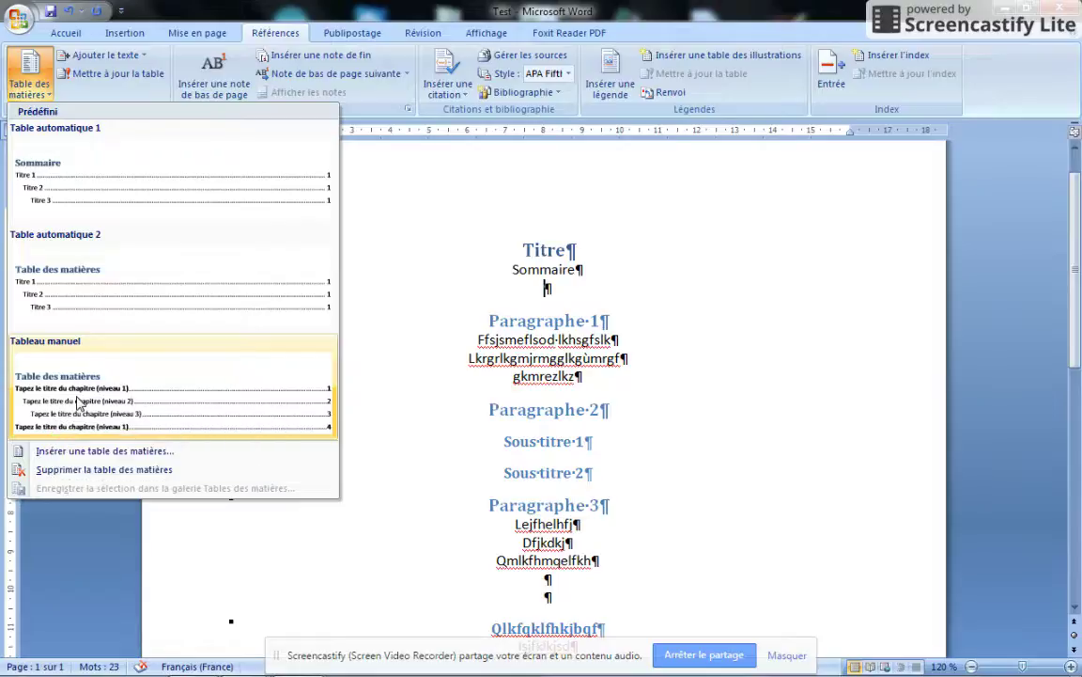
left_click(70, 299)
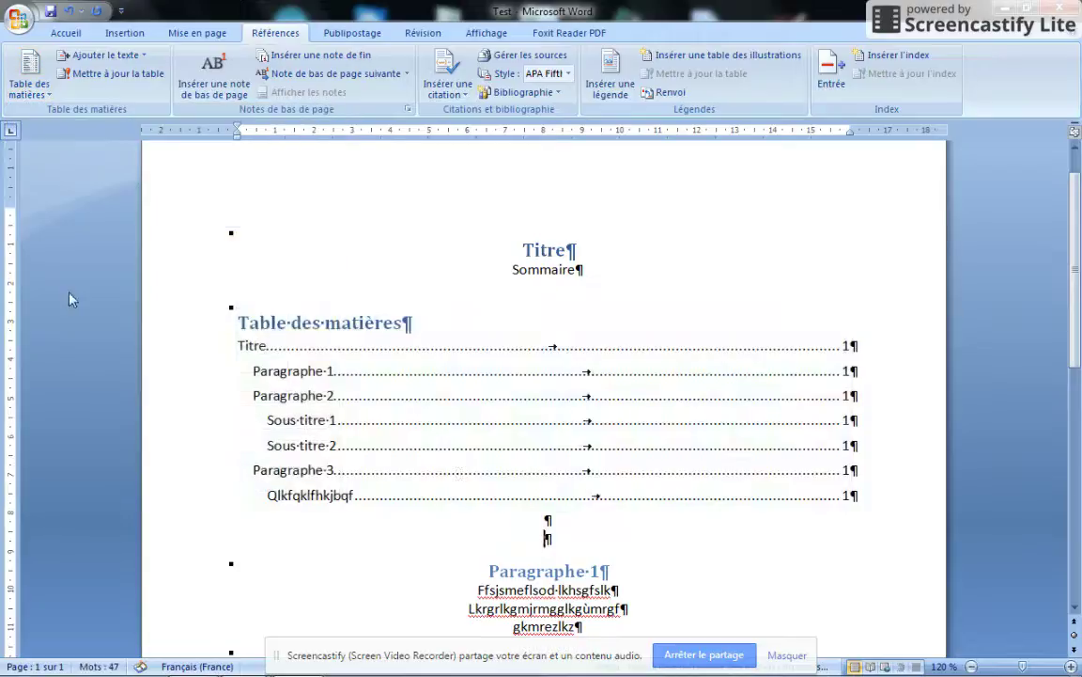
- Insert a page break just before the "Paragraphe 3" heading
scroll(564, 459, "down", 4)
scroll(563, 459, "down", 3)
scroll(507, 467, "up", 5)
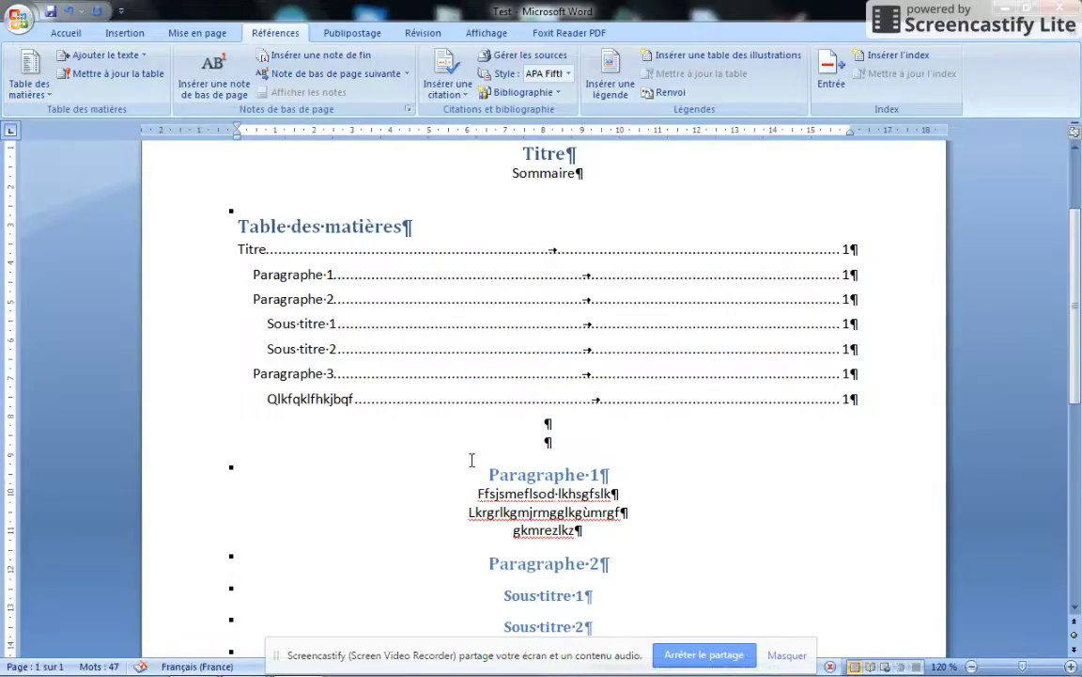
scroll(472, 459, "down", 4)
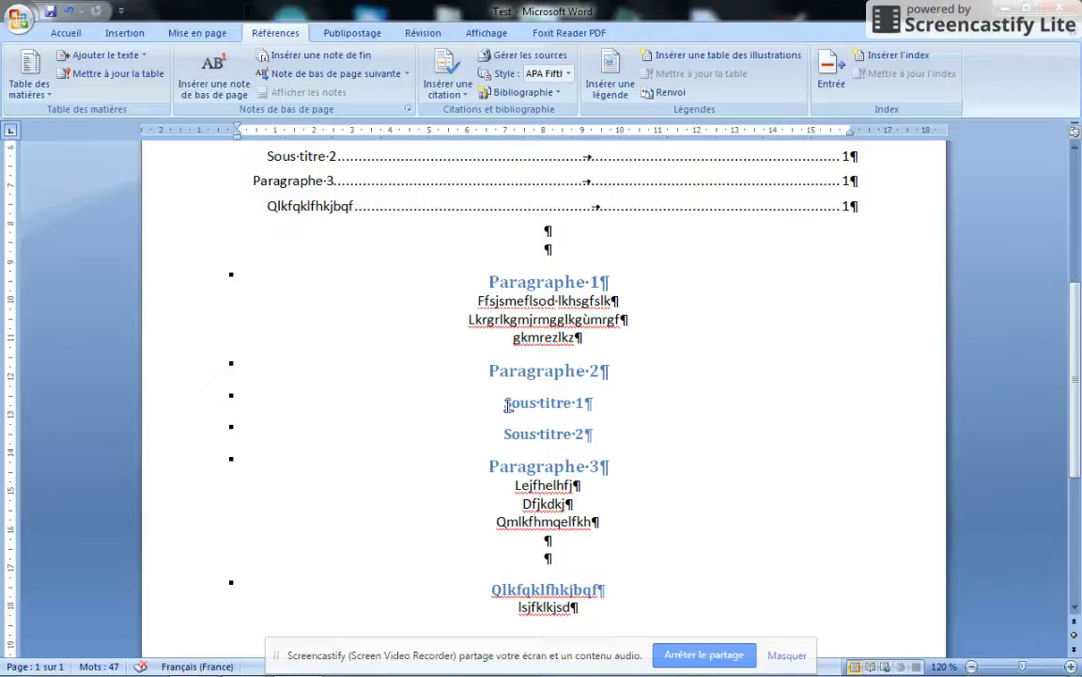
scroll(508, 430, "down", 2)
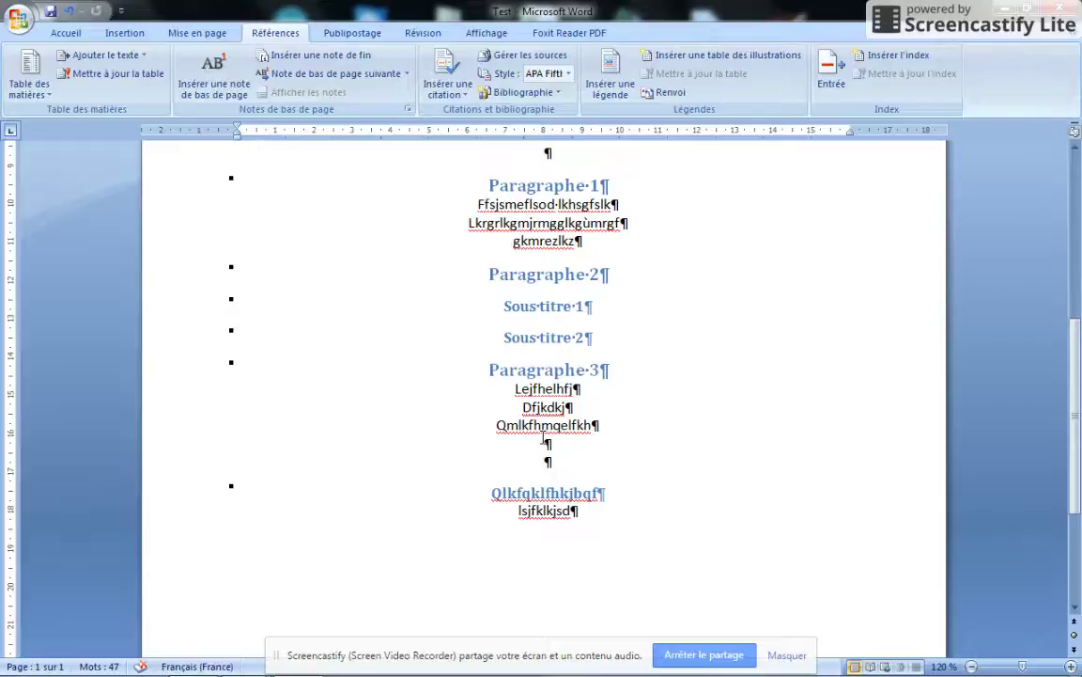
left_click(58, 34)
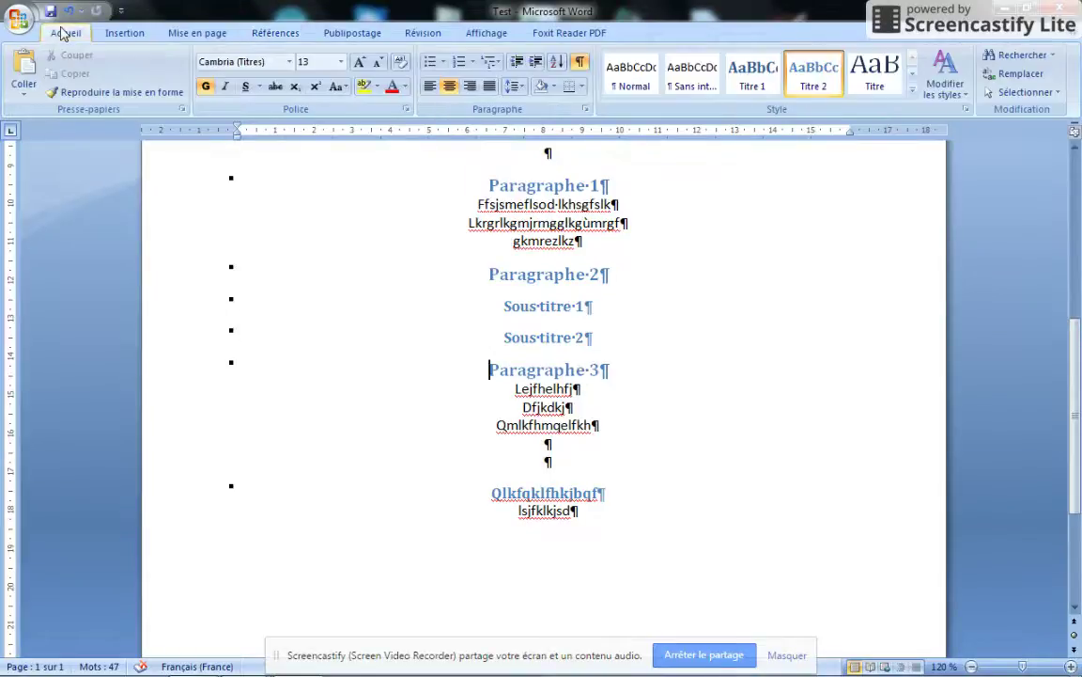
left_click(193, 34)
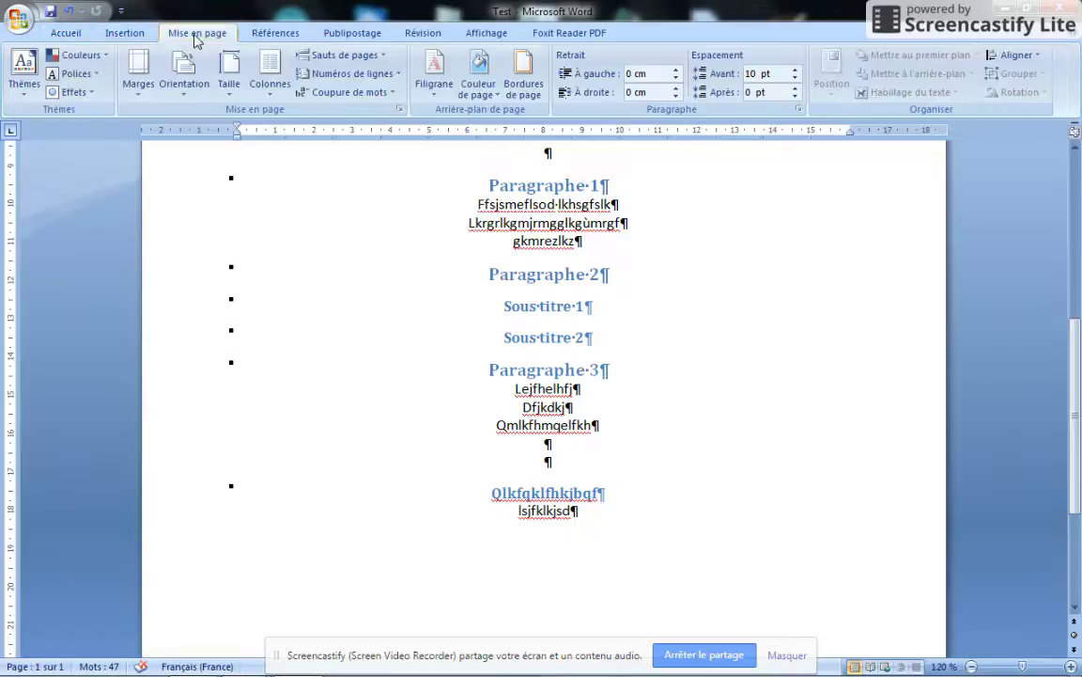
left_click(129, 35)
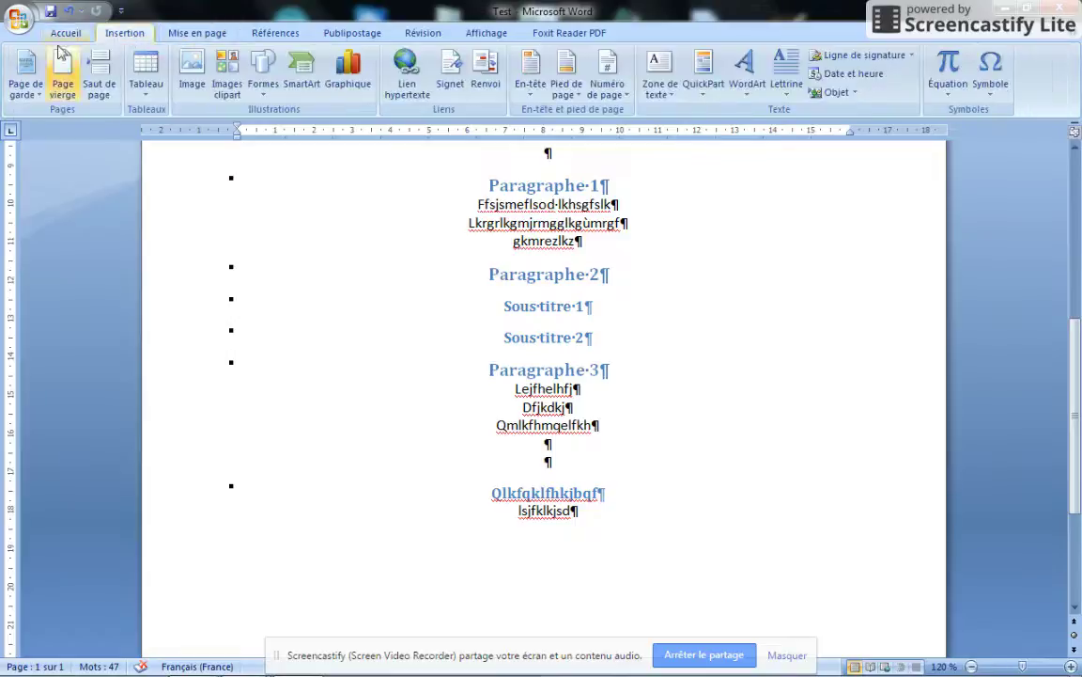
left_click(99, 94)
scroll(377, 338, "down", 4)
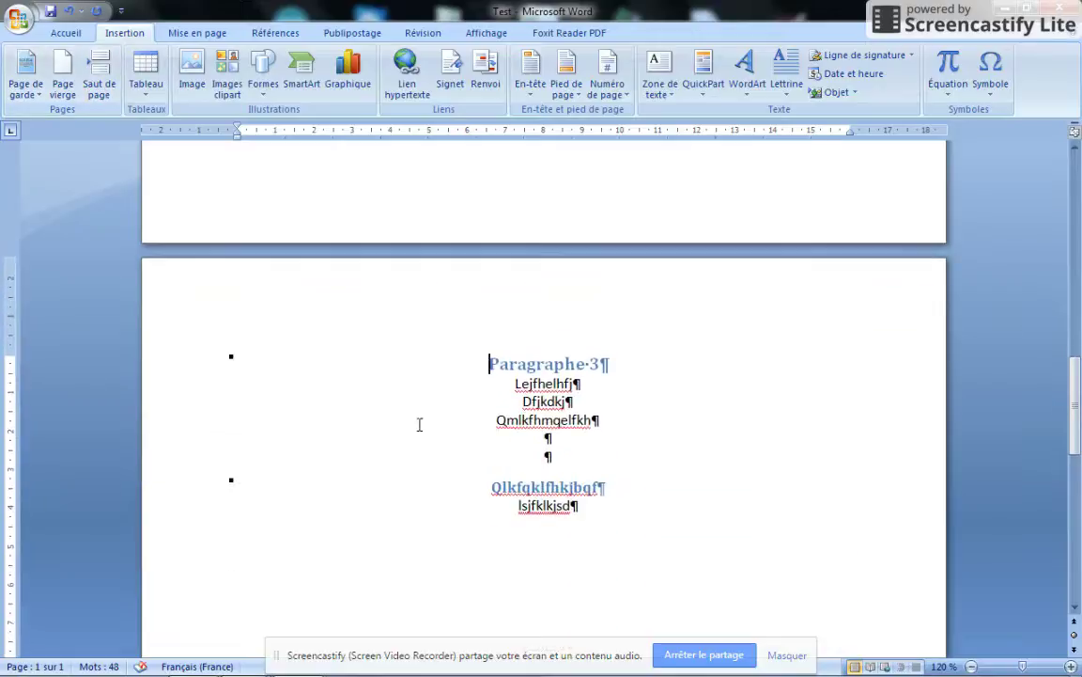
- Add body text below "Sous titre 2": "Lkdshfsdlfjslk", two blank lines and "Dgflkdnlgfknqsl°:!ndk"
scroll(420, 425, "up", 3)
scroll(419, 432, "up", 5)
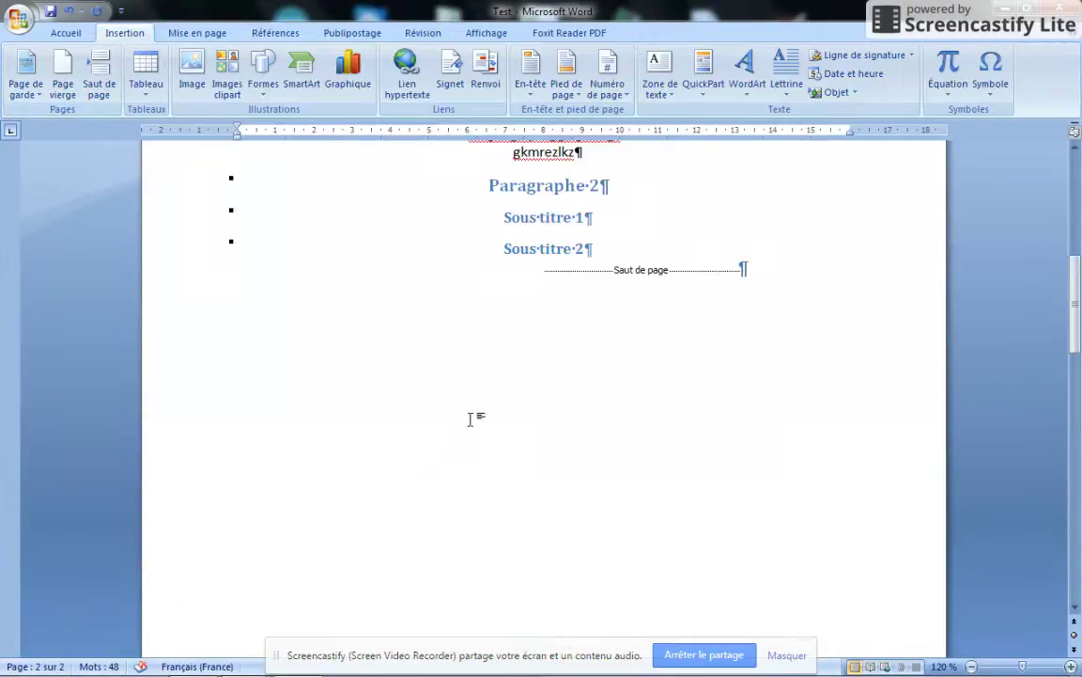
left_click(593, 249)
key("Return")
type("Lkdshfsdlfjslk")
key("Return")
key("Return")
key("Return")
type("Dgflkdnlgfknqsl°:!ndk")
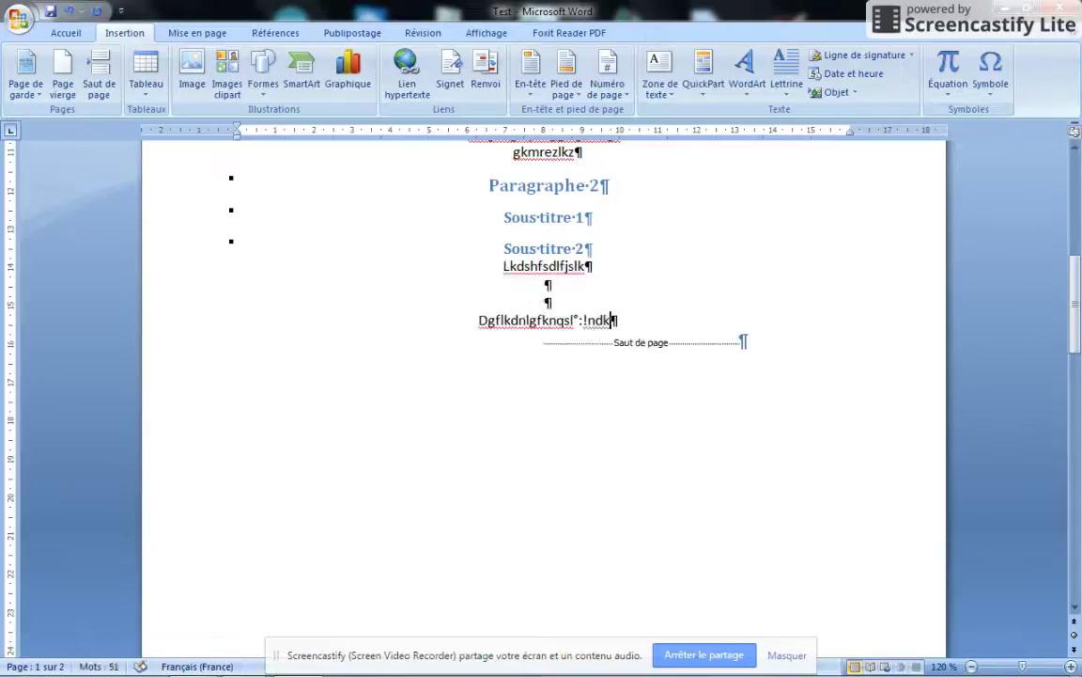
- Update the entire table of contents, including its entries and page numbers
scroll(605, 359, "down", 3)
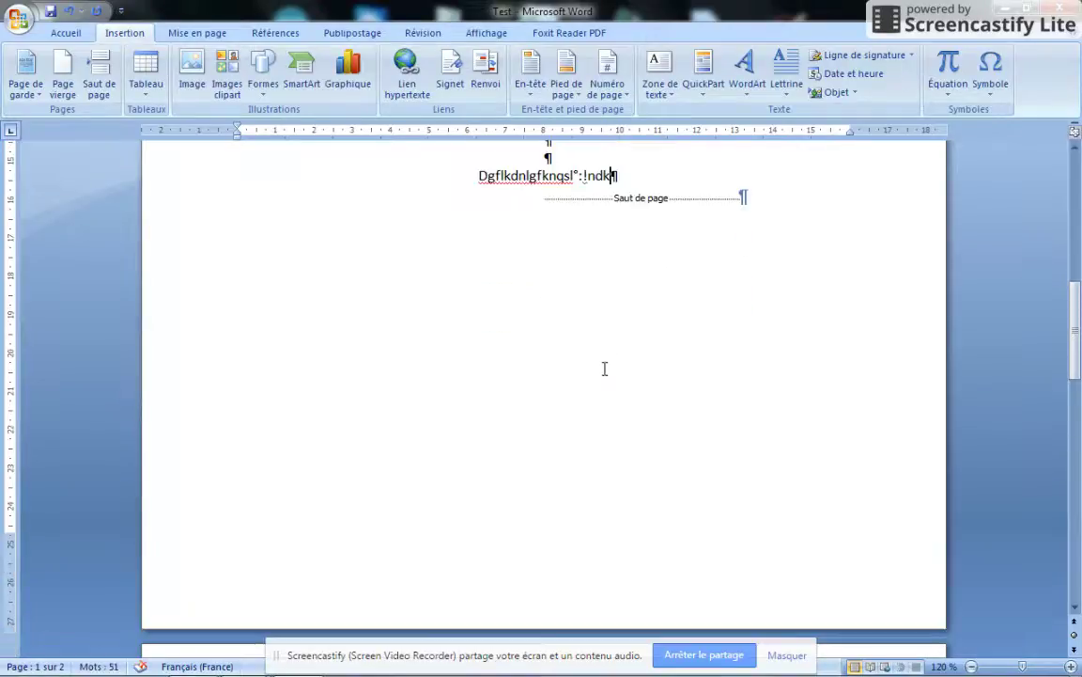
scroll(604, 370, "down", 5)
scroll(495, 555, "up", 6)
scroll(489, 545, "up", 11)
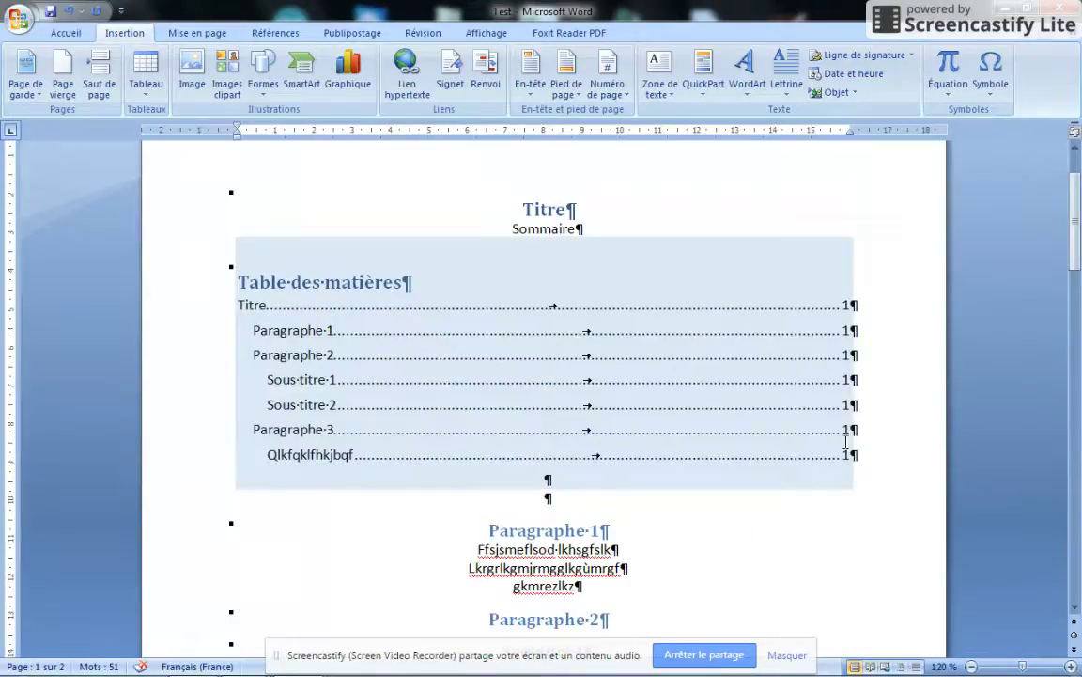
right_click(658, 350)
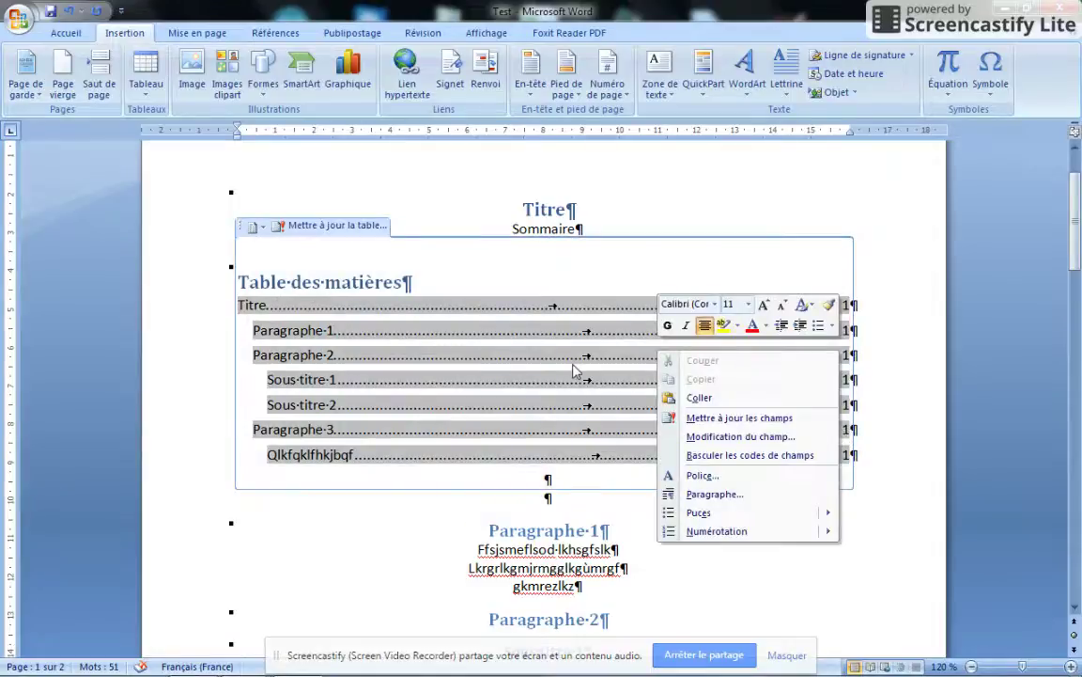
left_click(729, 418)
left_click(451, 344)
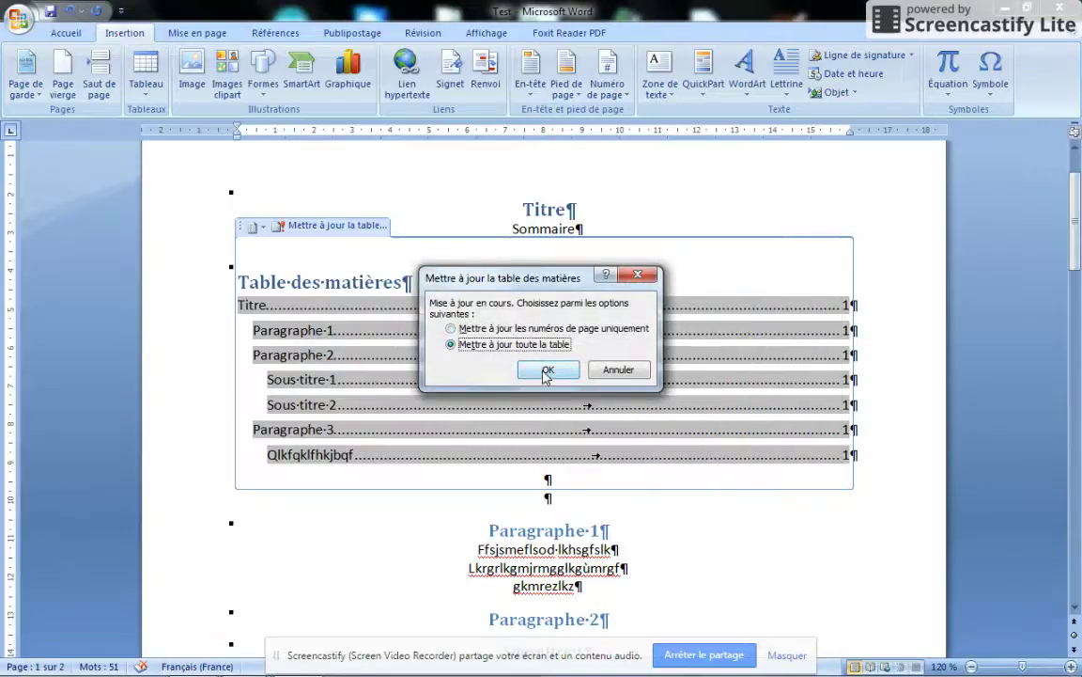
left_click(547, 371)
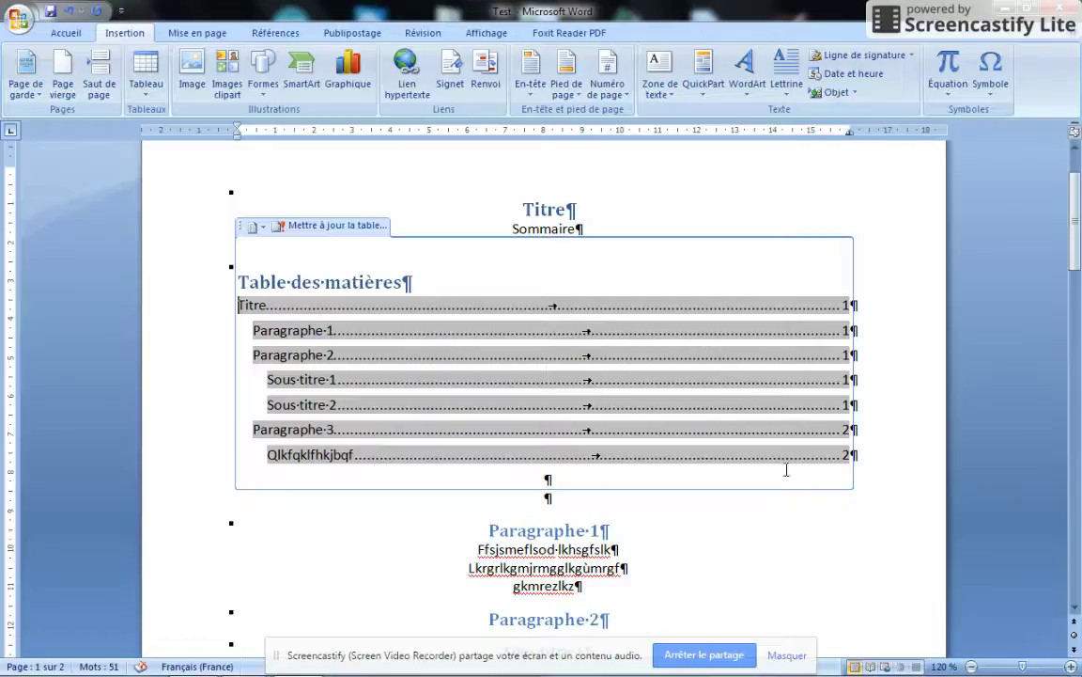
left_click(828, 458)
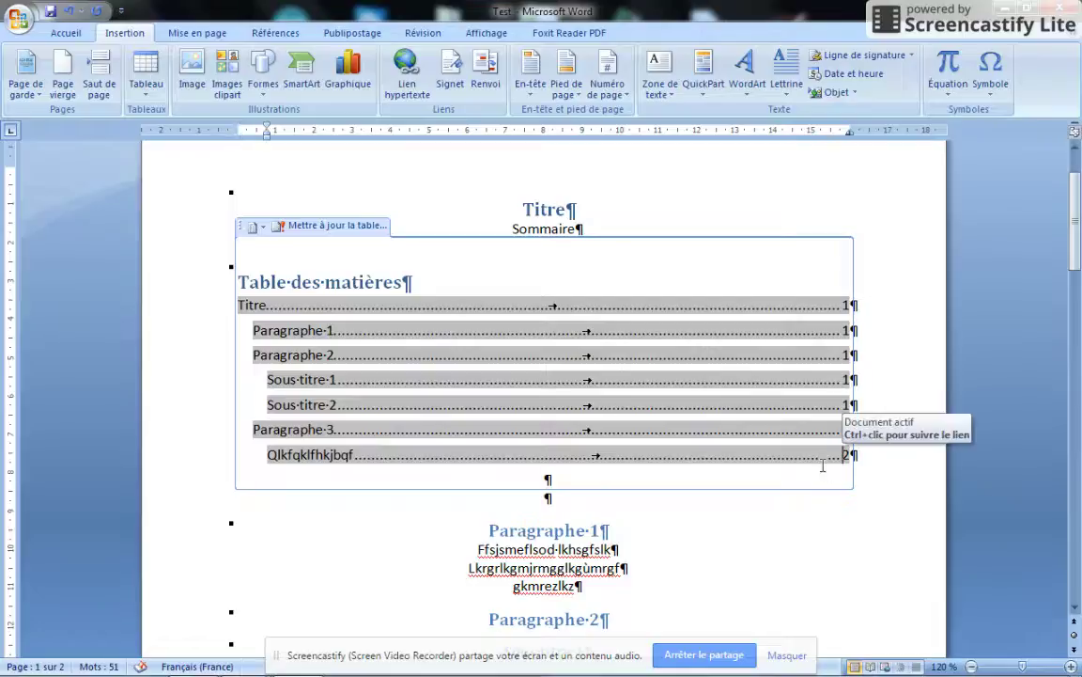
- Place the insertion point on the first blank line of the body text under "Sous titre 2"
scroll(606, 481, "up", 1)
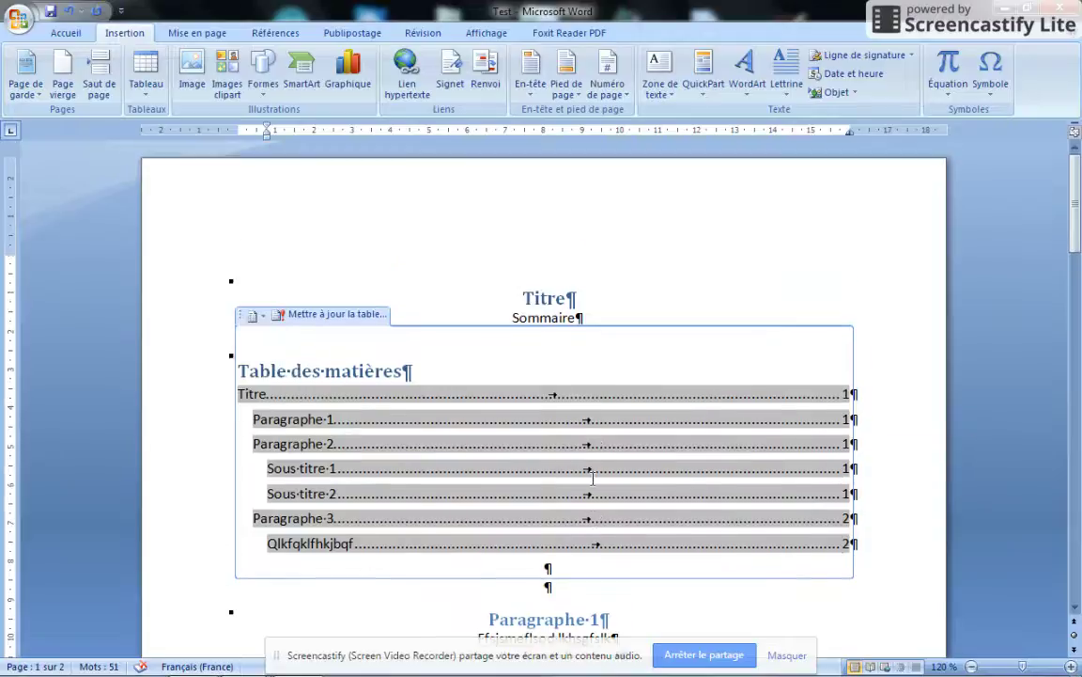
left_click(529, 263)
scroll(529, 263, "up", 1)
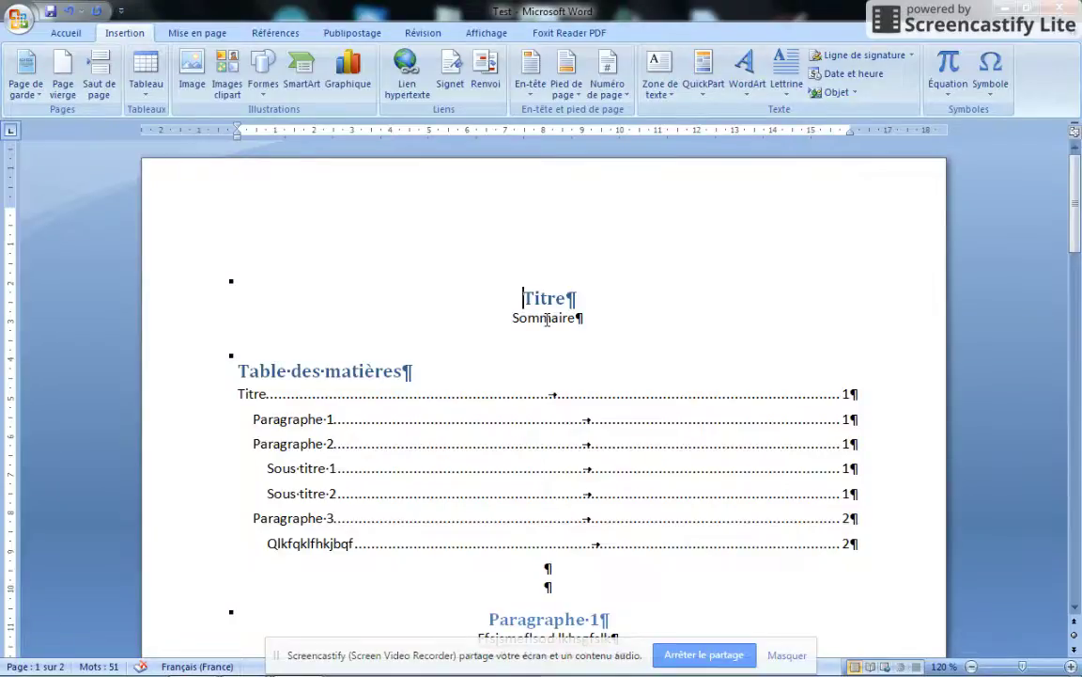
scroll(546, 320, "down", 1)
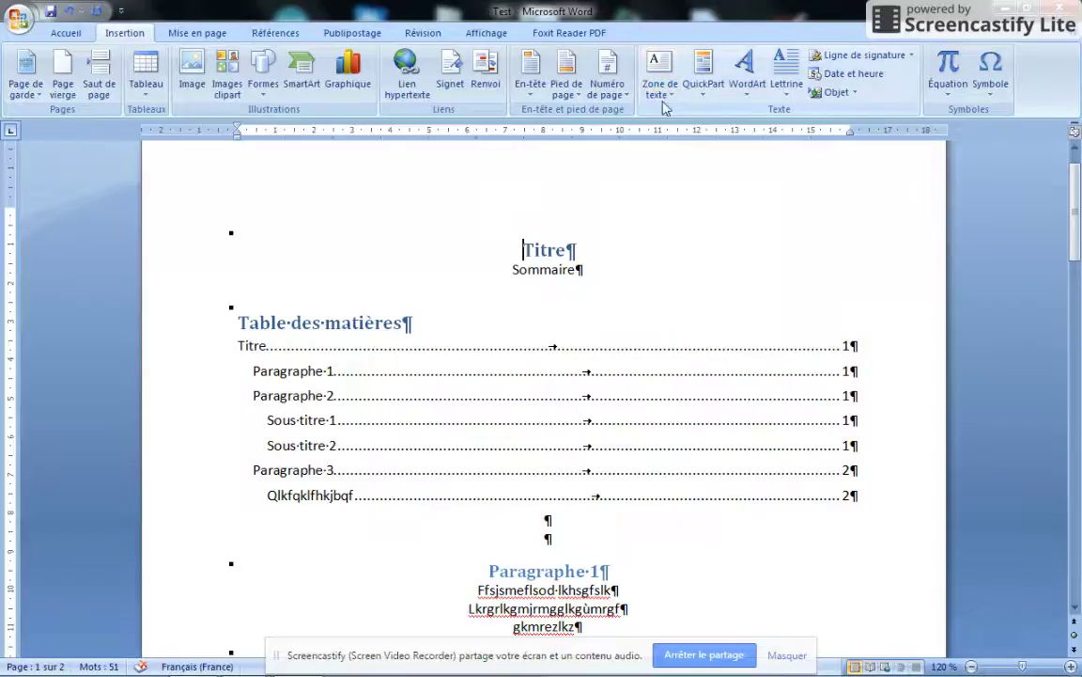
scroll(627, 370, "down", 6)
left_click(561, 470)
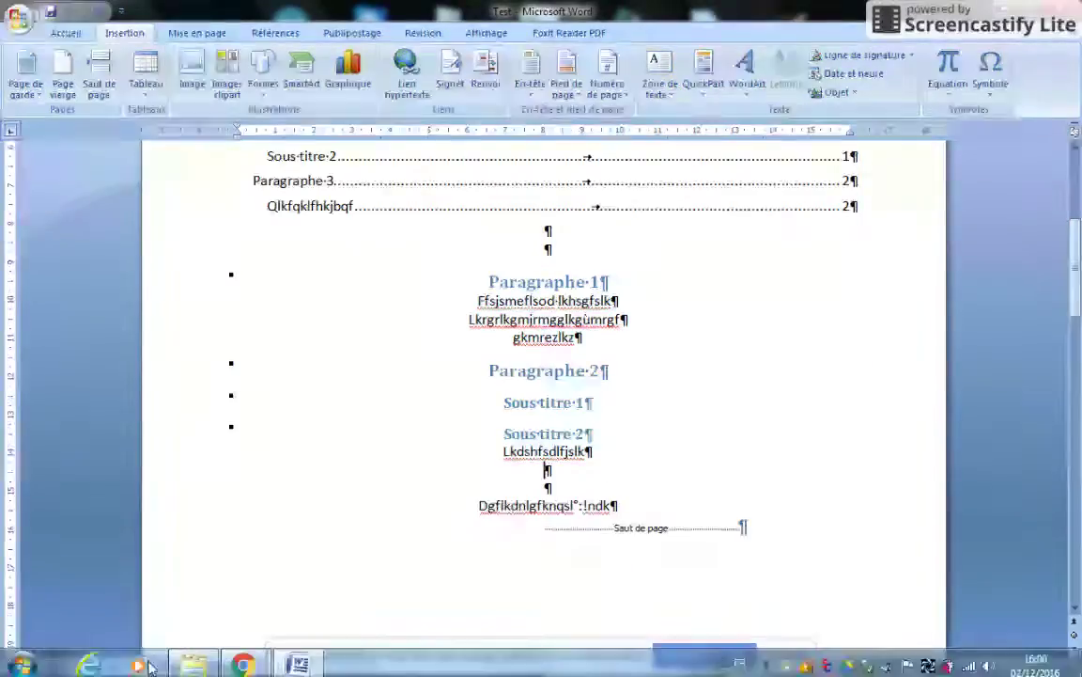
- Open the BPSEN folder in the Images library and move its window aside so the document stays visible
left_click(32, 664)
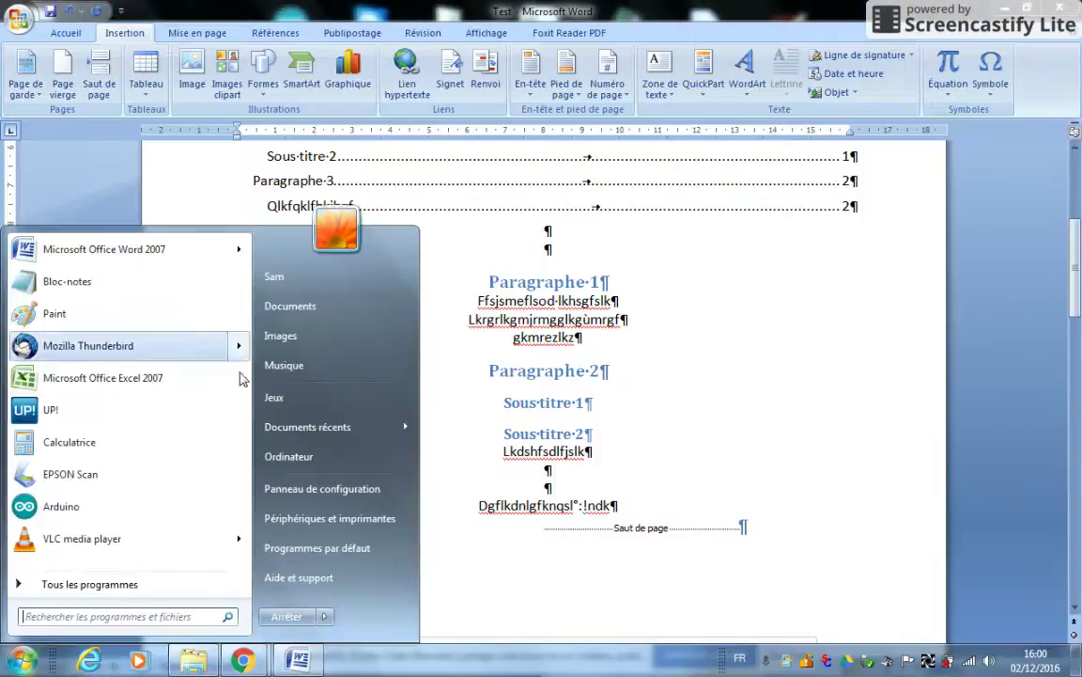
left_click(286, 337)
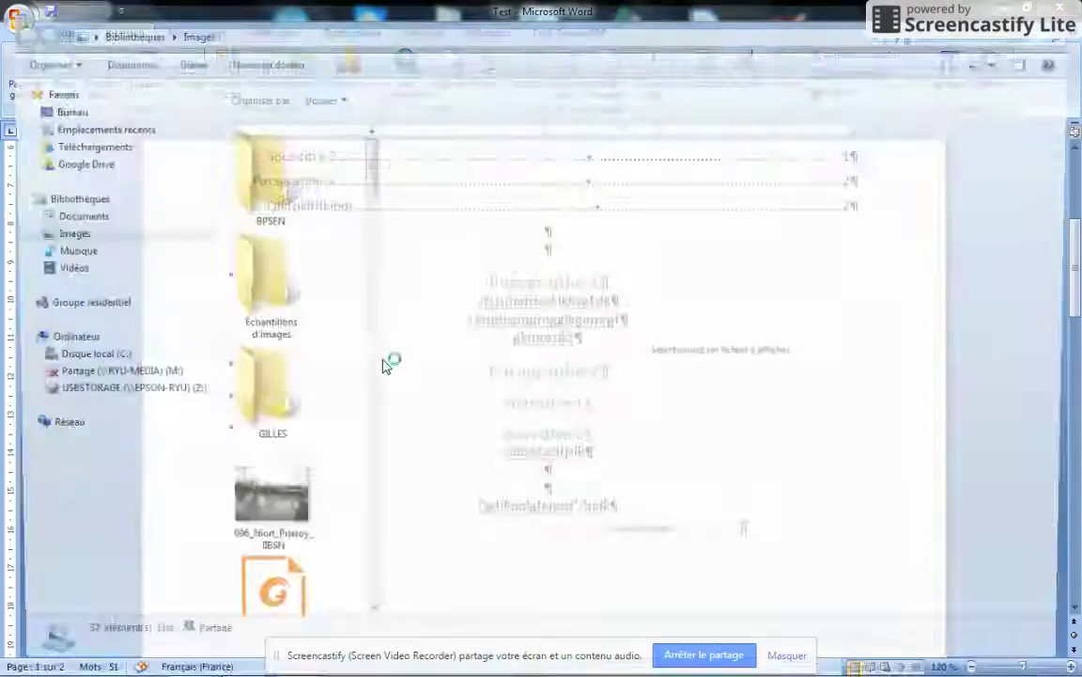
left_click(255, 293)
double_click(261, 165)
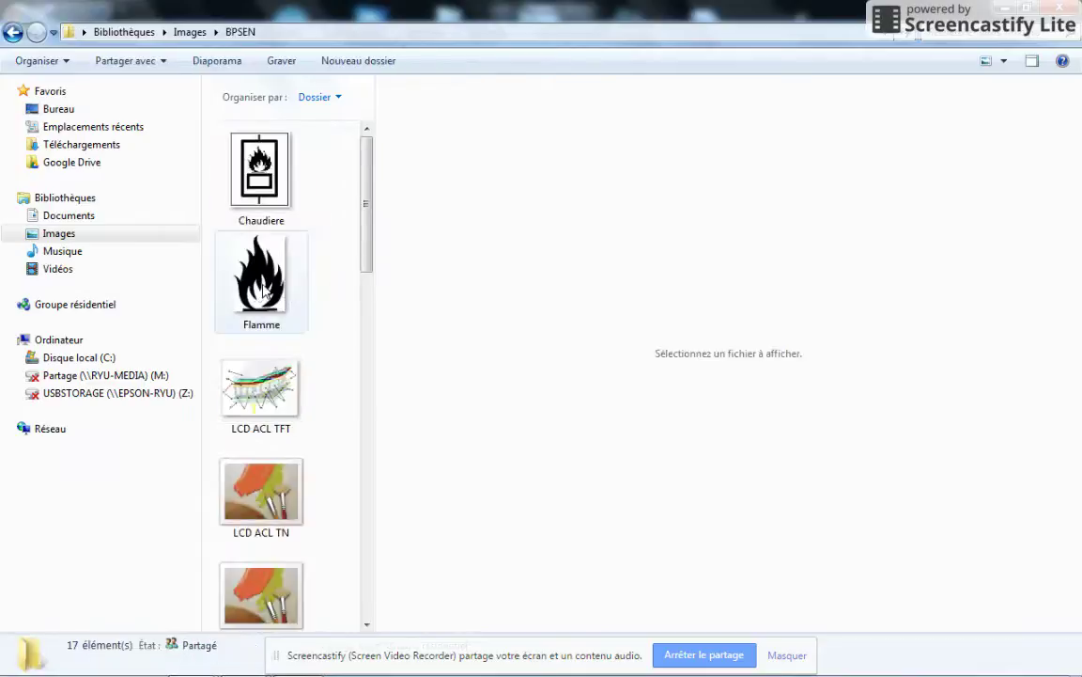
left_click_drag(417, 12, 824, 77)
- Insert the Flamme picture from the folder on the first blank line under "Lkdshfsdlfjslk" and select it
left_click(808, 338)
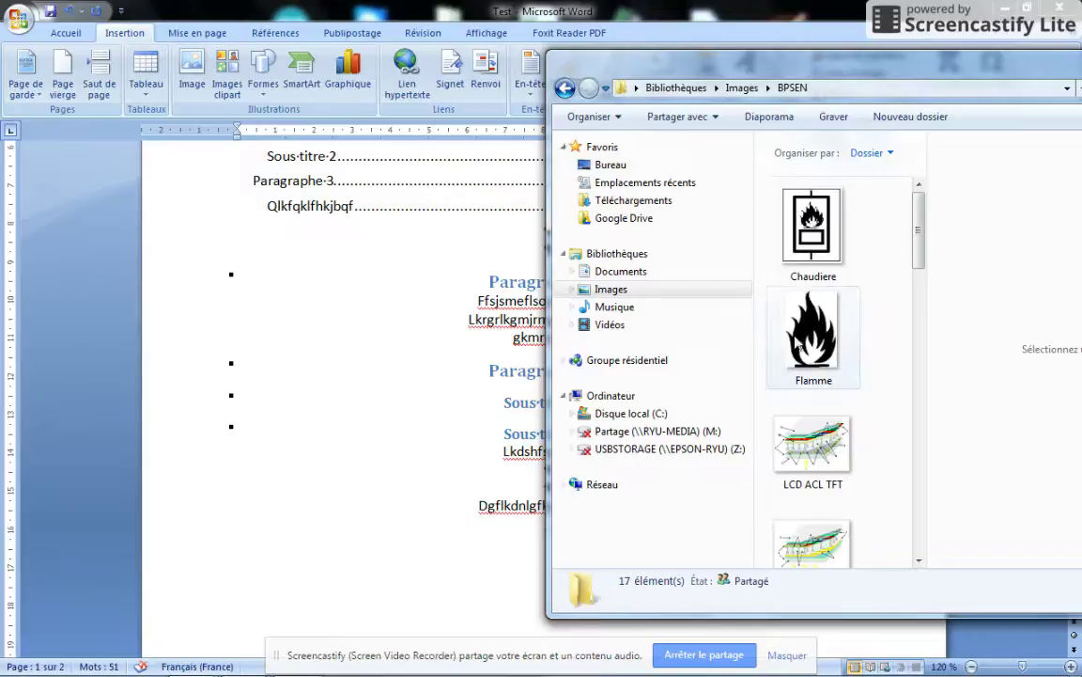
left_click_drag(769, 331, 580, 432)
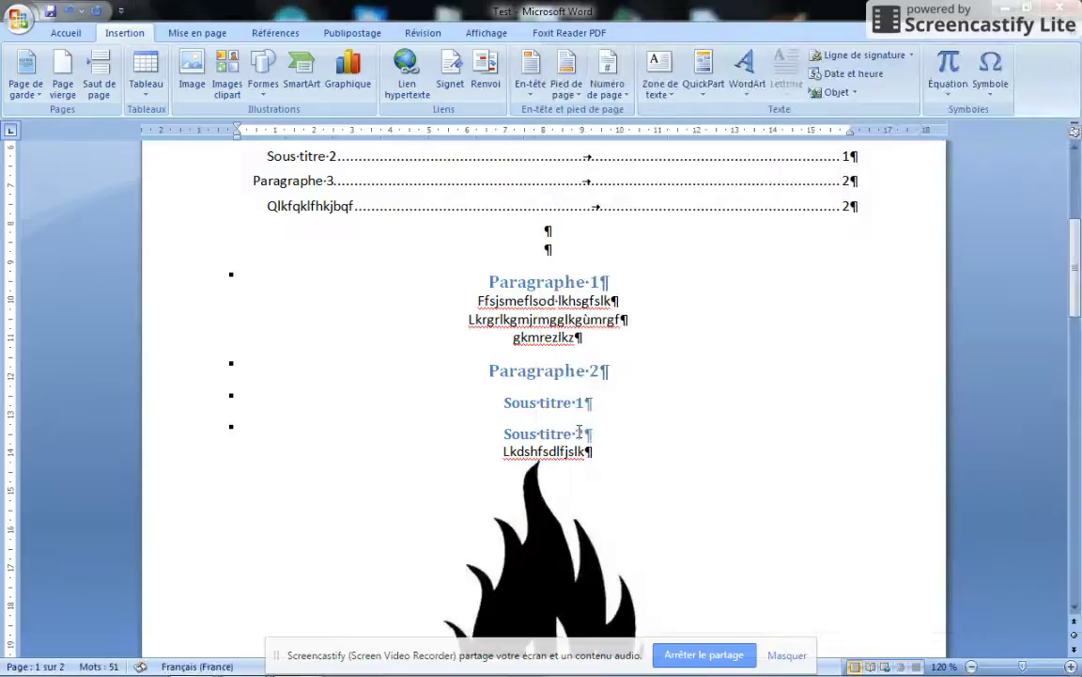
scroll(601, 451, "down", 4)
left_click(550, 386)
scroll(526, 386, "up", 2)
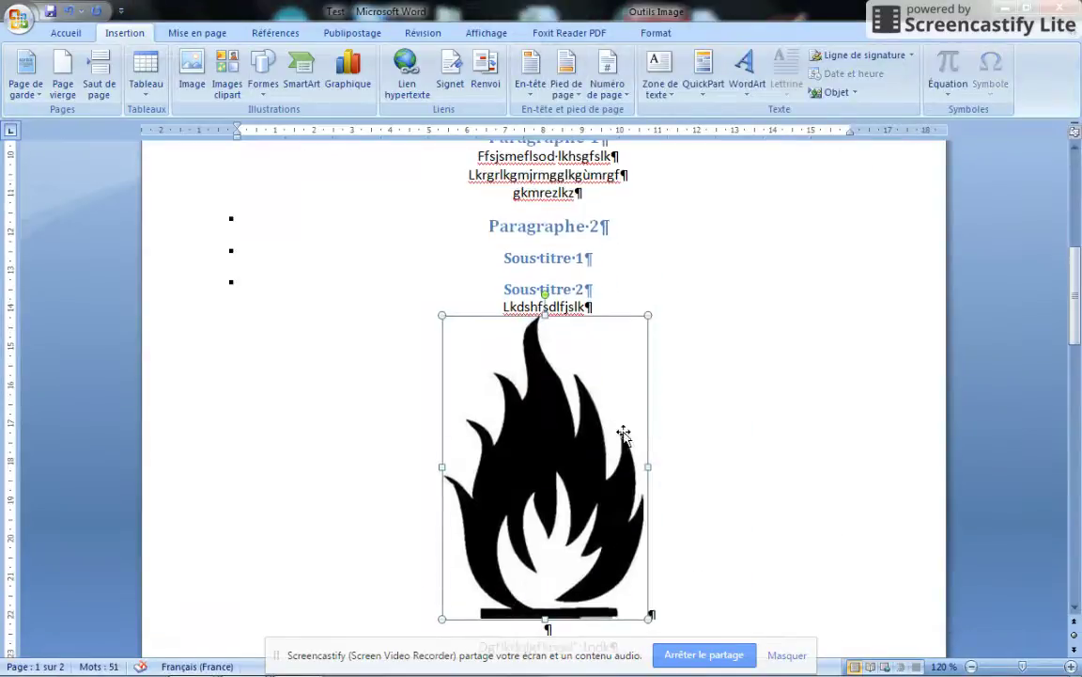
scroll(577, 369, "down", 2)
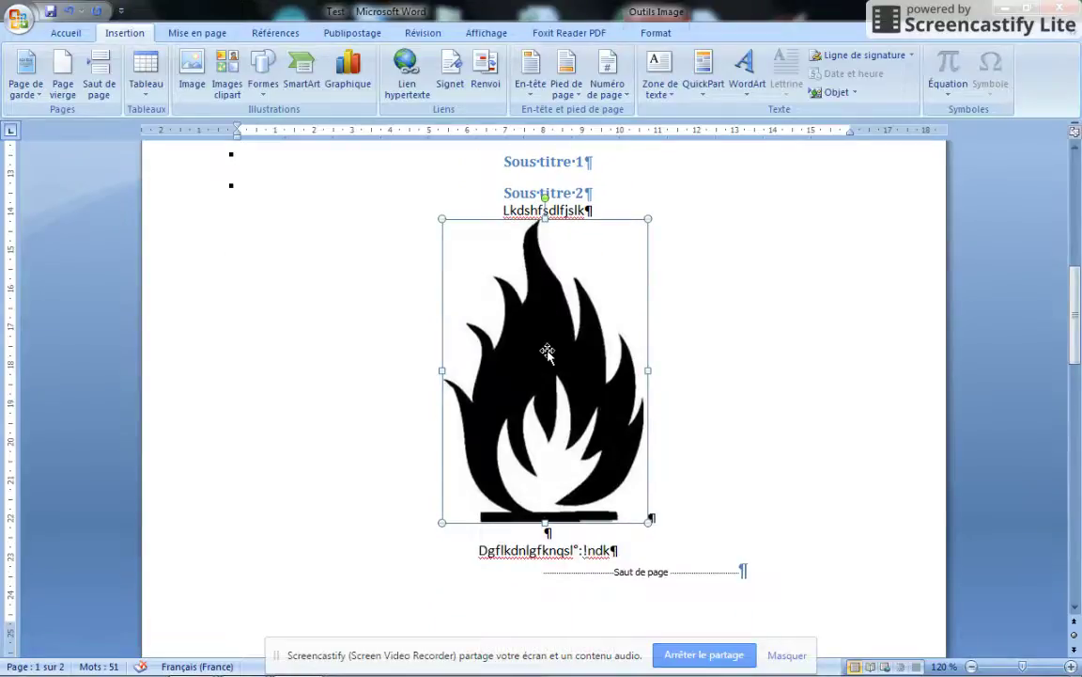
- Set the flame picture's text wrapping to Rapproché
right_click(547, 350)
key("Escape")
left_click(719, 346)
right_click(576, 339)
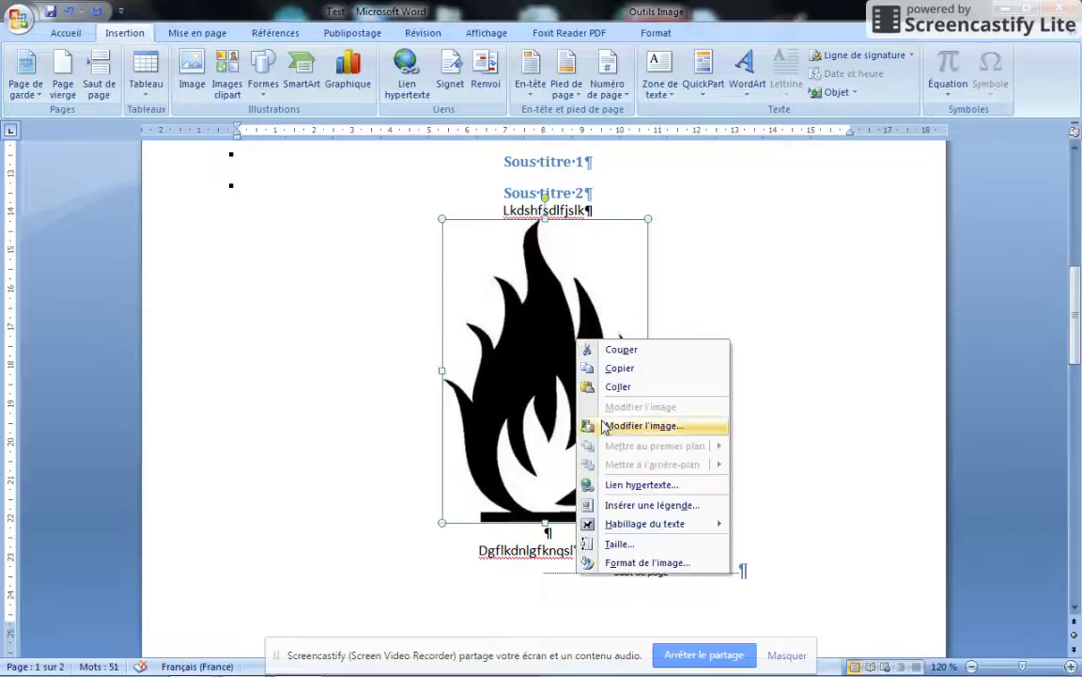
mouse_move(608, 529)
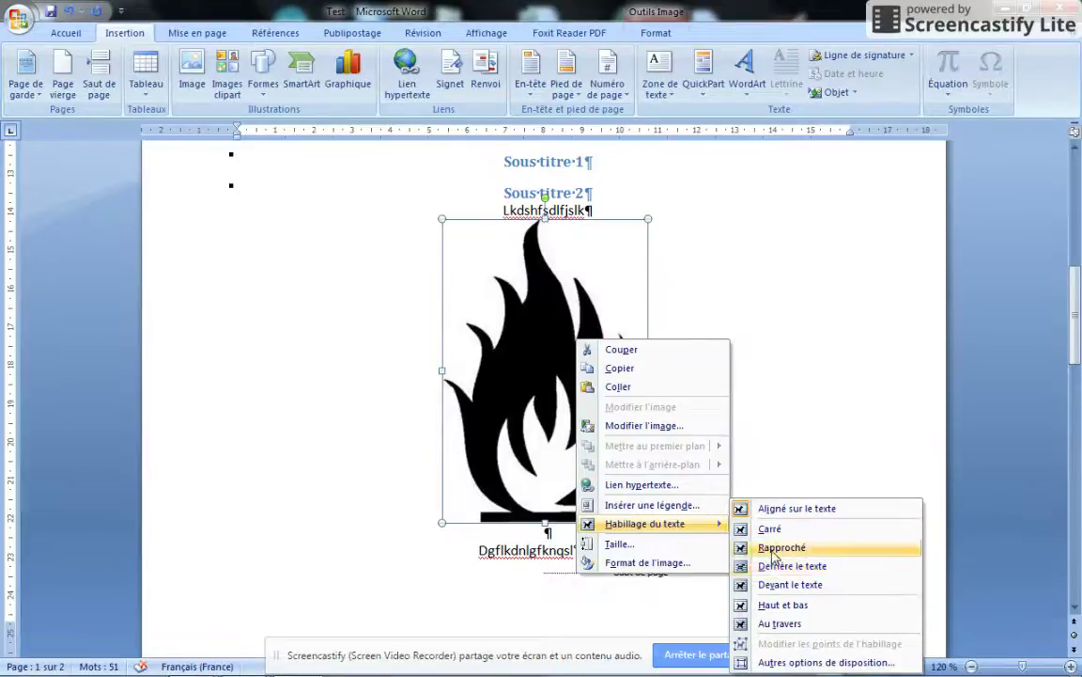
left_click(774, 550)
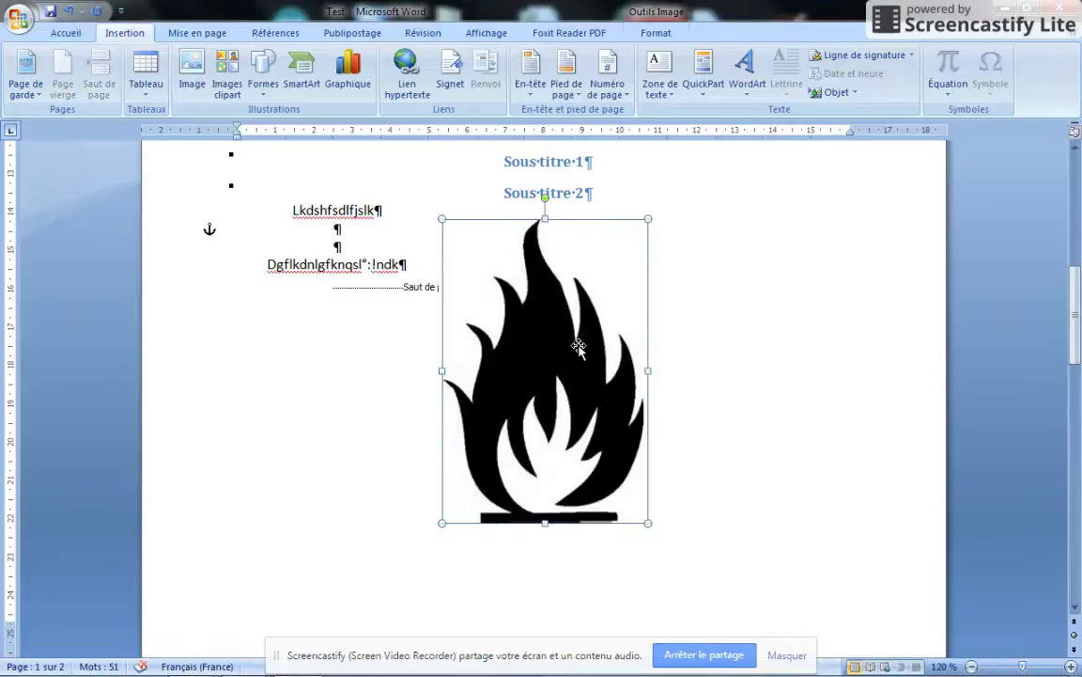
- Move the flame picture to the right side of the page, beside the body text under "Sous titre 2"
left_click_drag(571, 345, 720, 347)
scroll(655, 398, "down", 1)
scroll(573, 374, "up", 3)
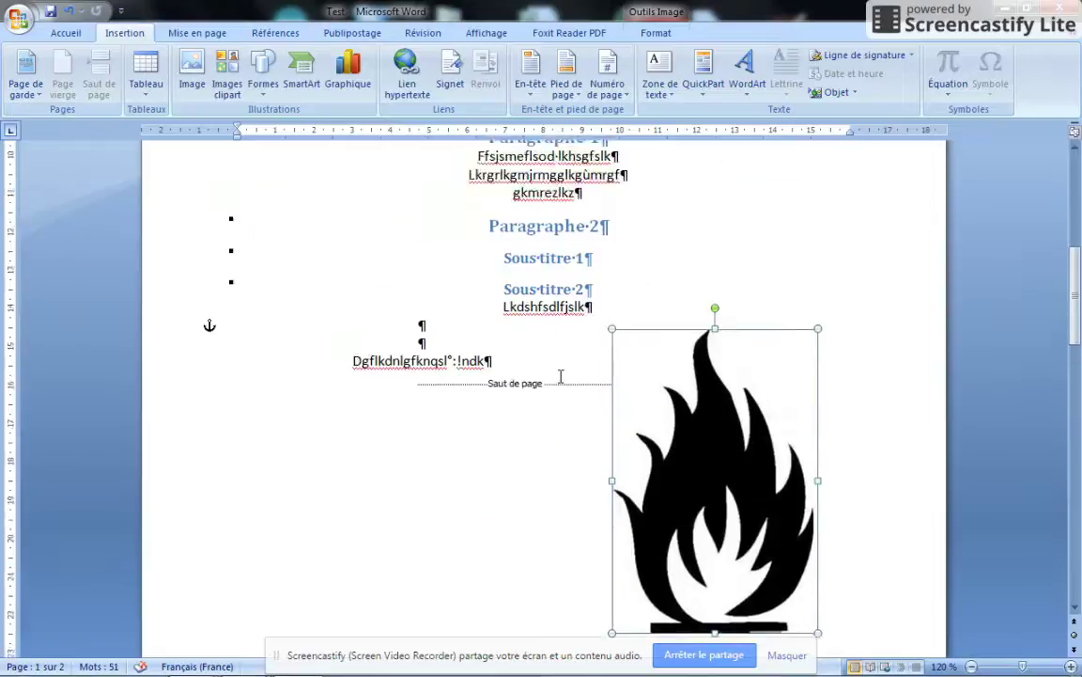
left_click(518, 343)
scroll(599, 399, "down", 2)
scroll(599, 399, "up", 3)
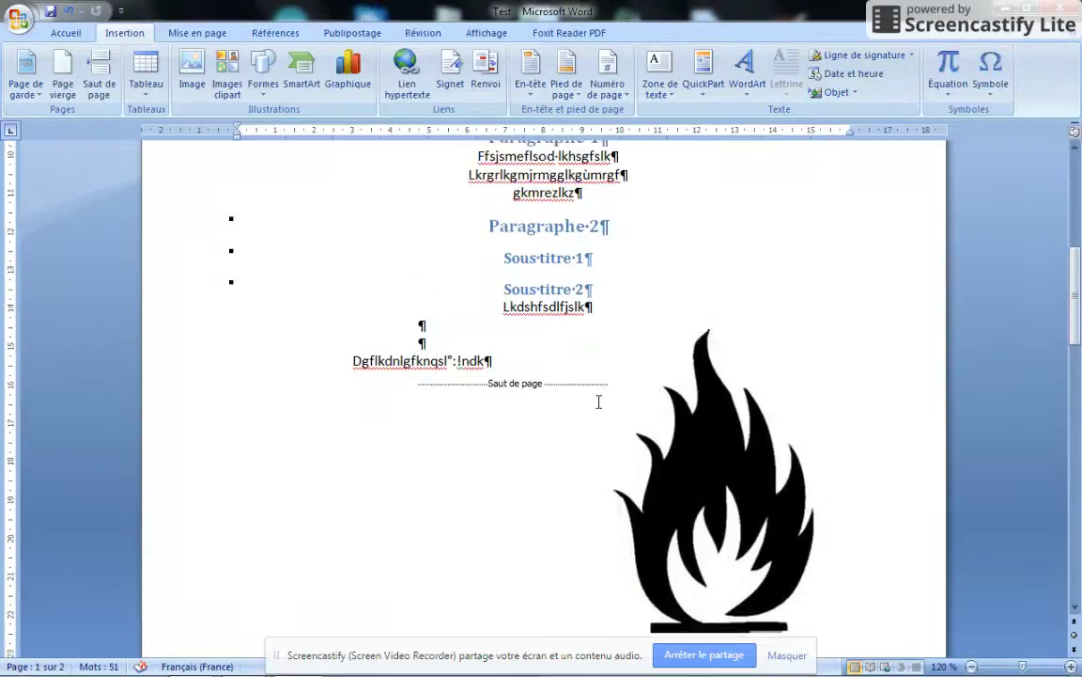
mouse_move(689, 495)
left_mouse_down()
mouse_move(676, 490)
mouse_move(681, 442)
mouse_move(682, 480)
left_mouse_up()
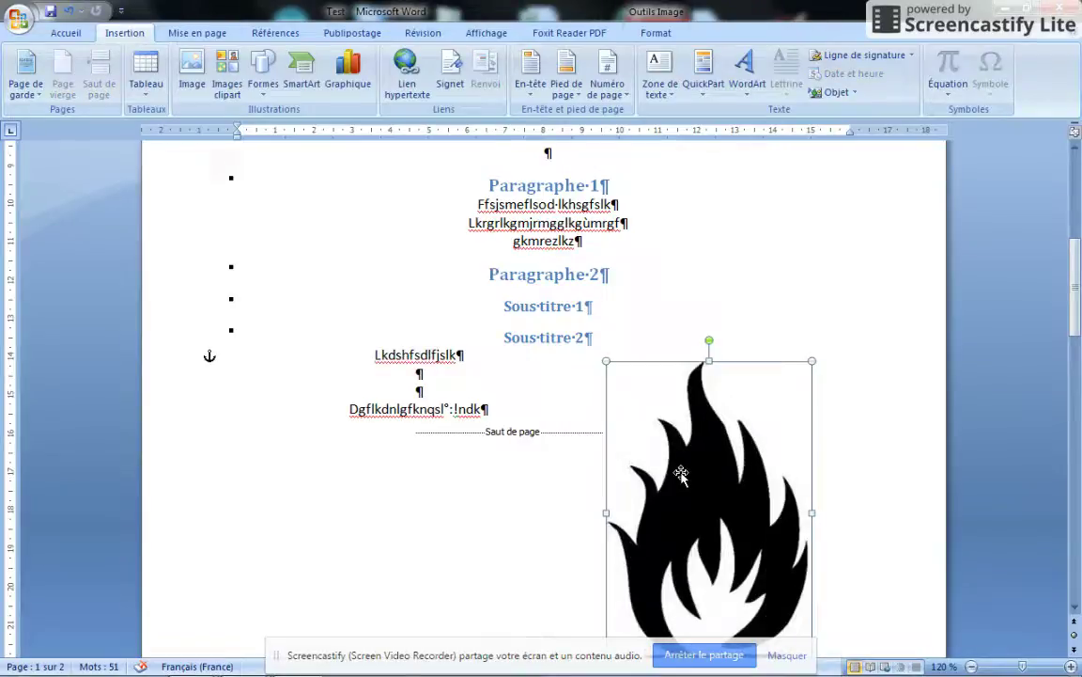
left_click(669, 88)
left_click(708, 187)
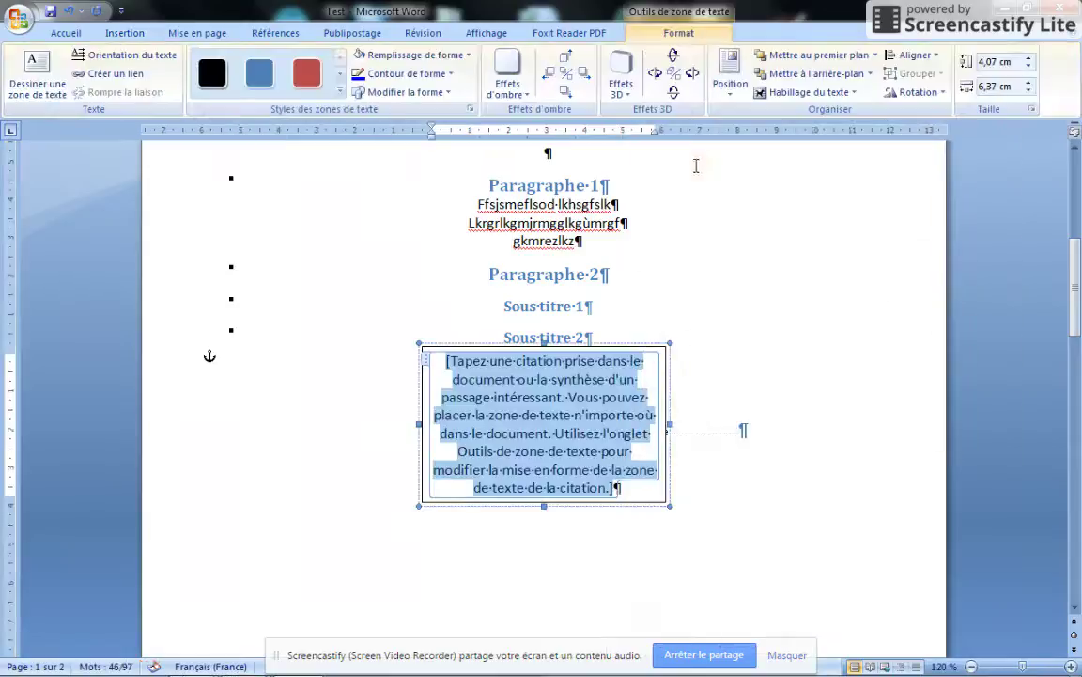
scroll(607, 397, "down", 5)
scroll(607, 396, "up", 4)
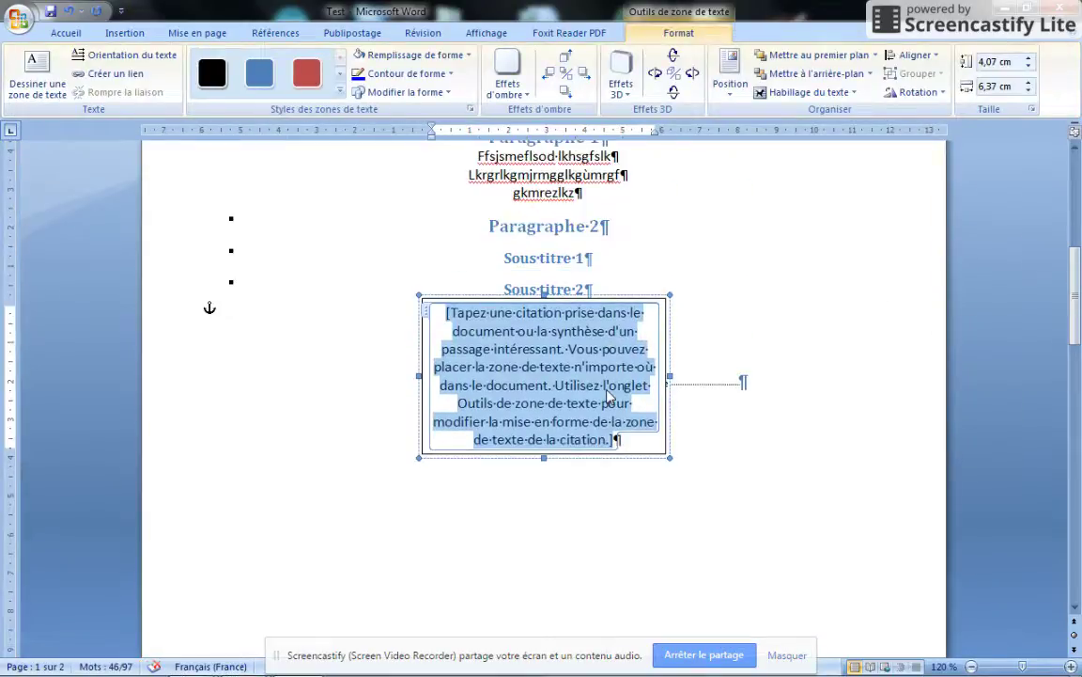
key("Escape")
key("ctrl+z")
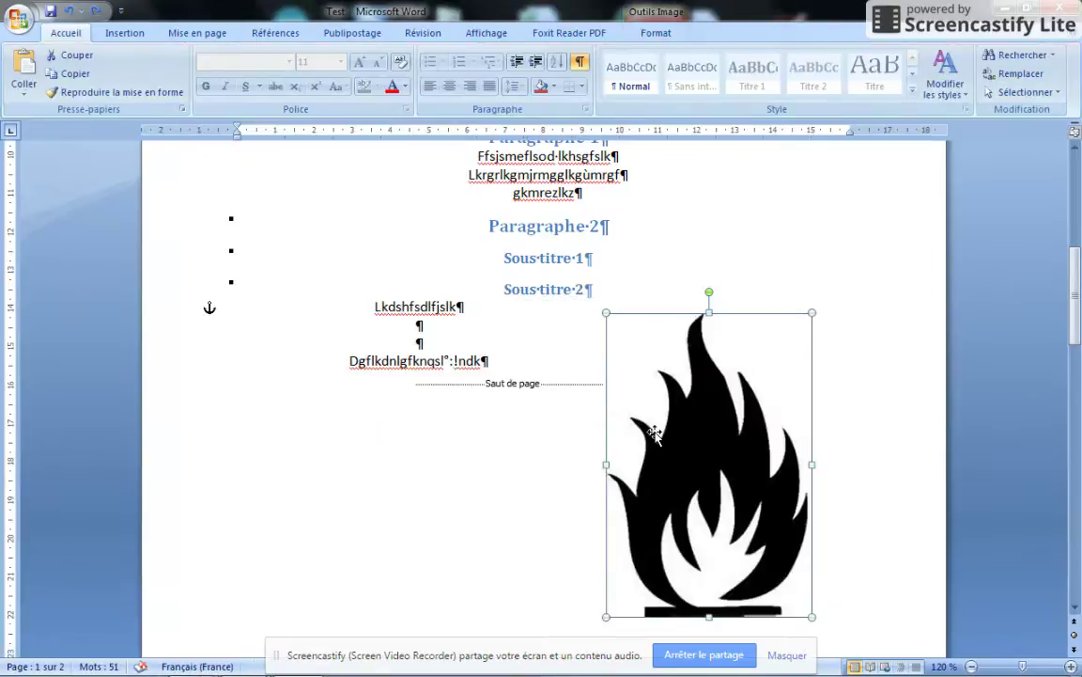
- Insert a Citation austère text box containing "glkrhglskh" and place it below the page break line, left of the flame picture
left_click(536, 427)
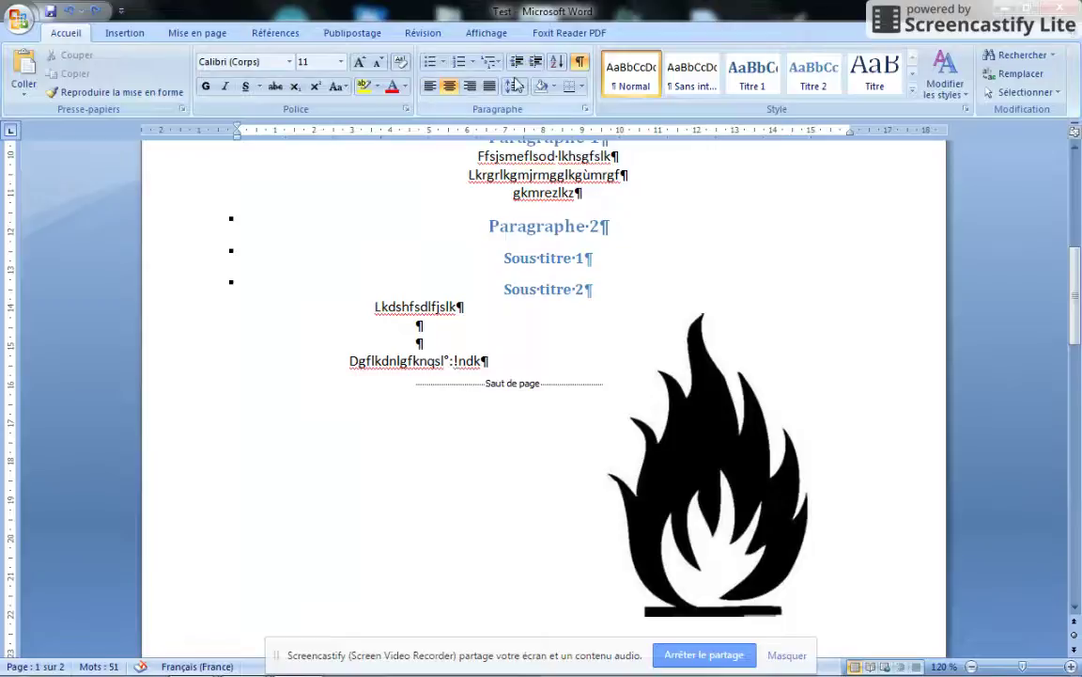
left_click(130, 36)
left_click(667, 89)
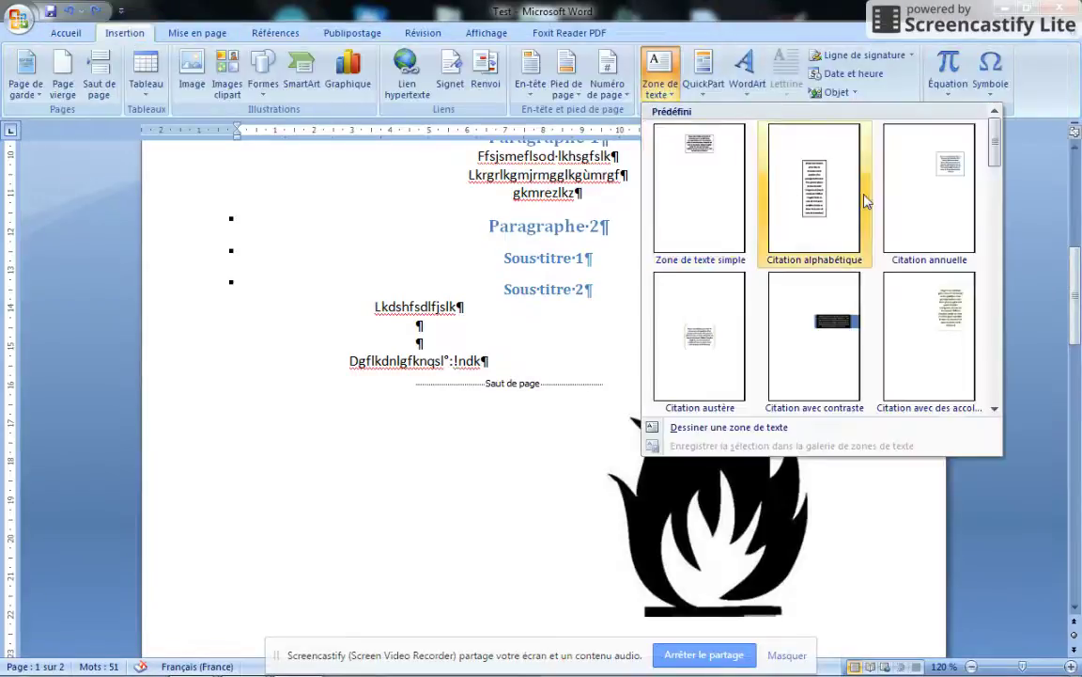
left_click(700, 337)
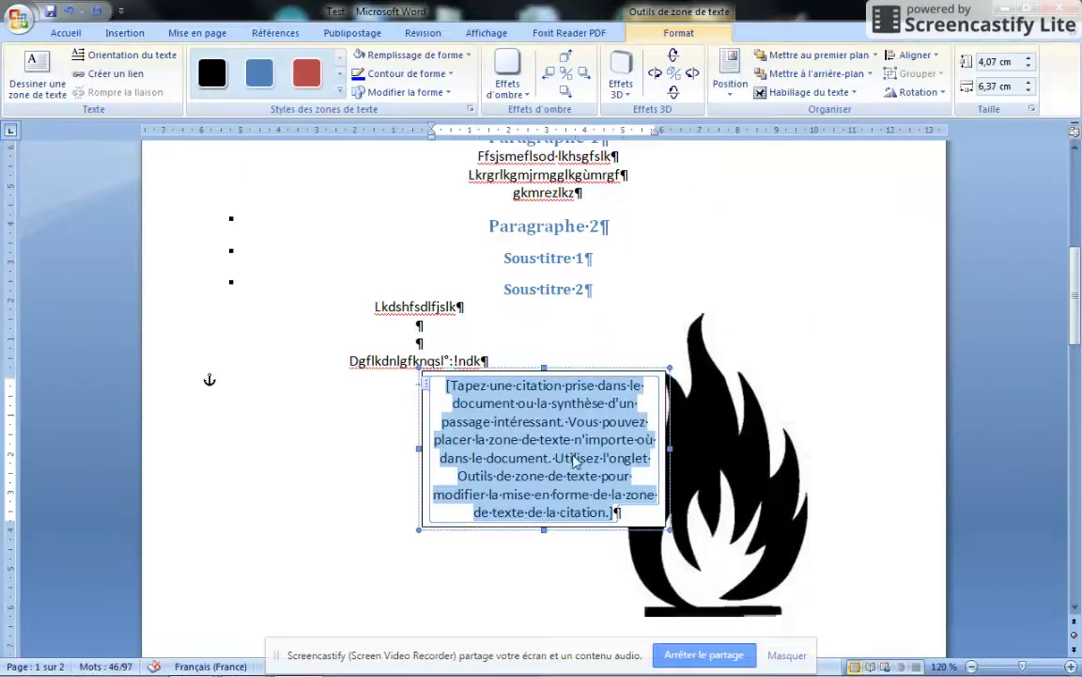
type("glkrhglskh")
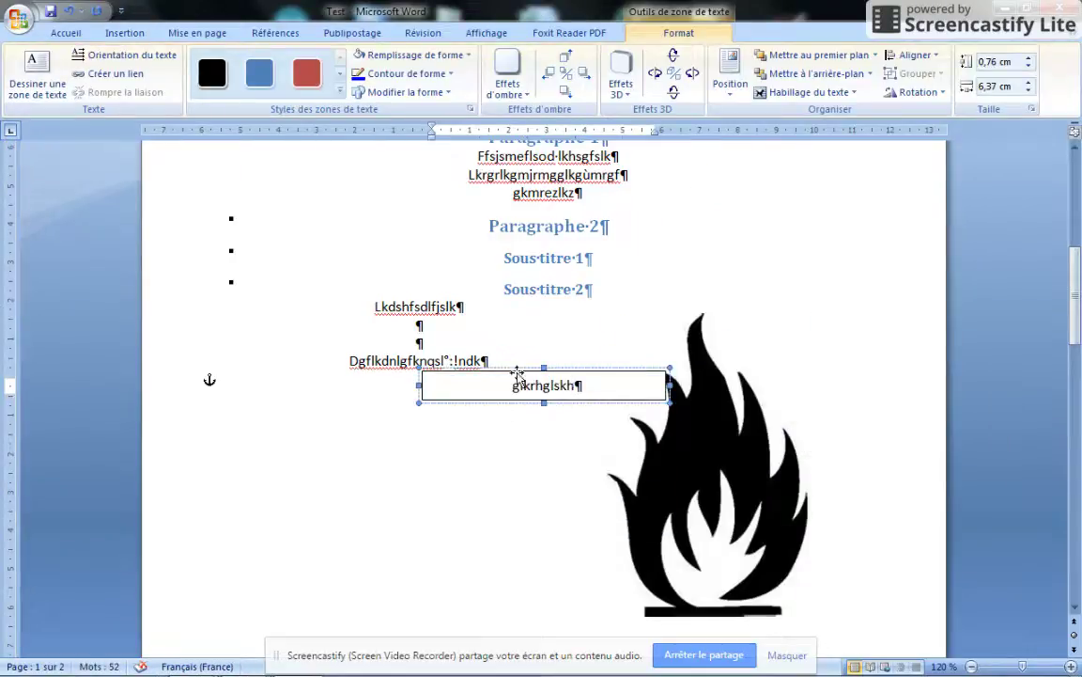
left_click_drag(515, 367, 465, 445)
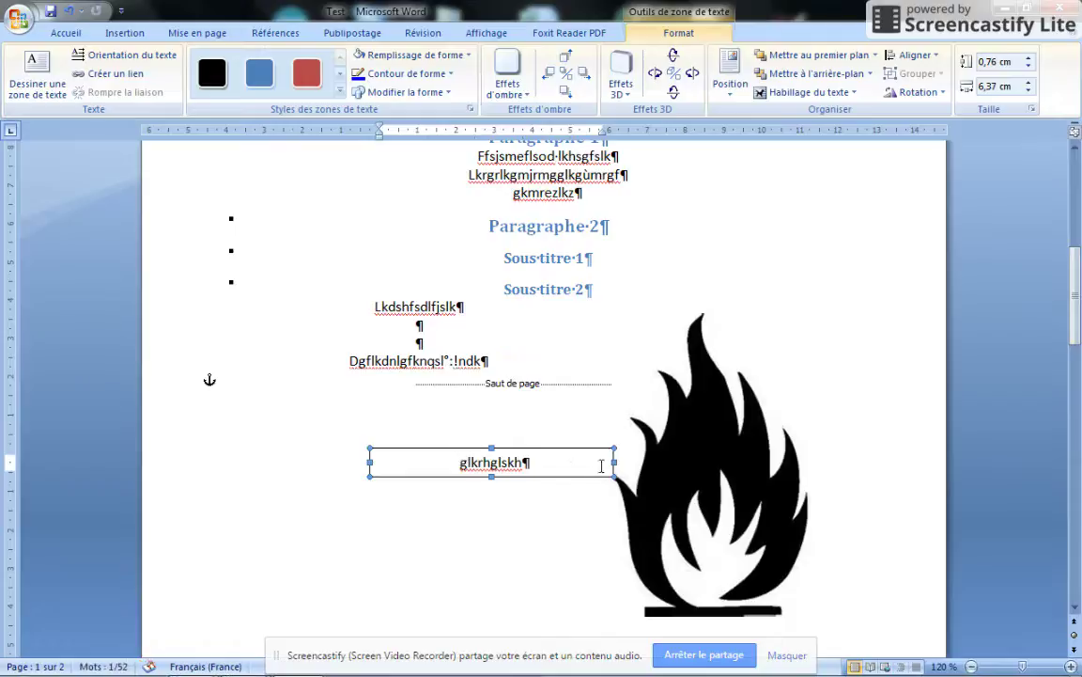
- Format the text box with the Rapproché wrapping style and the horizontal alignment Autre
right_click(564, 451)
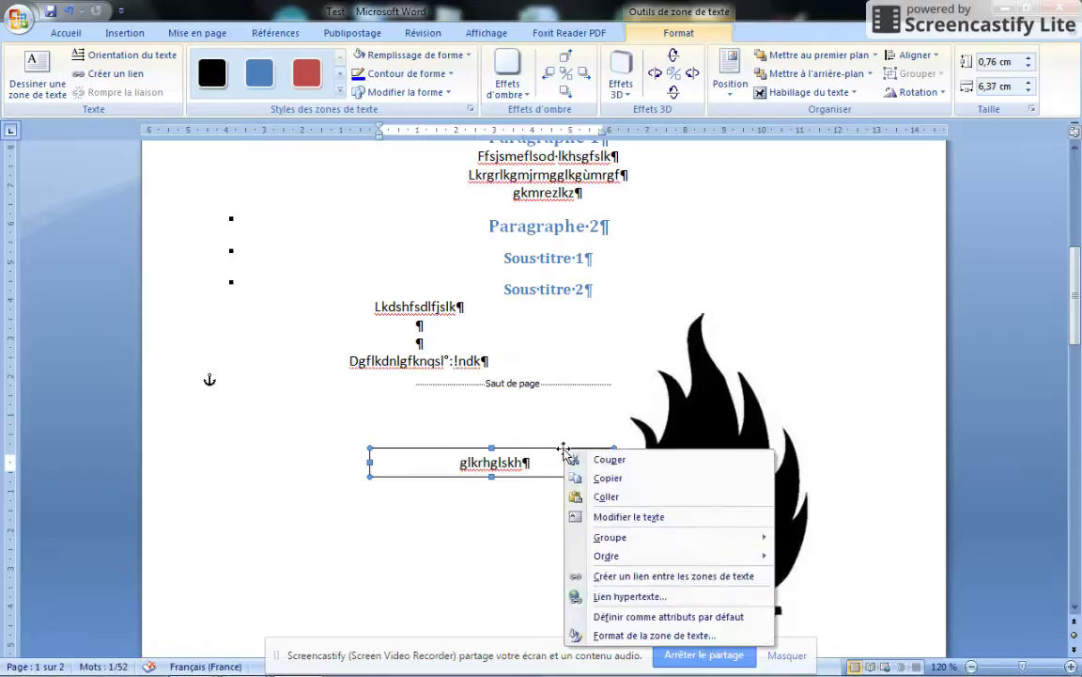
left_click(612, 636)
left_click(523, 152)
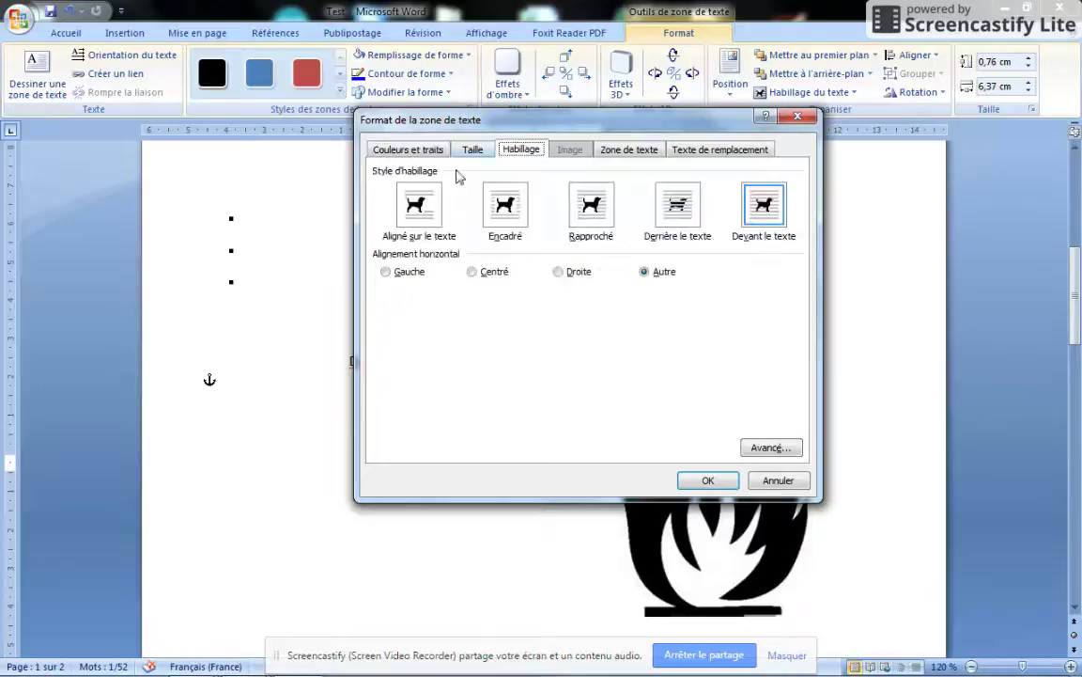
left_click(558, 273)
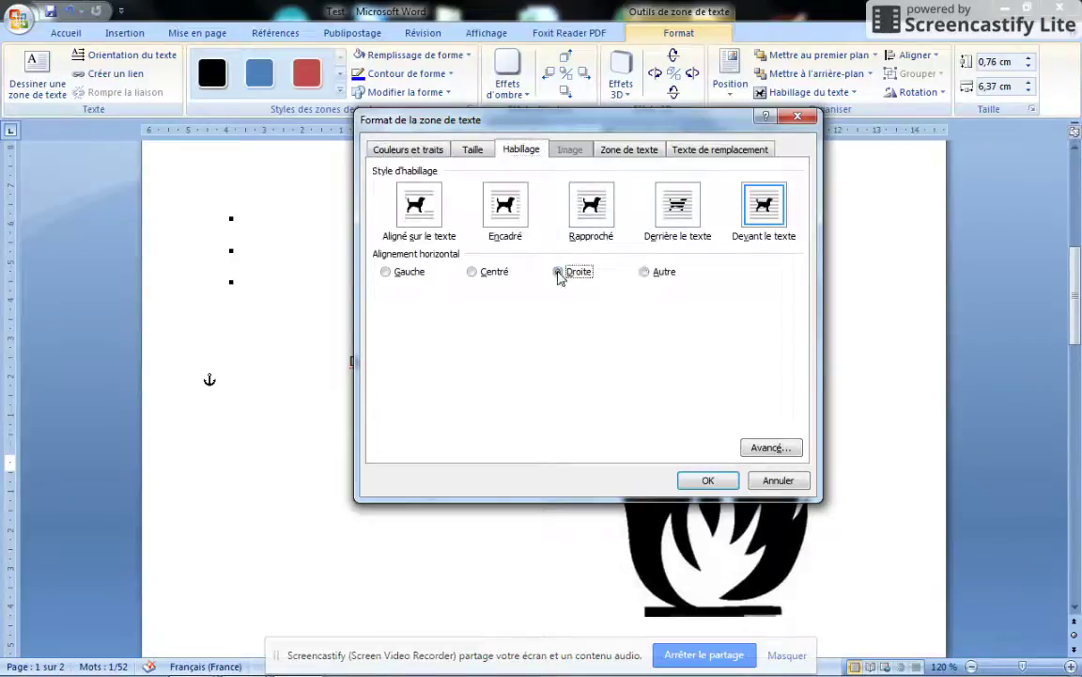
left_click(397, 273)
left_click(484, 274)
left_click(592, 211)
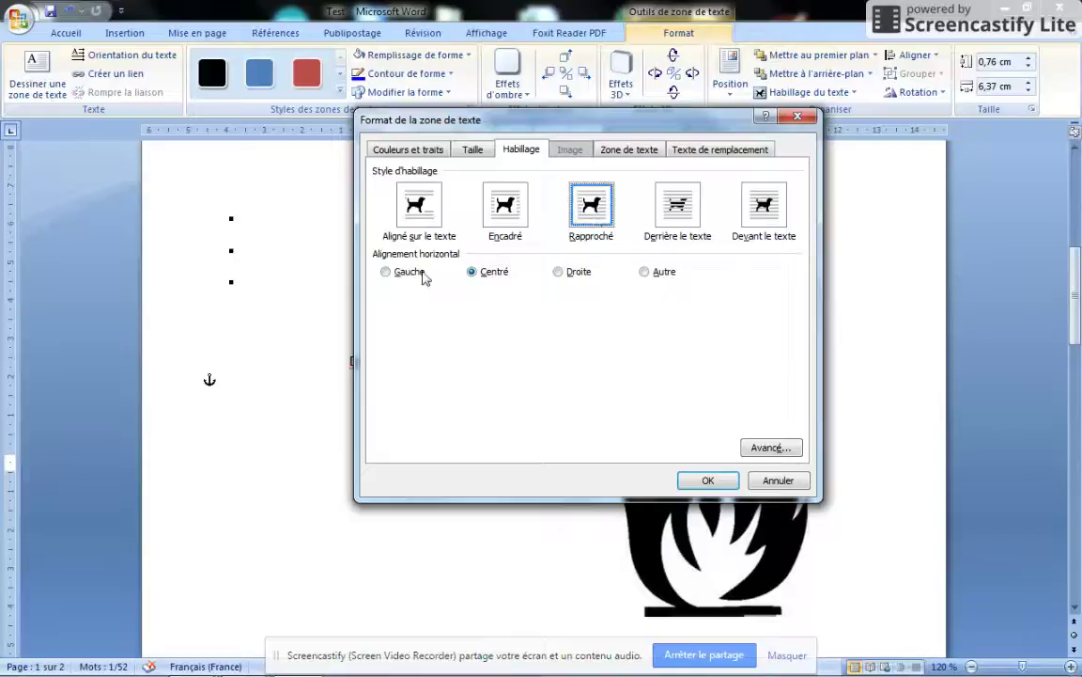
left_click(645, 271)
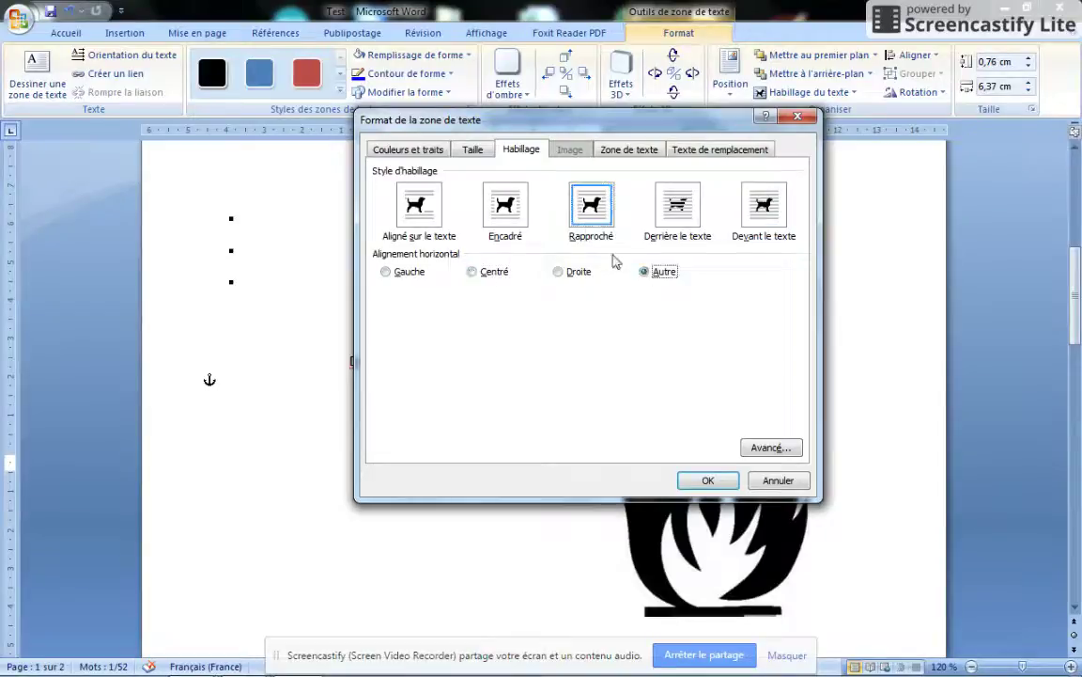
left_click(709, 481)
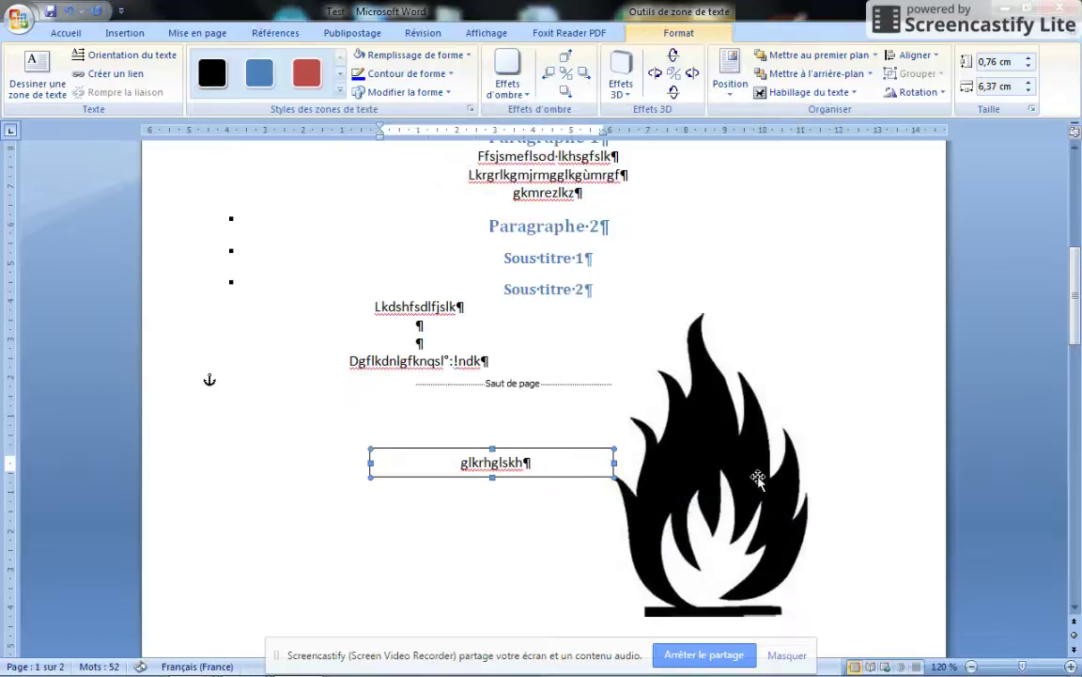
- Move the text box up between the "Lkdshfsdlfjslk" and "Dgflkdnlgfknqsl°:!ndk" lines
left_click_drag(507, 448, 483, 471)
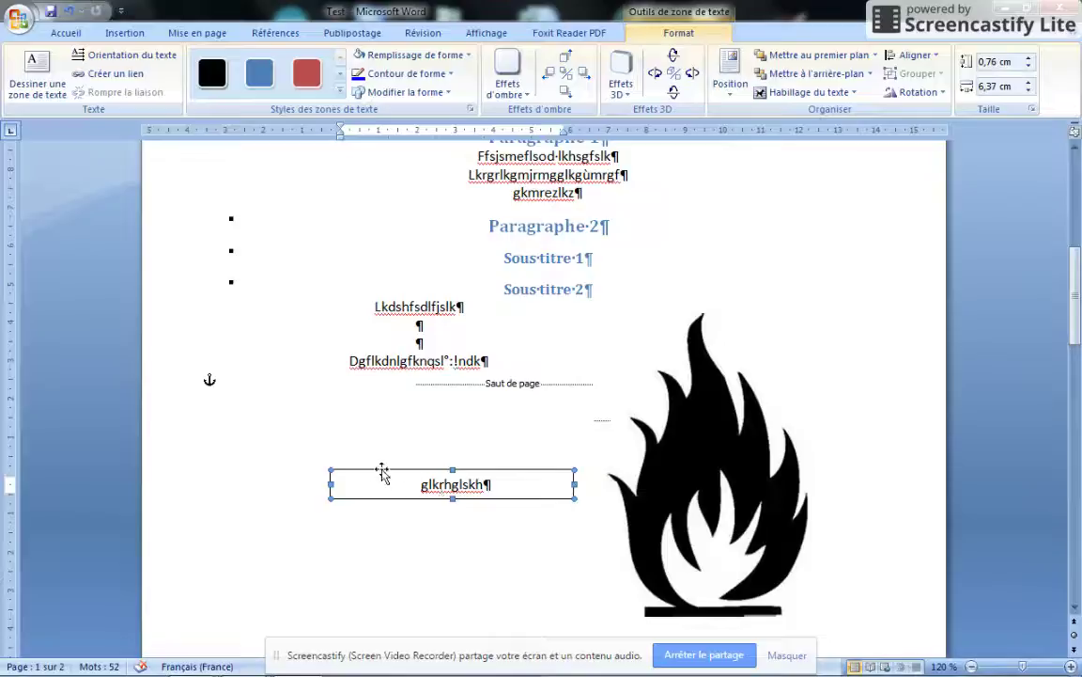
left_click_drag(381, 469, 392, 323)
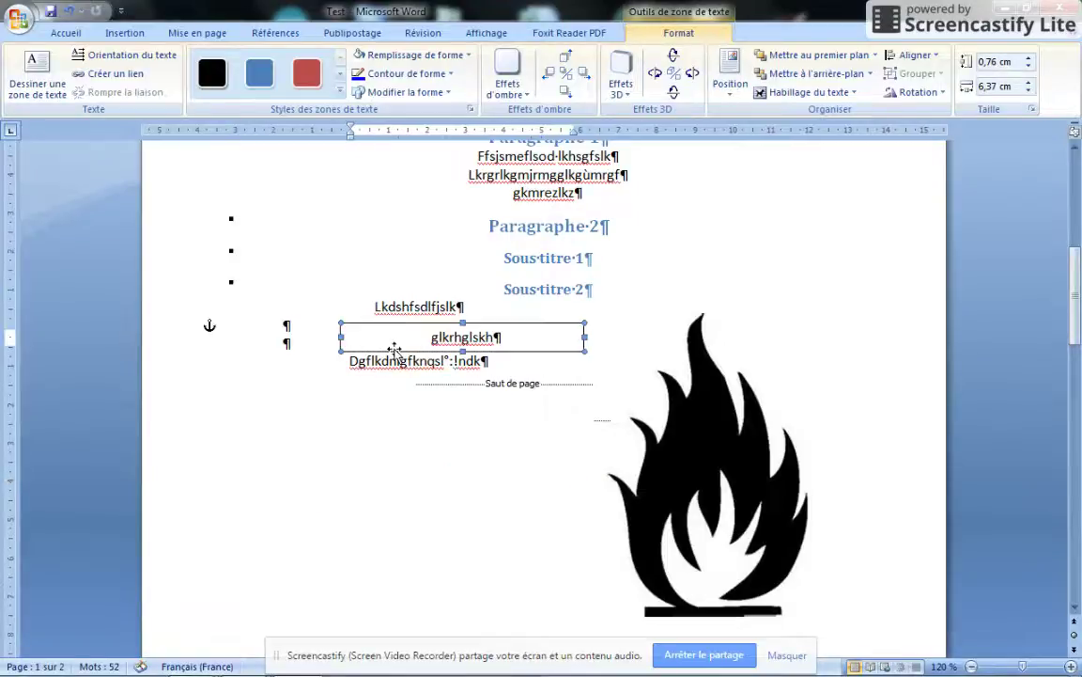
- Add "Grsdgrsg" and "drhrd" below "Dgflkdnlgfknqsl°:!ndk", with one blank line before each
left_click(469, 305)
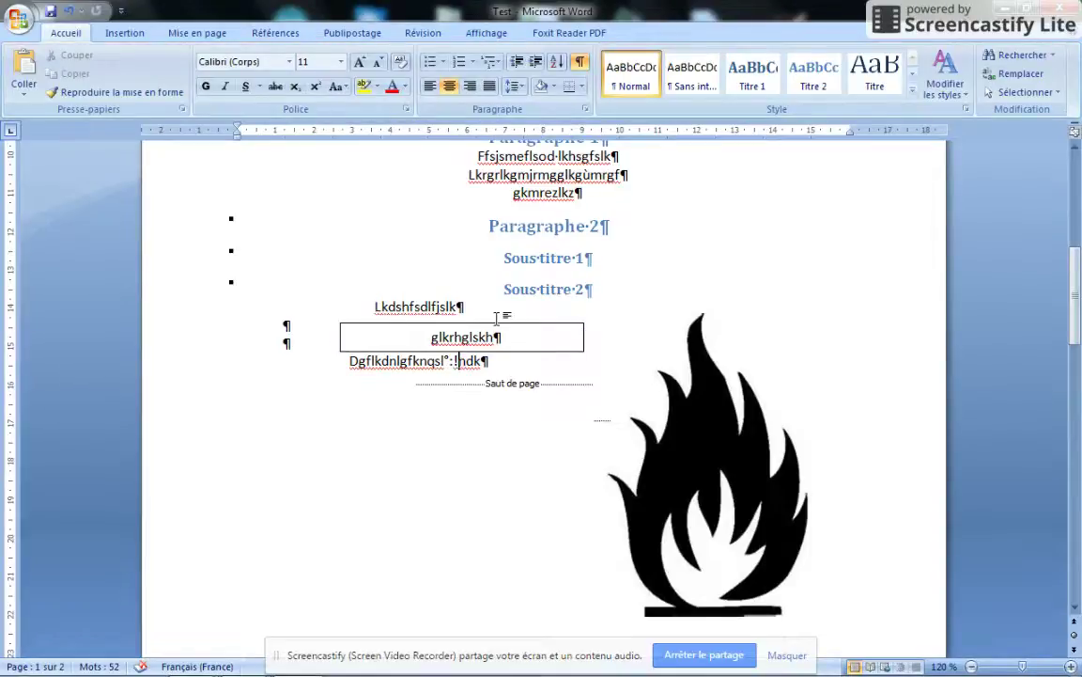
key("Return")
key("Return")
type("grsdgrsg")
key("Return")
key("Return")
type("drhrd")
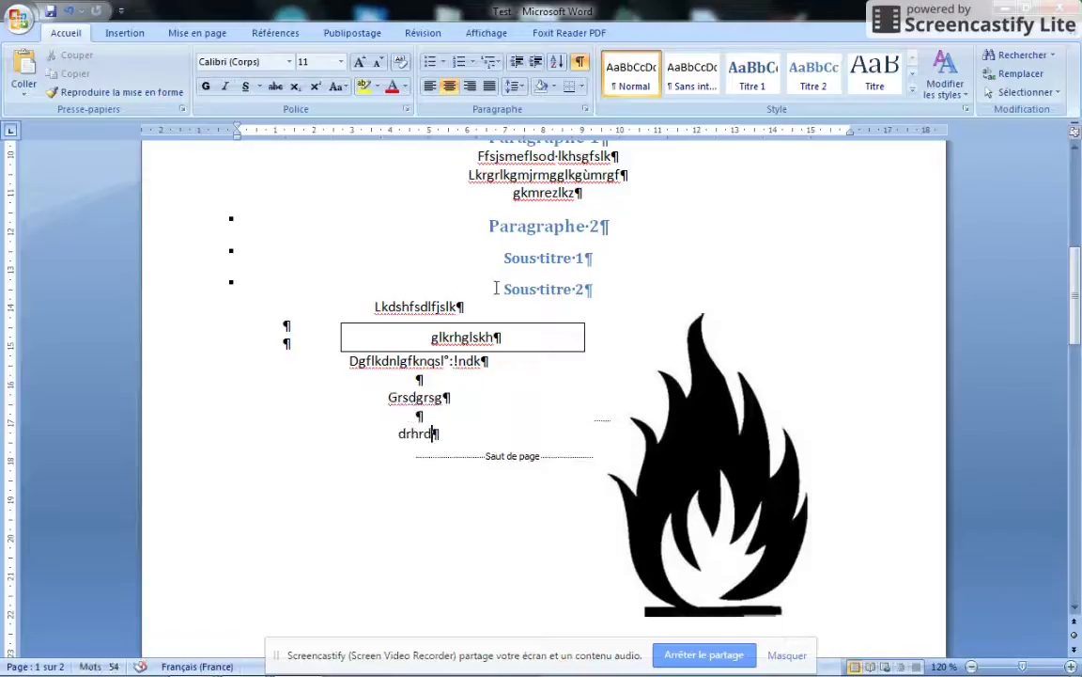
- Add a line "gfsdgsre" above "Lkdshfsdlfjslk", preceded by two blank lines under "Sous titre 2"
left_click(374, 306)
type("gfsdgsre")
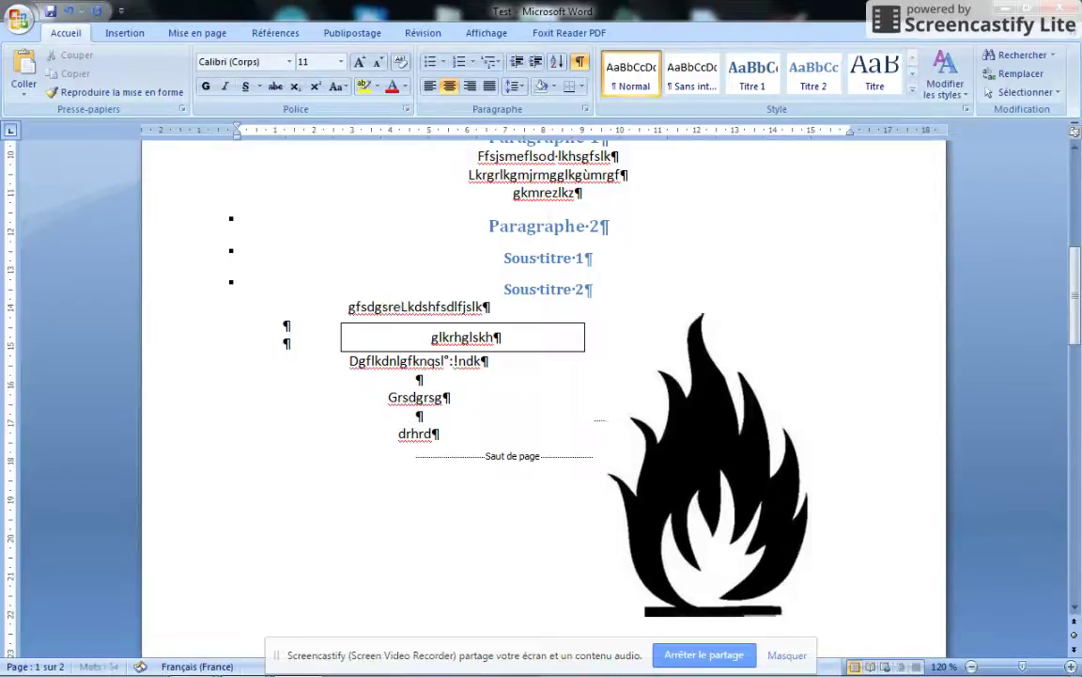
key("Return")
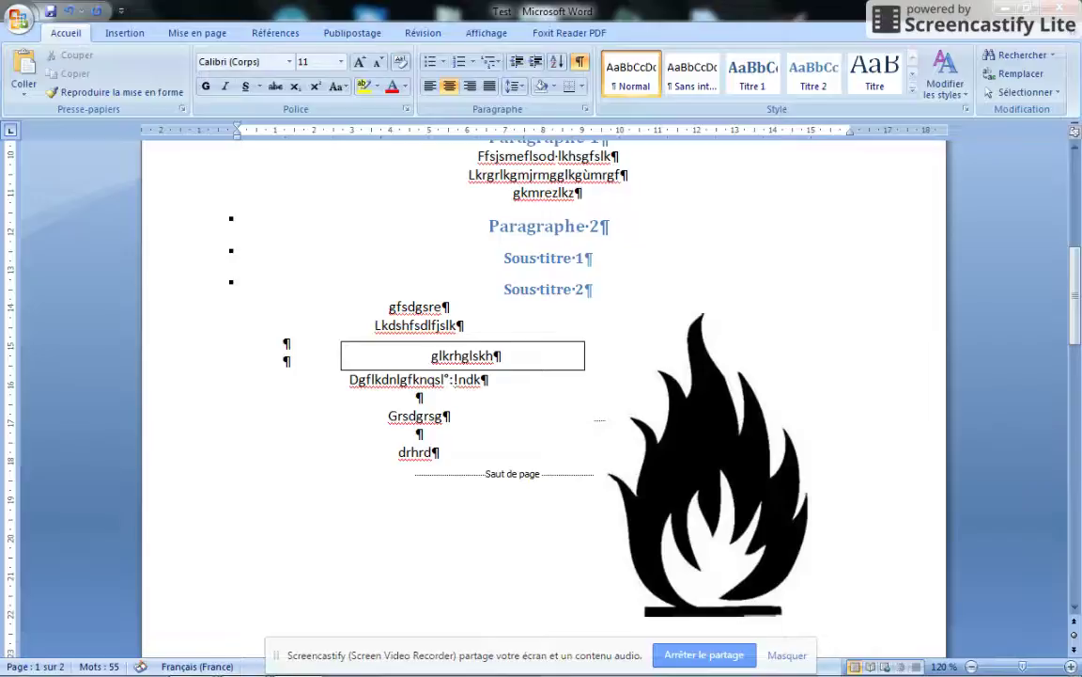
key("Return")
key("Return")
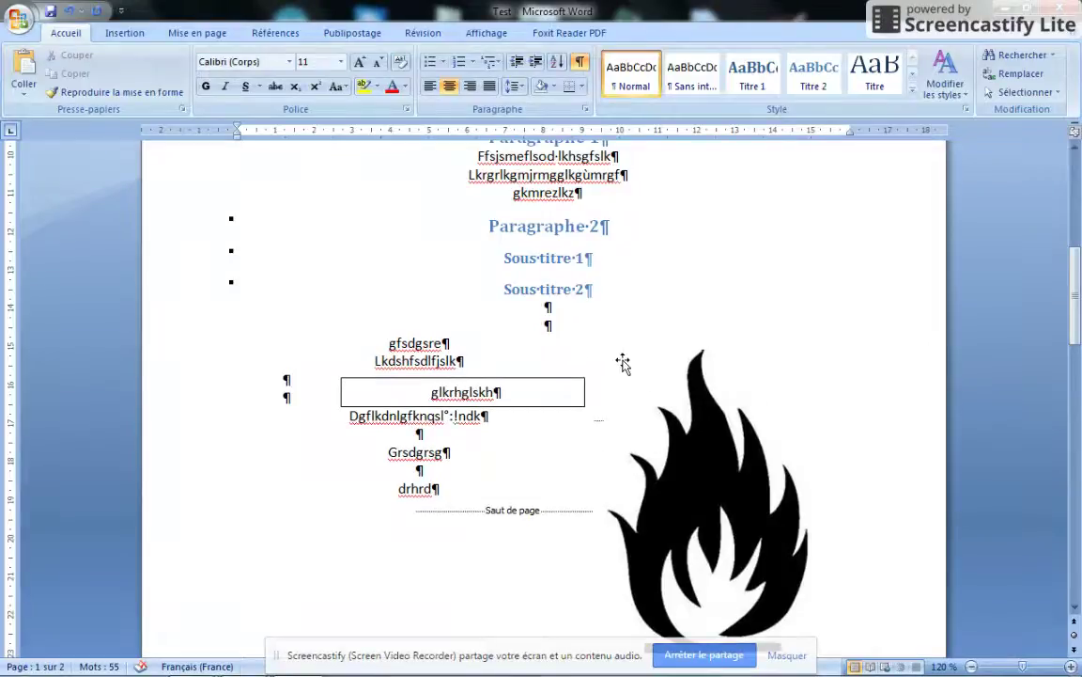
scroll(623, 364, "down", 3)
scroll(623, 364, "up", 7)
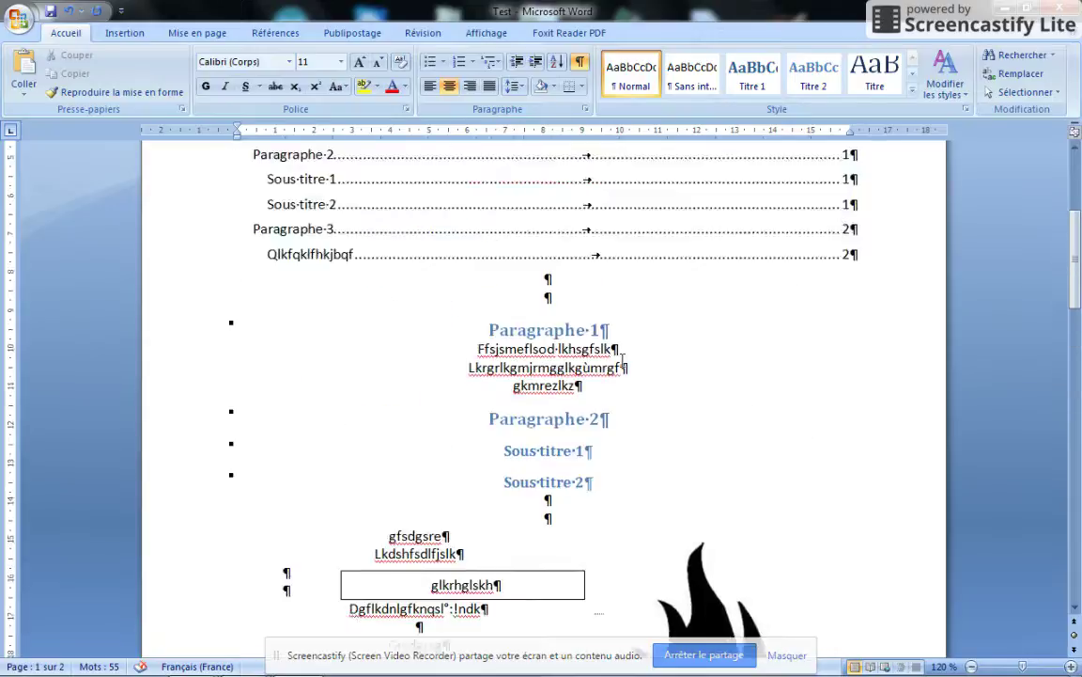
- Insert the predefined Vide (trois colonnes) header at the start of the document
scroll(623, 363, "up", 5)
scroll(598, 340, "up", 1)
left_click(397, 237)
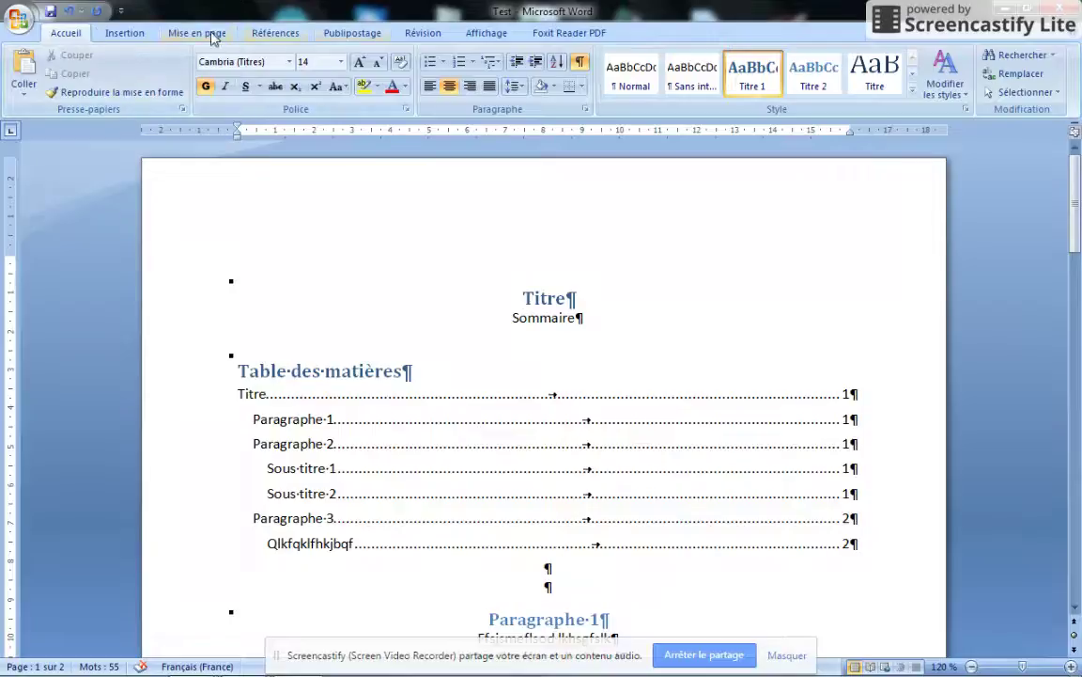
left_click(126, 34)
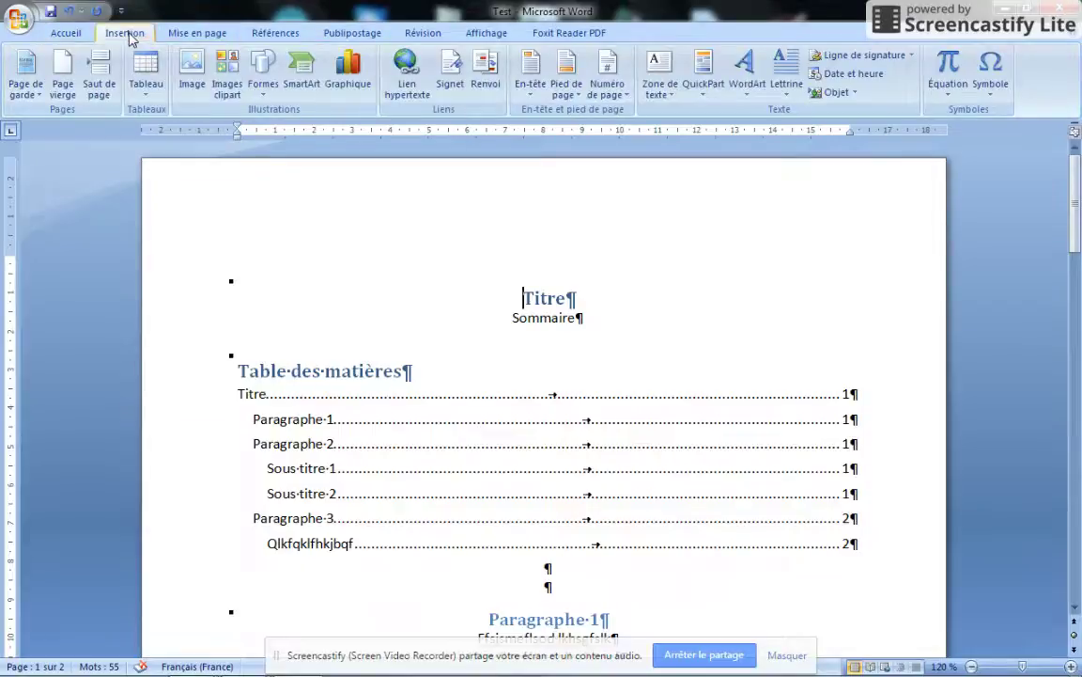
left_click(529, 91)
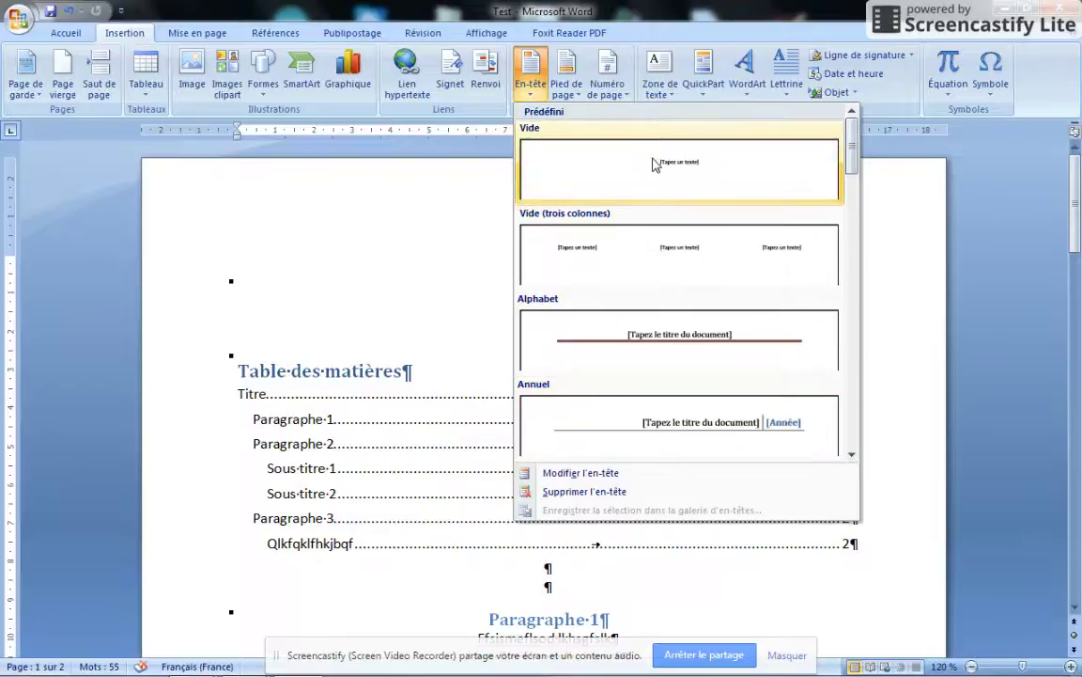
left_click(627, 254)
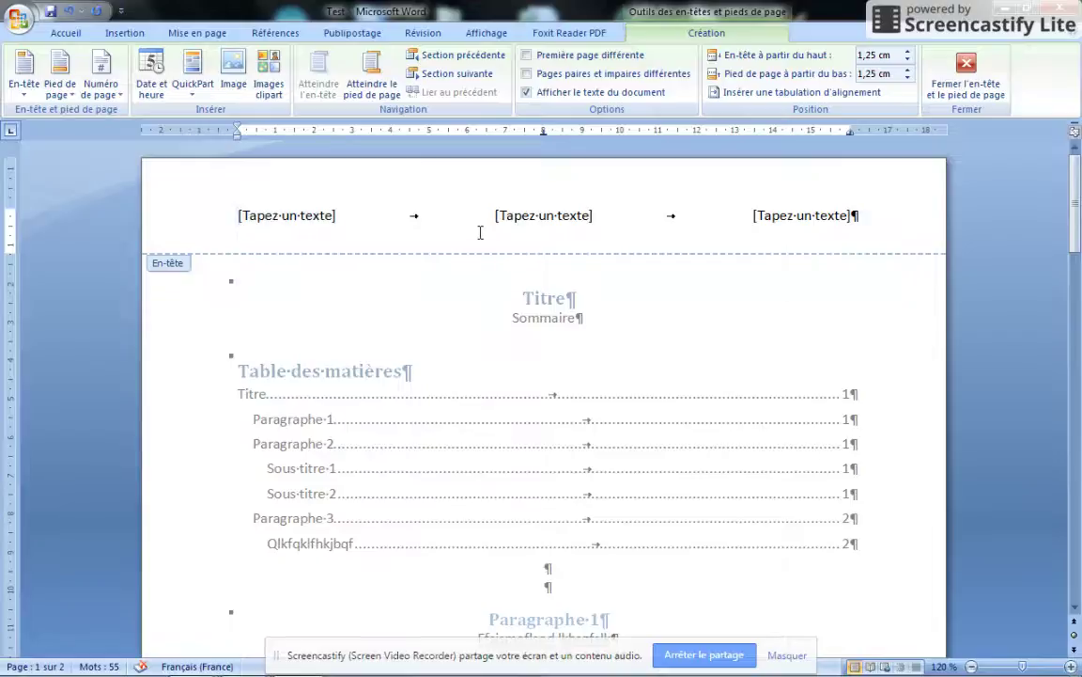
- Replace the header's first placeholder with "Nom" and the middle one with "Prenom"
type("Nom")
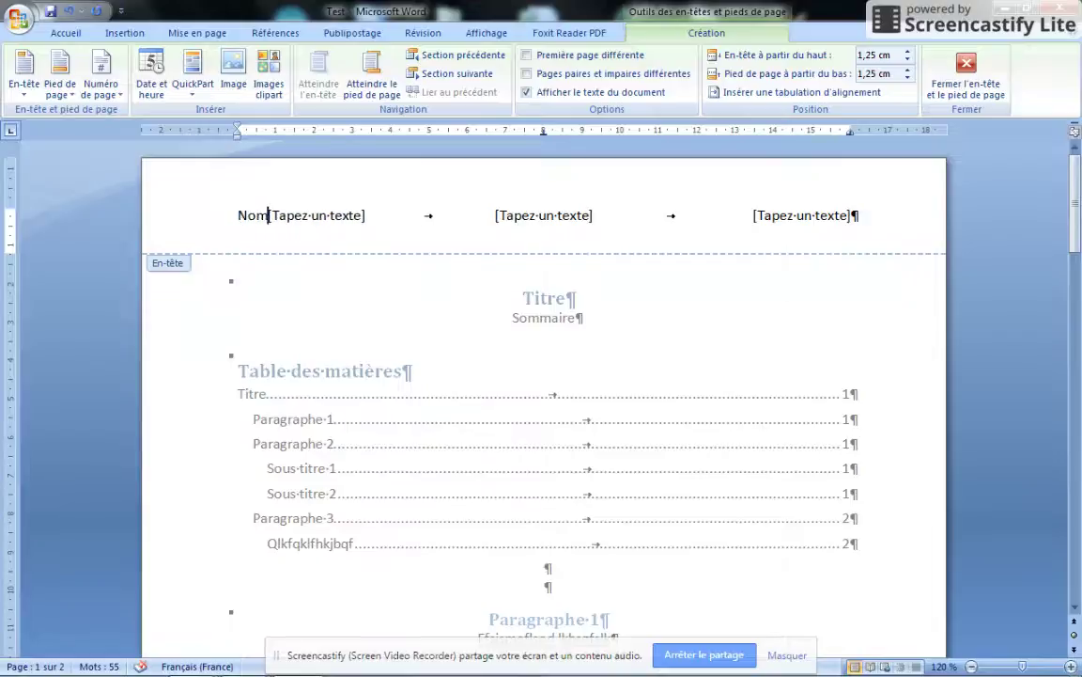
key("Right")
key("Delete")
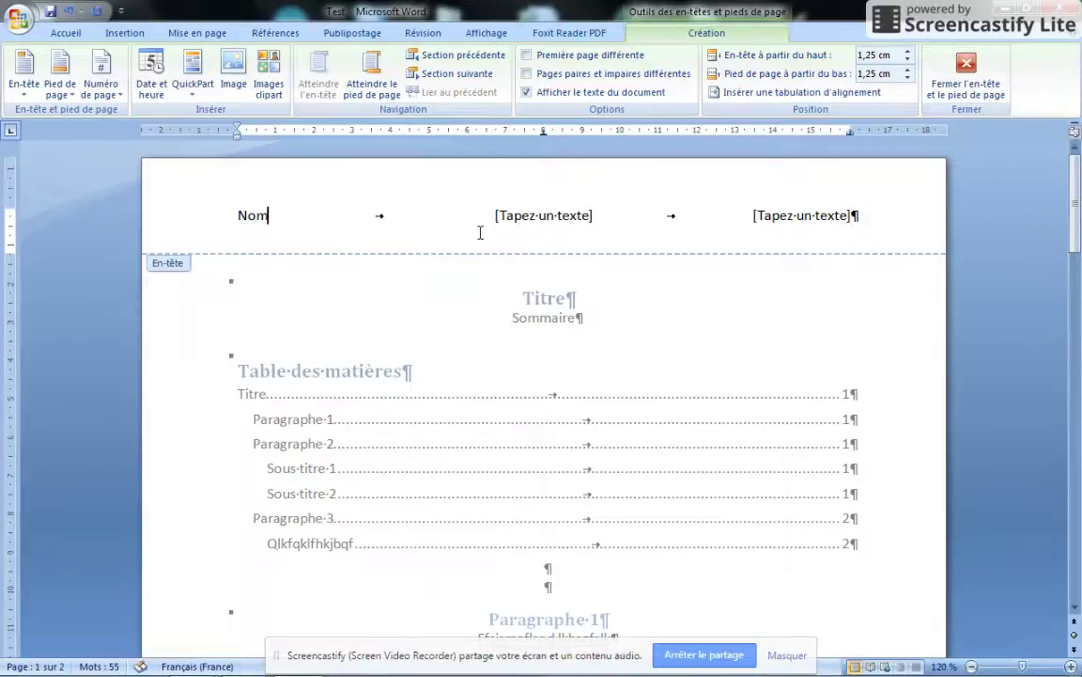
left_click(536, 213)
type("P")
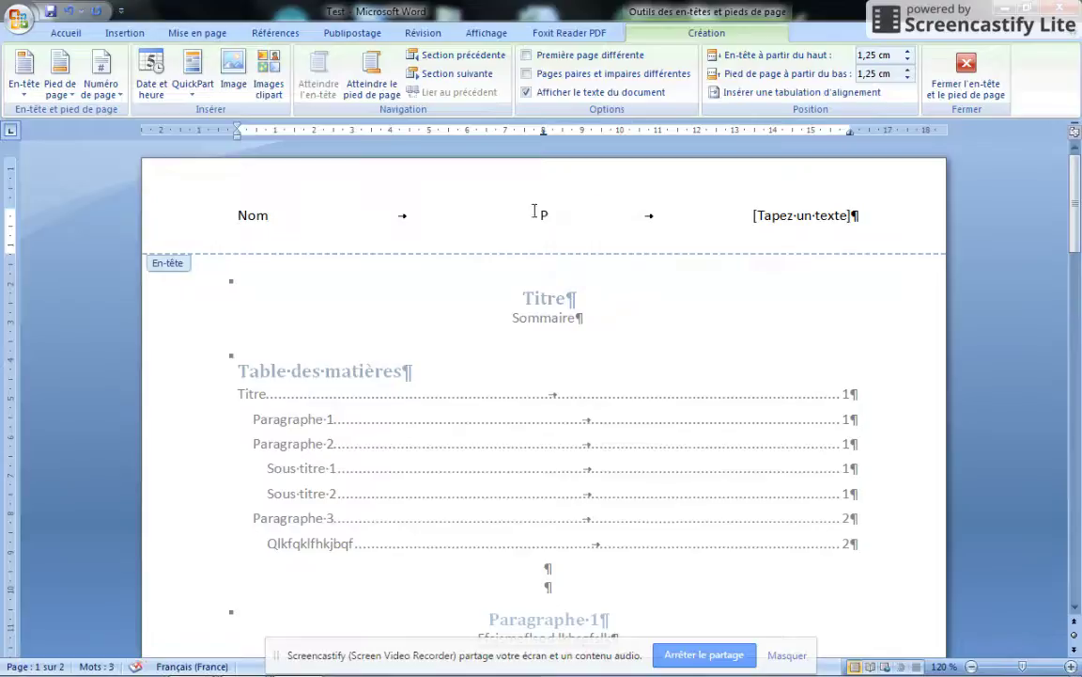
type("renp")
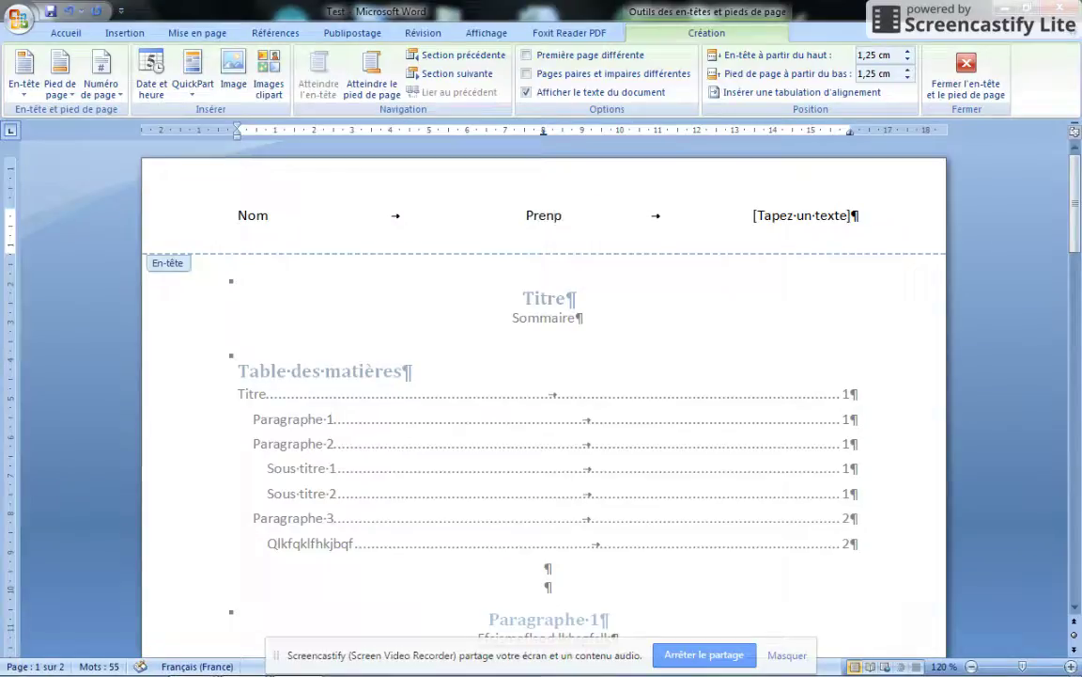
key("BackSpace")
type("om")
- Replace the header's third placeholder with "Date :" followed by an underscore blank
left_click(778, 222)
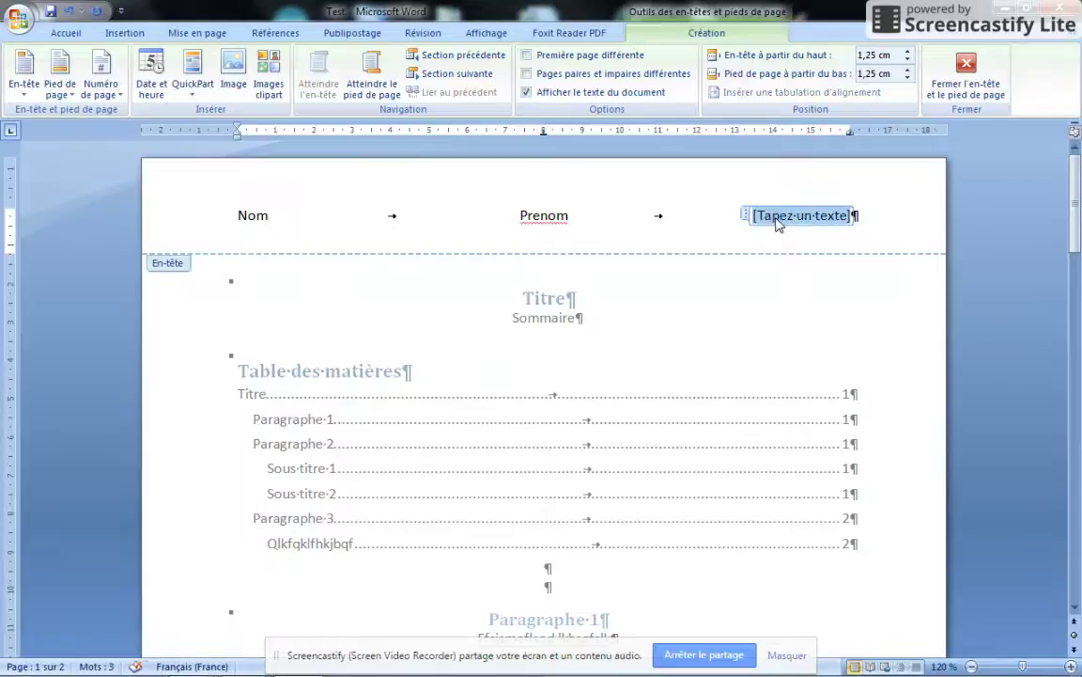
type("D")
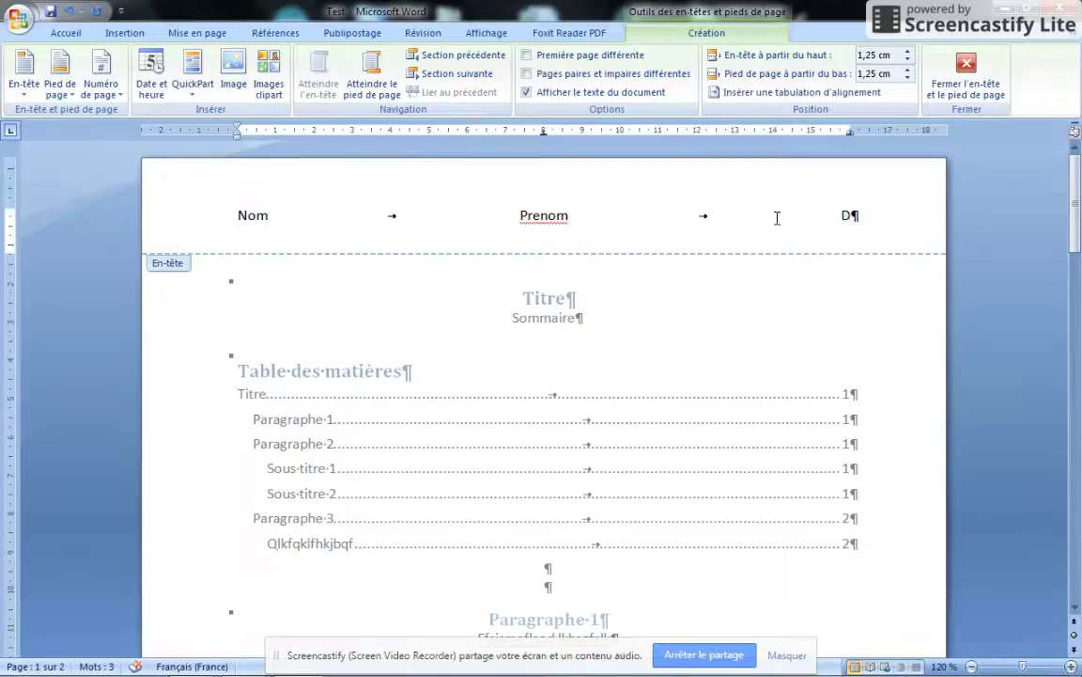
type("ate : ")
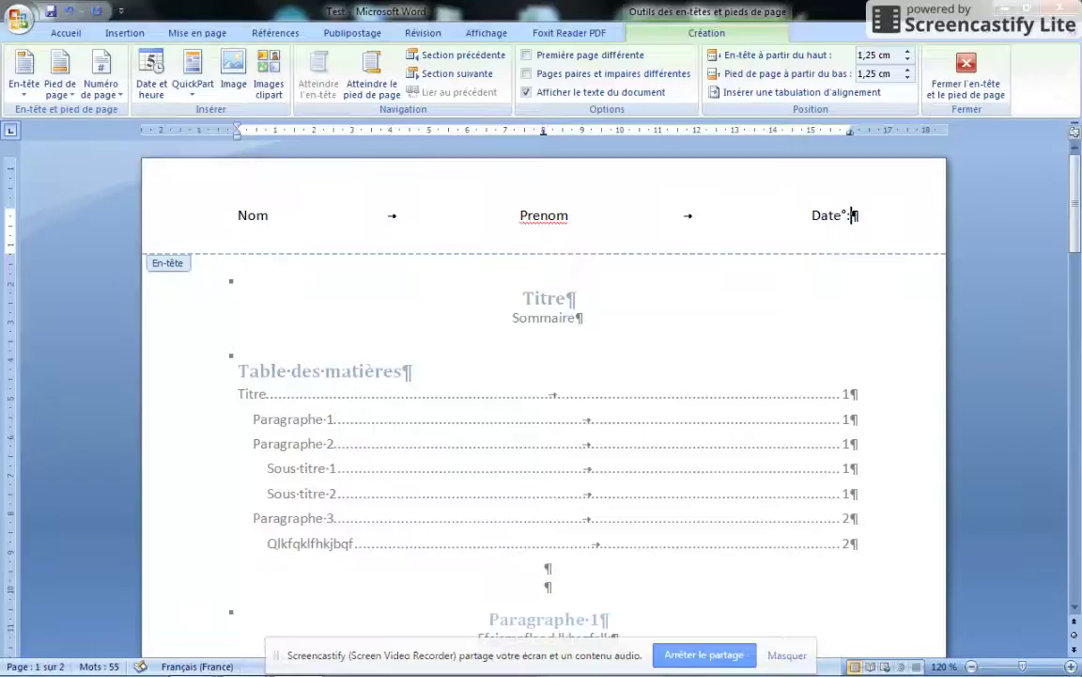
type("_________")
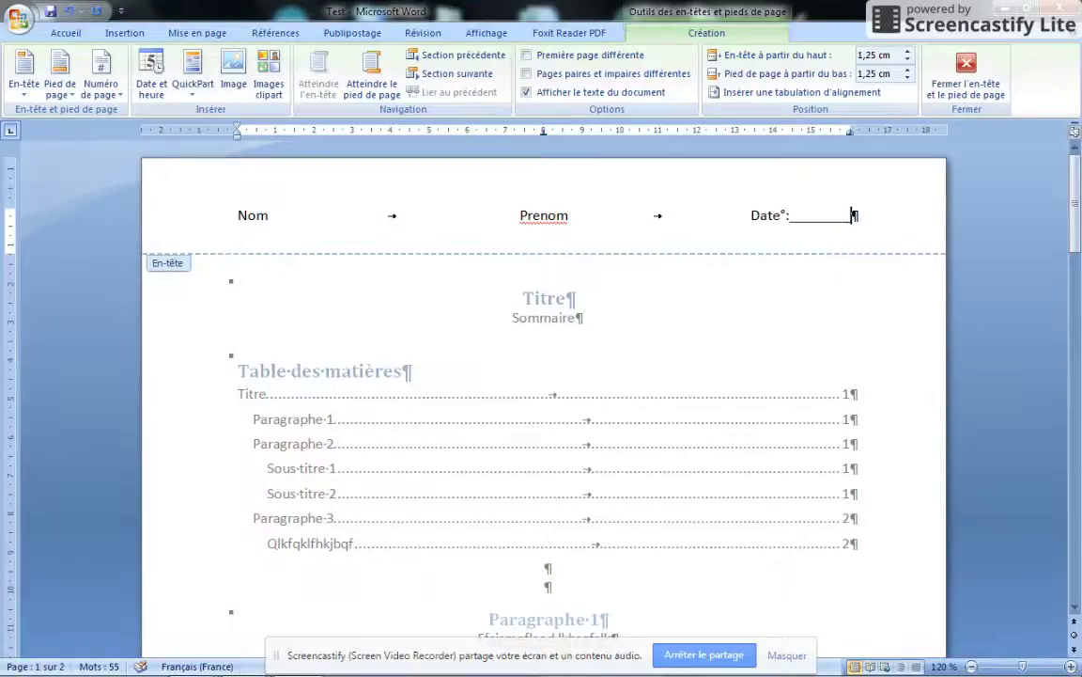
- Correct the header's middle entry to "Prénom" using the spelling suggestion and close header editing
right_click(540, 216)
left_click(695, 233)
left_click(958, 92)
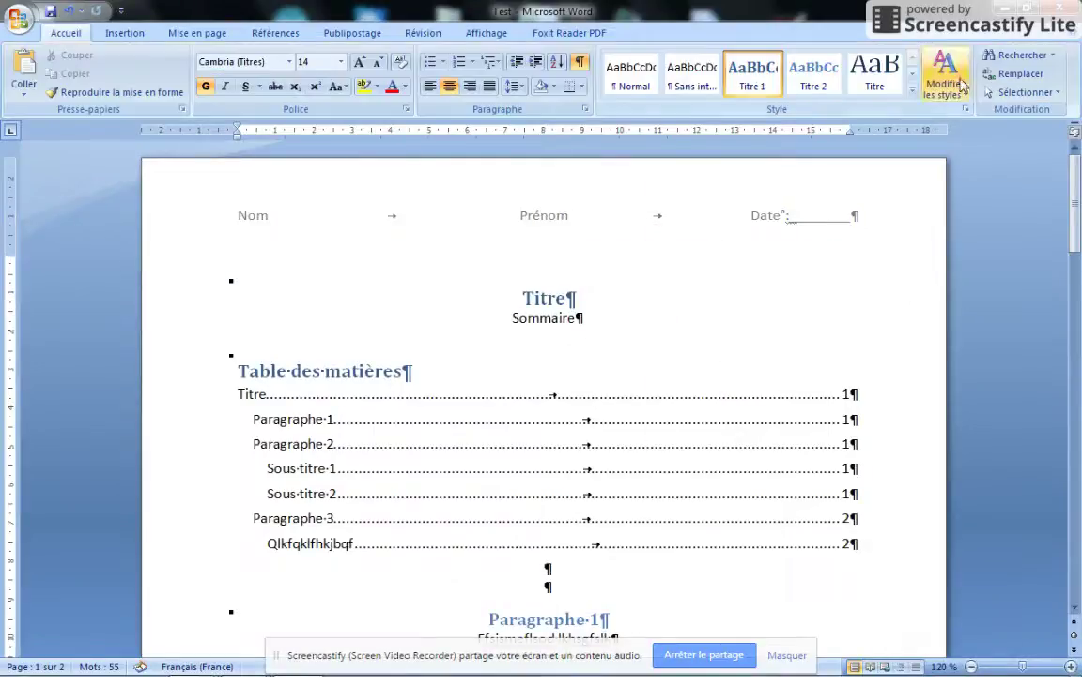
- Examine the header on both pages of the document and return to the beginning
scroll(368, 211, "down", 3)
left_click(404, 205)
scroll(403, 211, "down", 3)
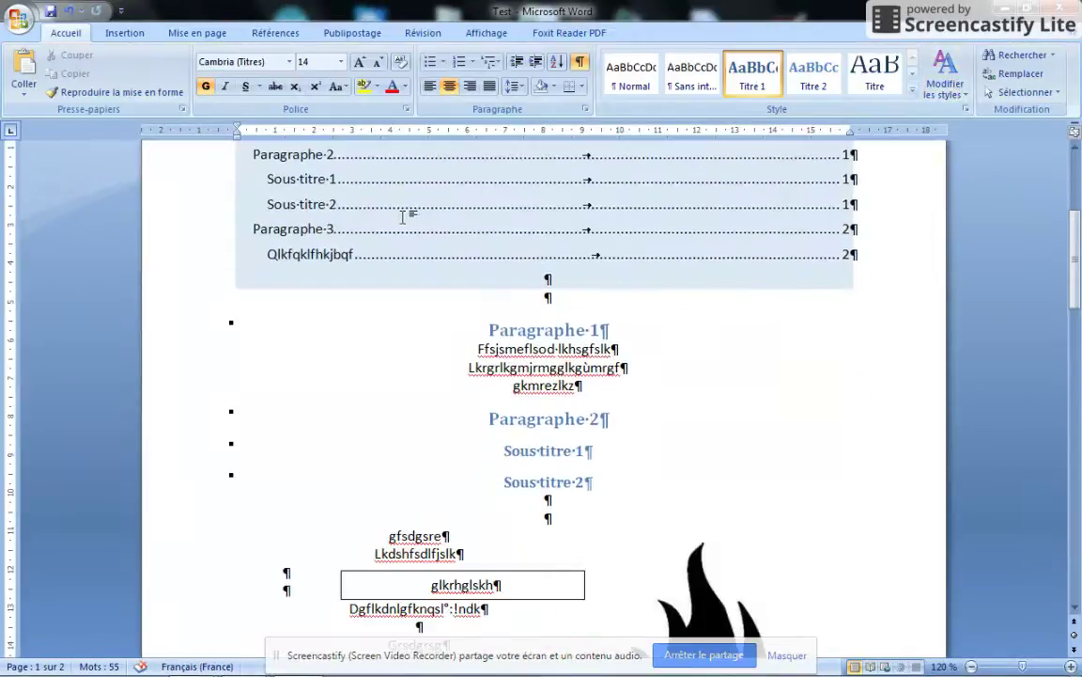
scroll(404, 220, "down", 14)
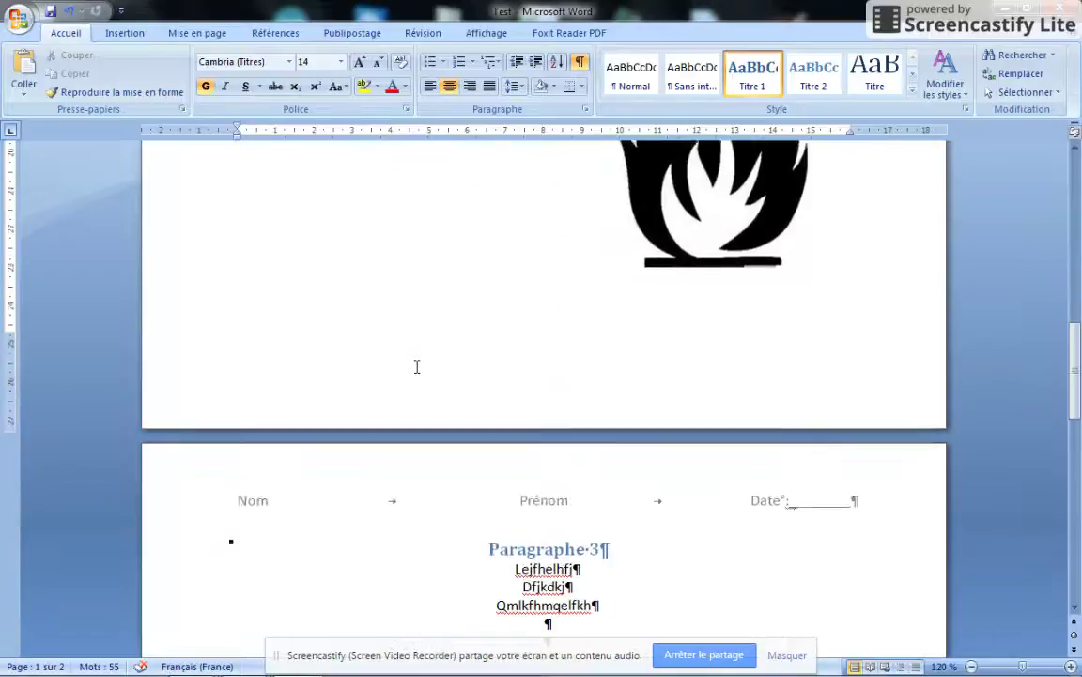
scroll(479, 449, "down", 6)
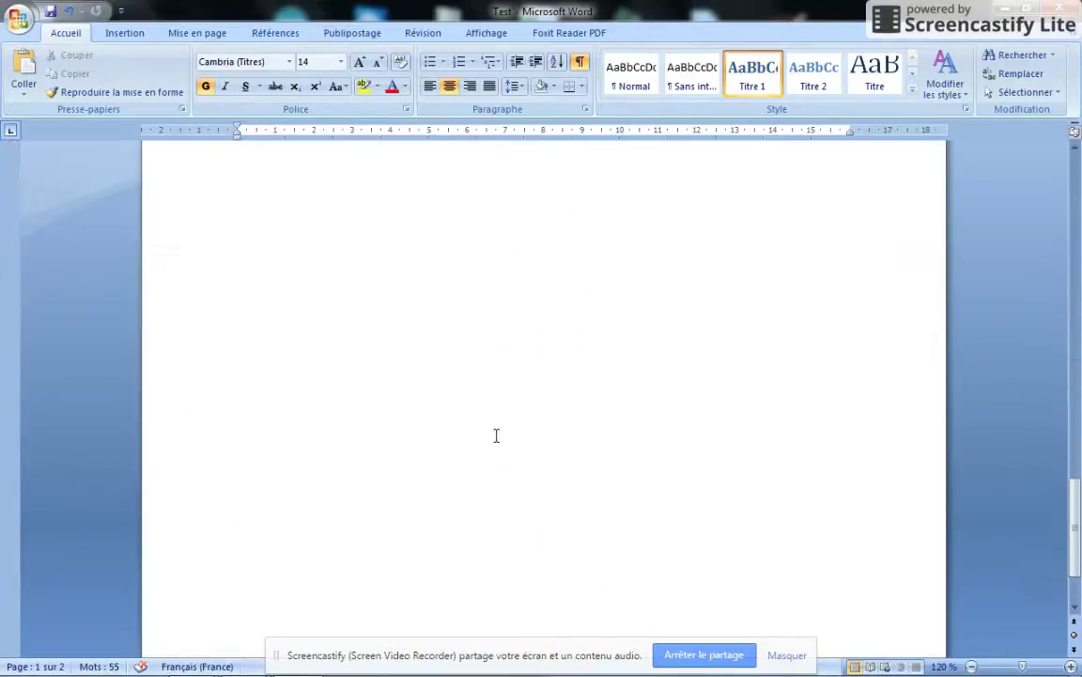
scroll(496, 435, "up", 20)
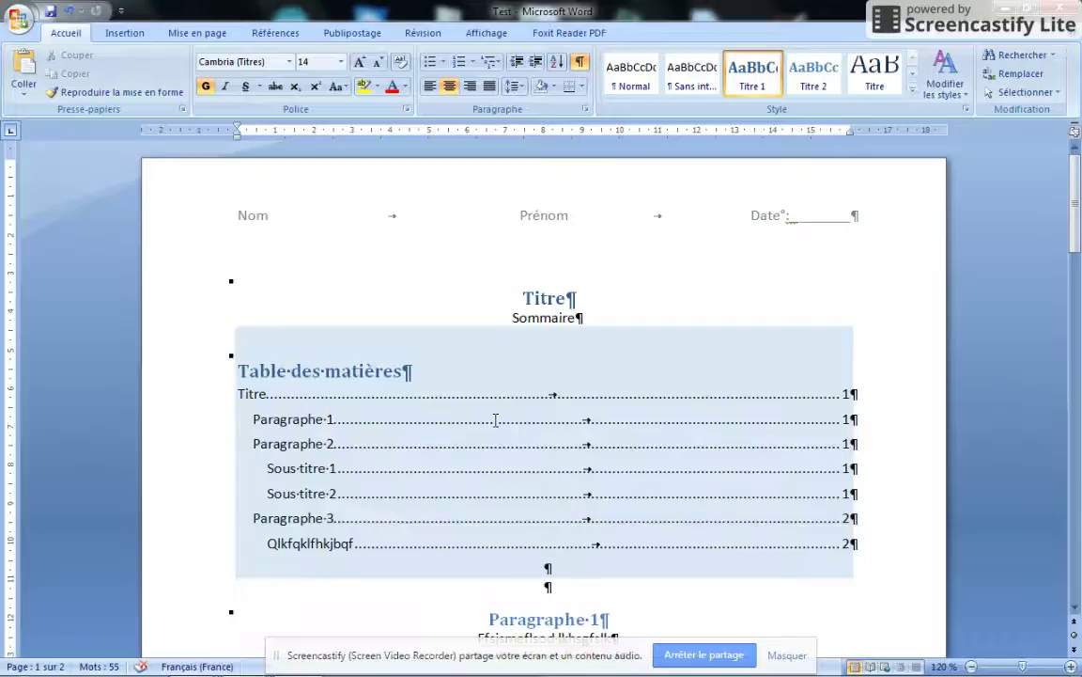
scroll(551, 386, "down", 1)
key("ctrl+Home")
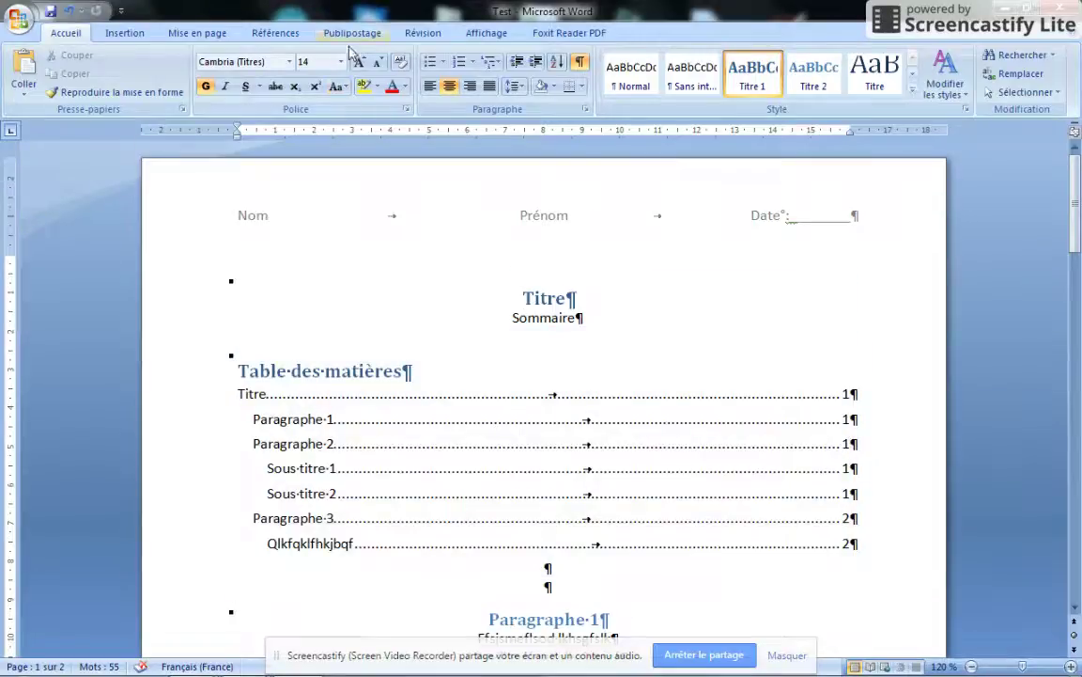
- Insert the predefined Alphabet footer with its text field and page number
left_click(124, 34)
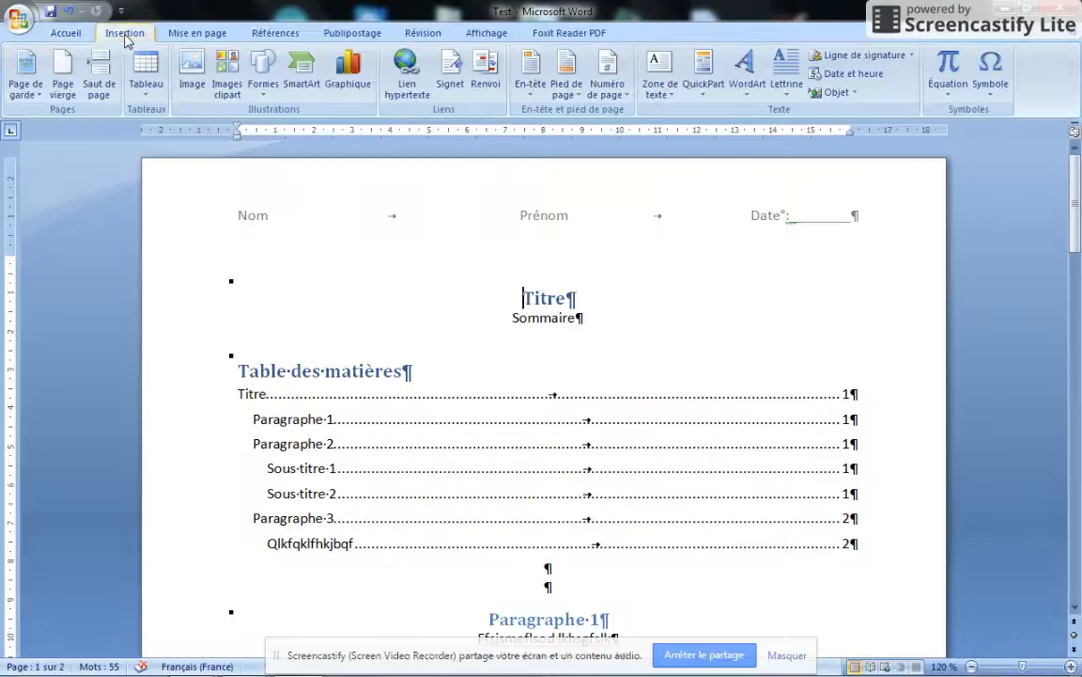
left_click(567, 89)
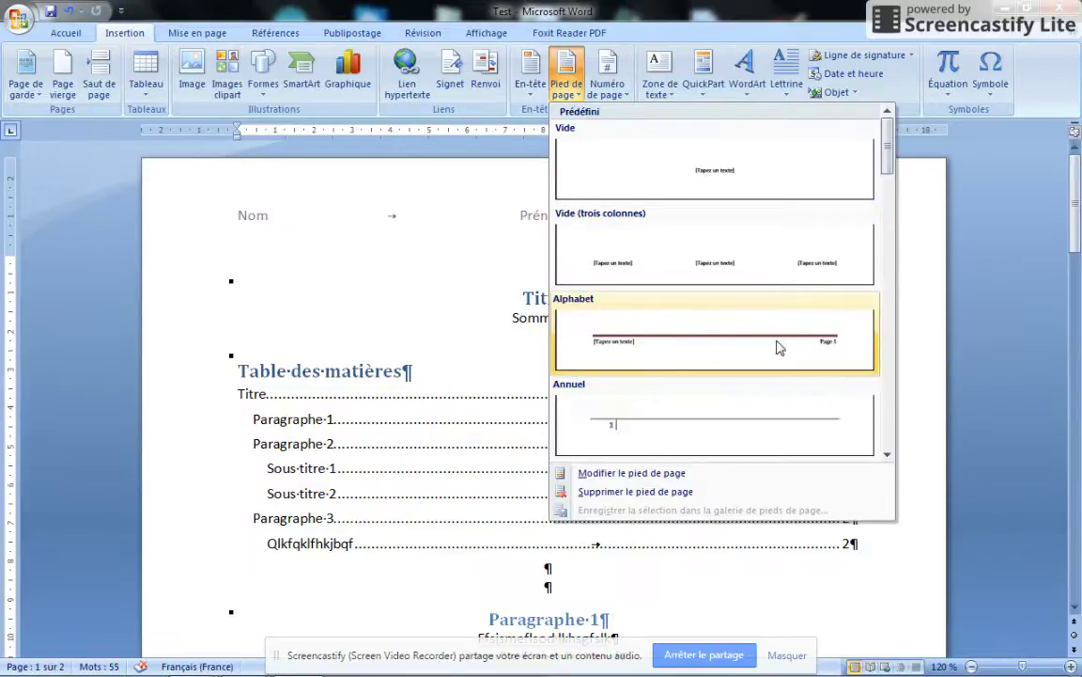
scroll(744, 282, "down", 3)
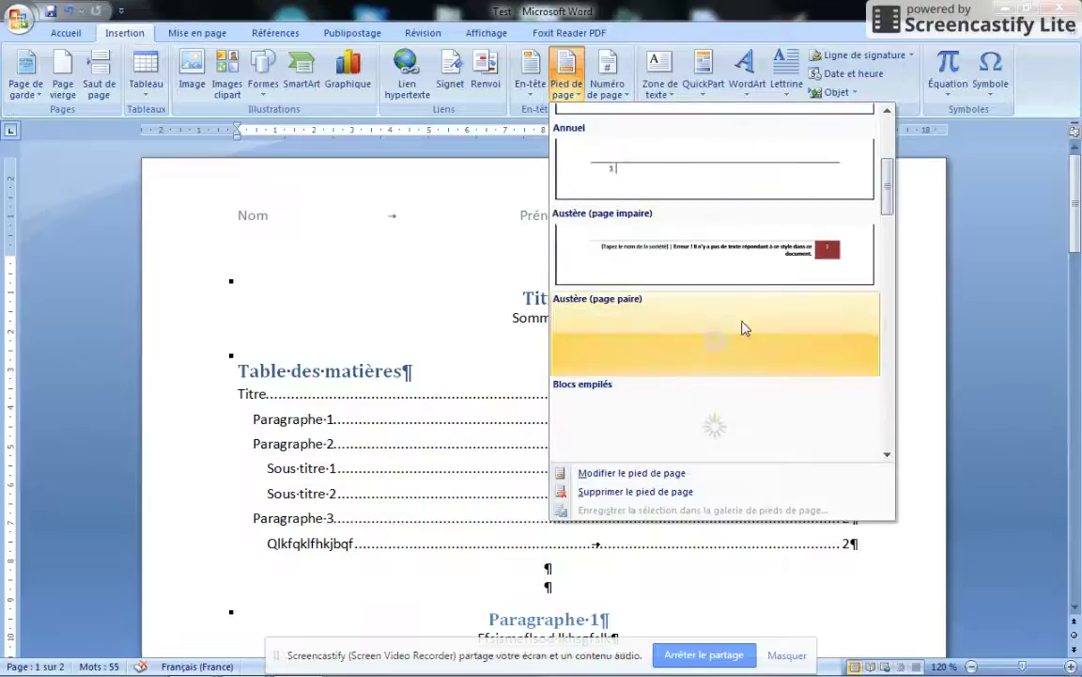
scroll(742, 324, "up", 3)
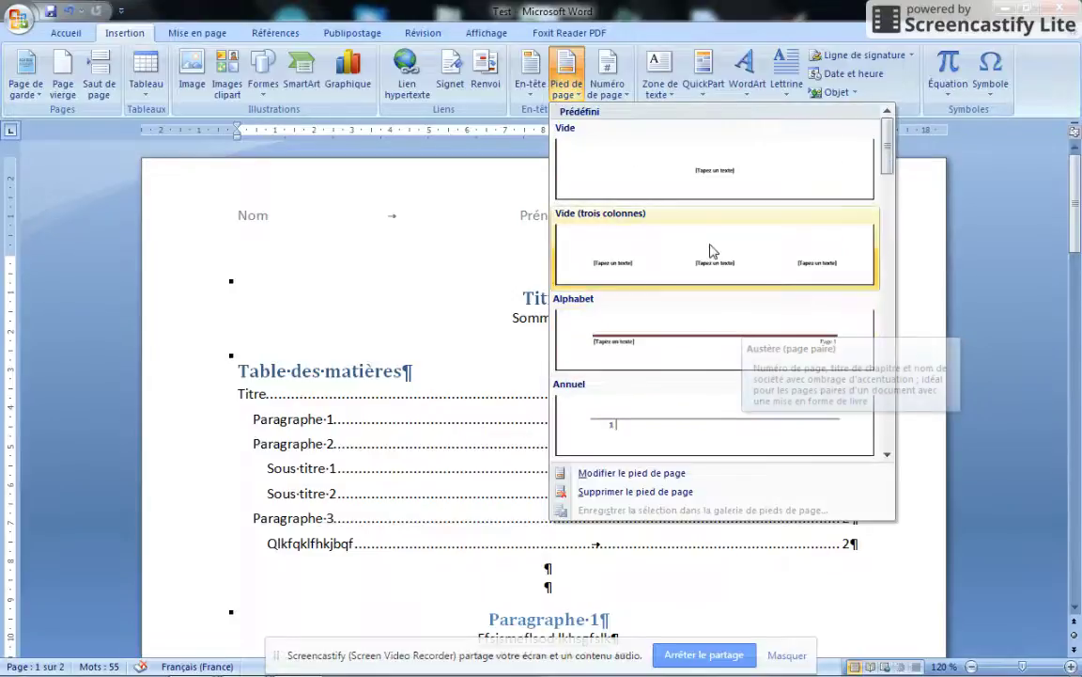
left_click(696, 343)
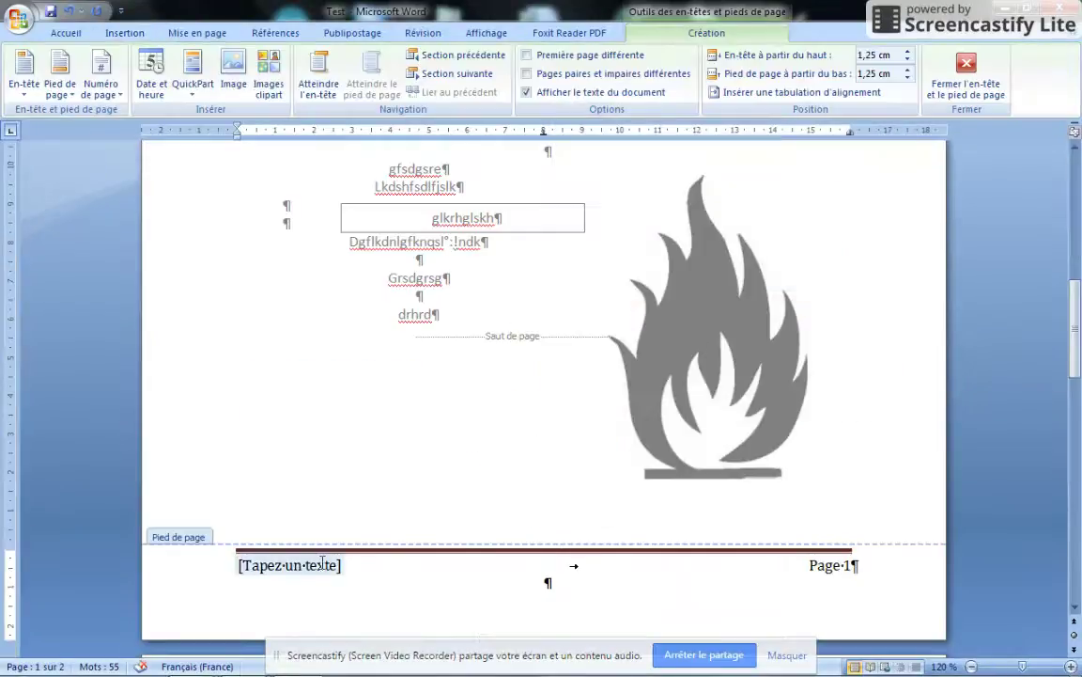
- Replace the footer's text placeholder with "Titre du document" and close footer editing
type("Titre du document")
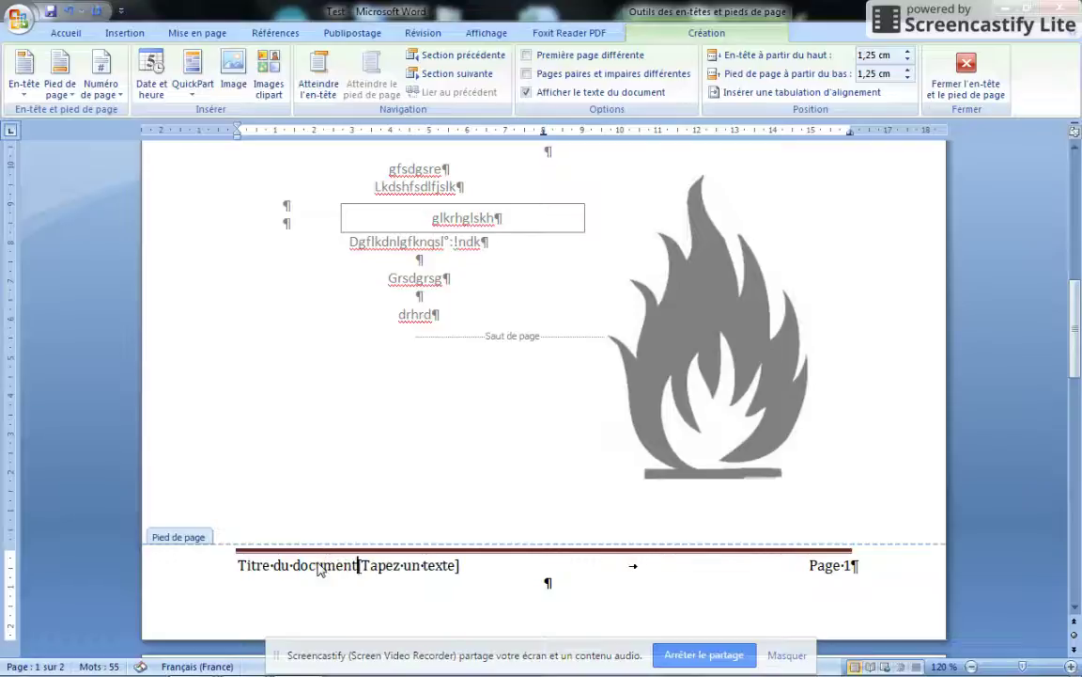
key("shift+End")
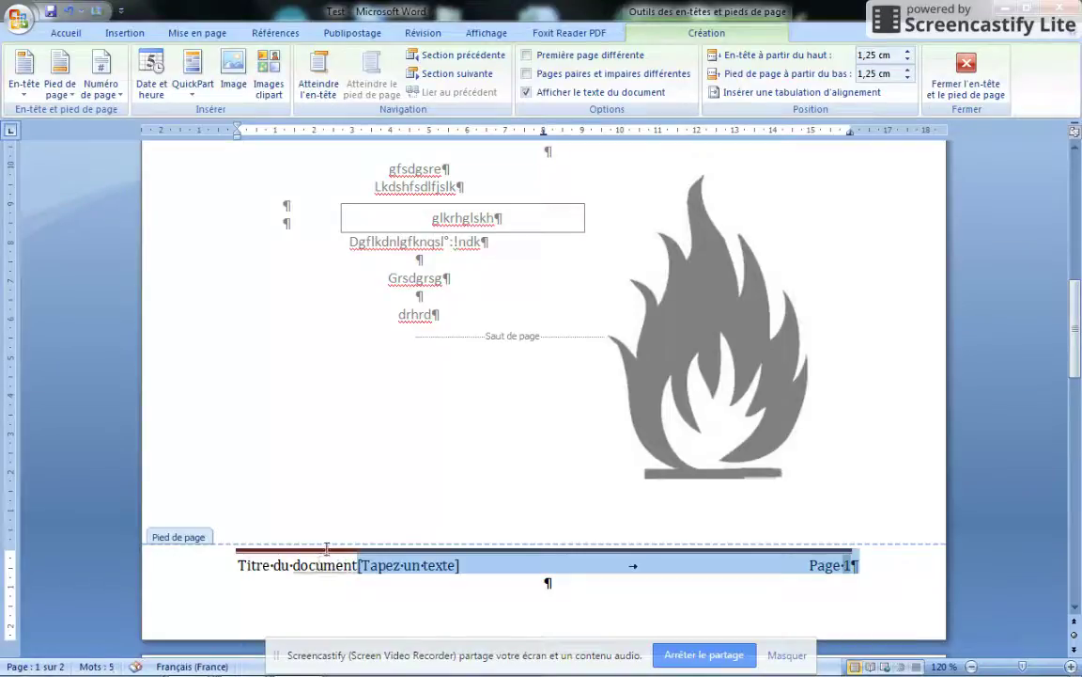
left_click(414, 567)
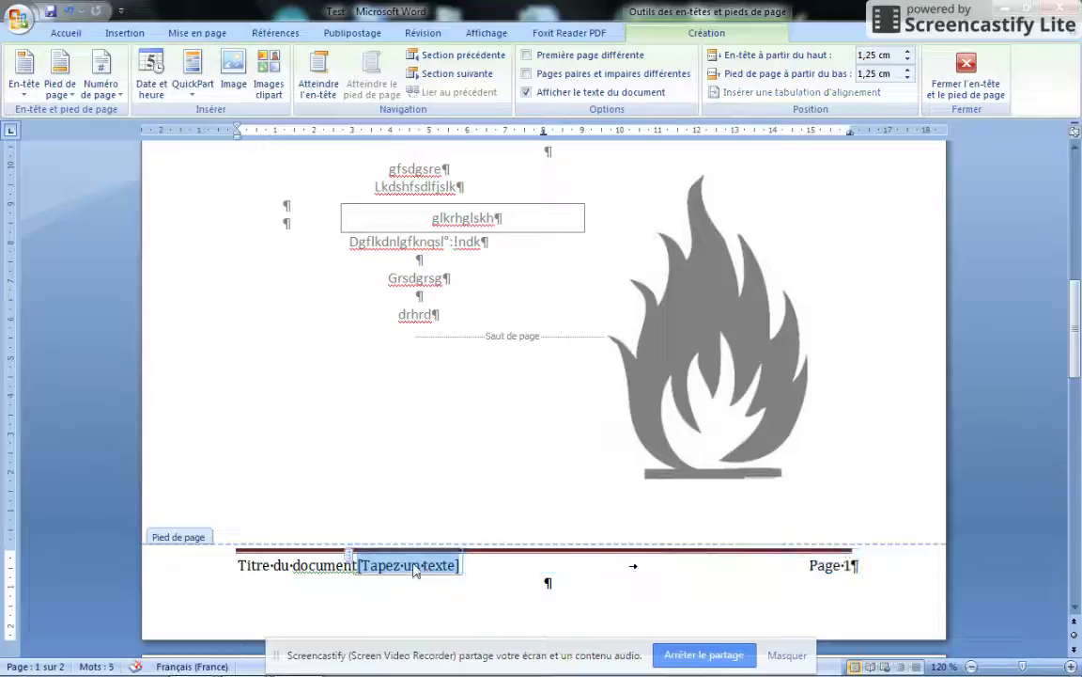
key("Delete")
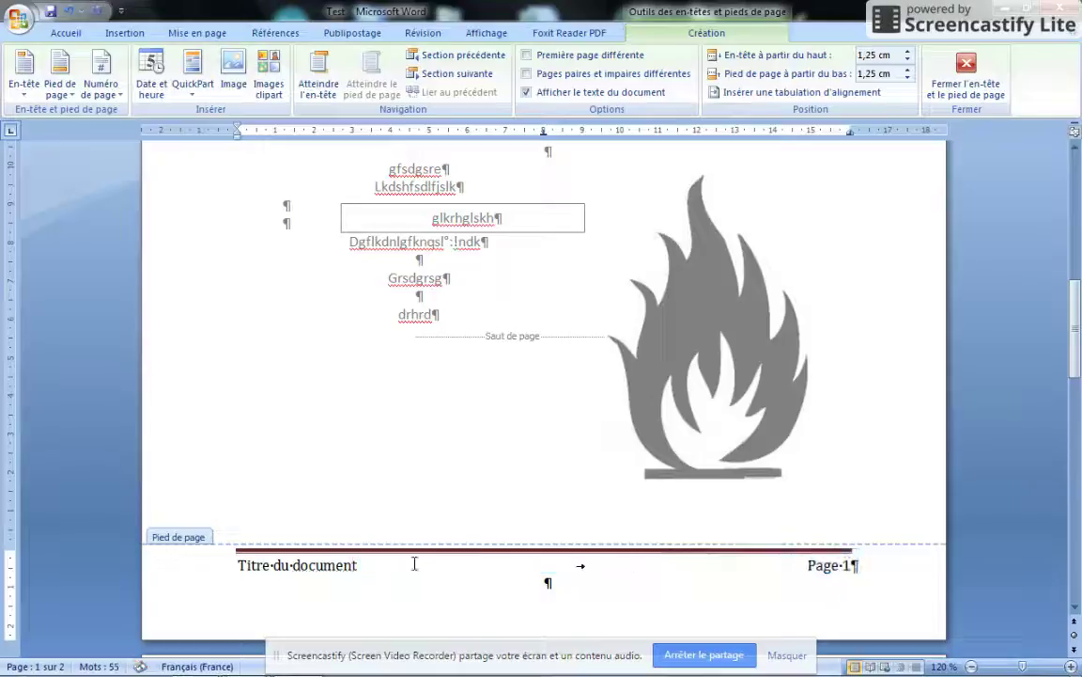
left_click(966, 89)
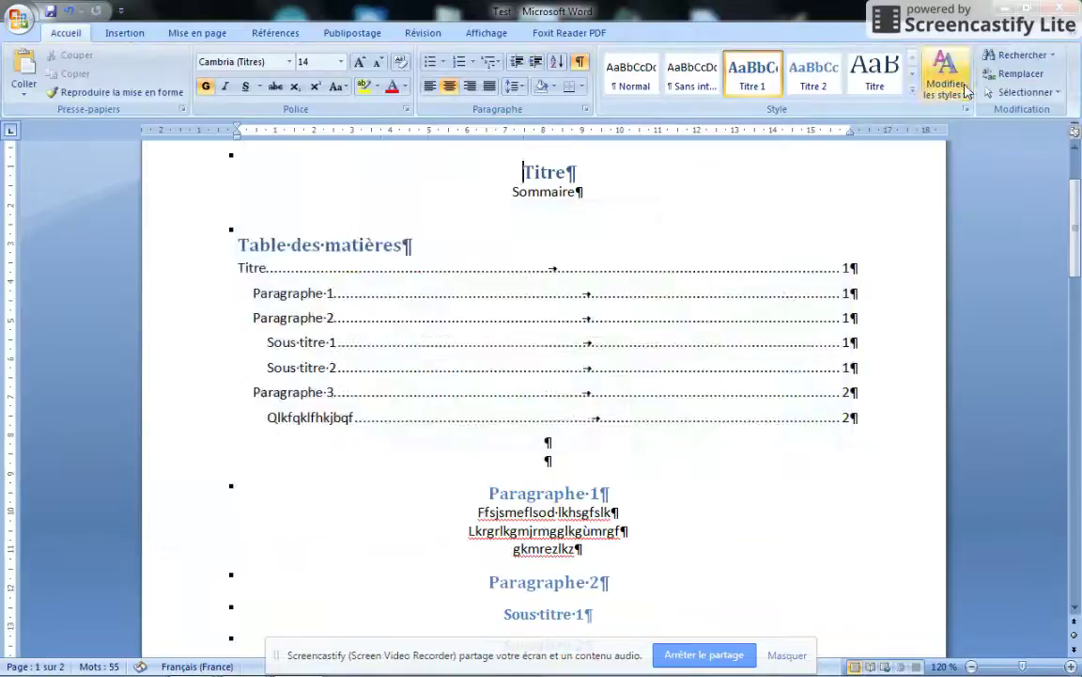
- Examine the header, footer text and page numbering across both pages of the document
scroll(592, 249, "up", 2)
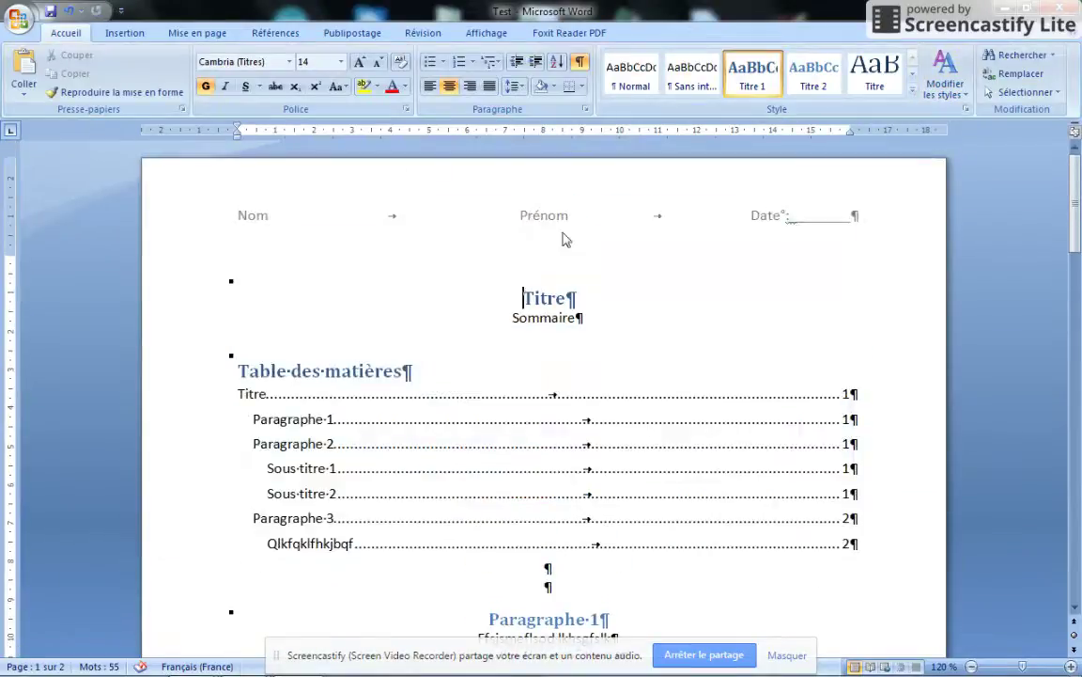
scroll(524, 227, "down", 3)
scroll(466, 346, "down", 10)
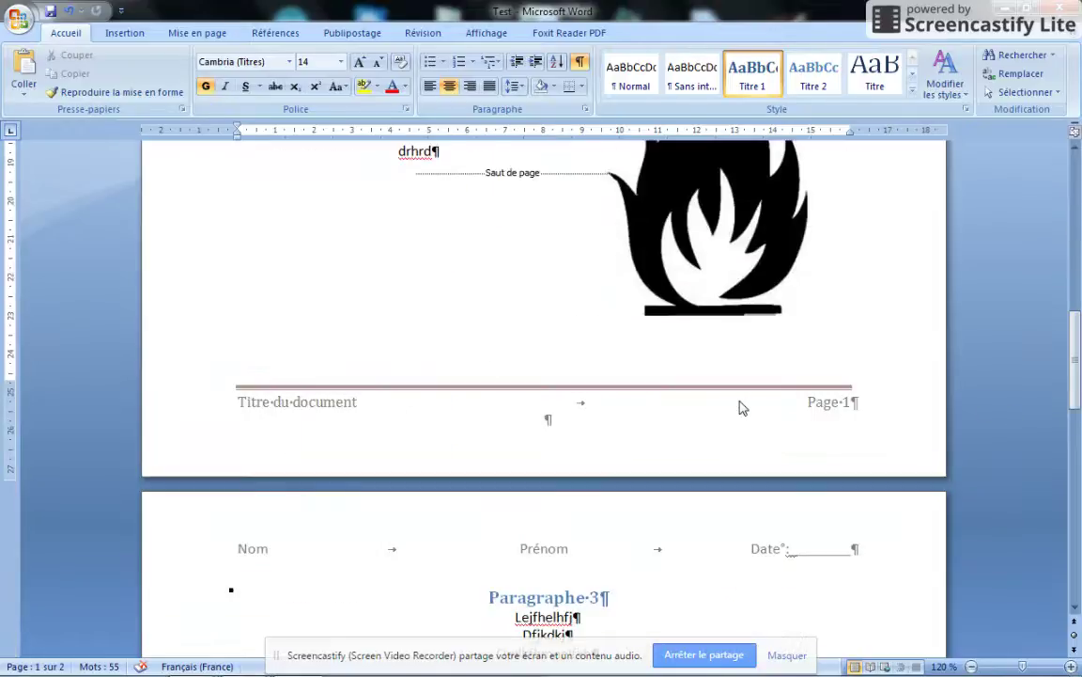
scroll(738, 404, "down", 12)
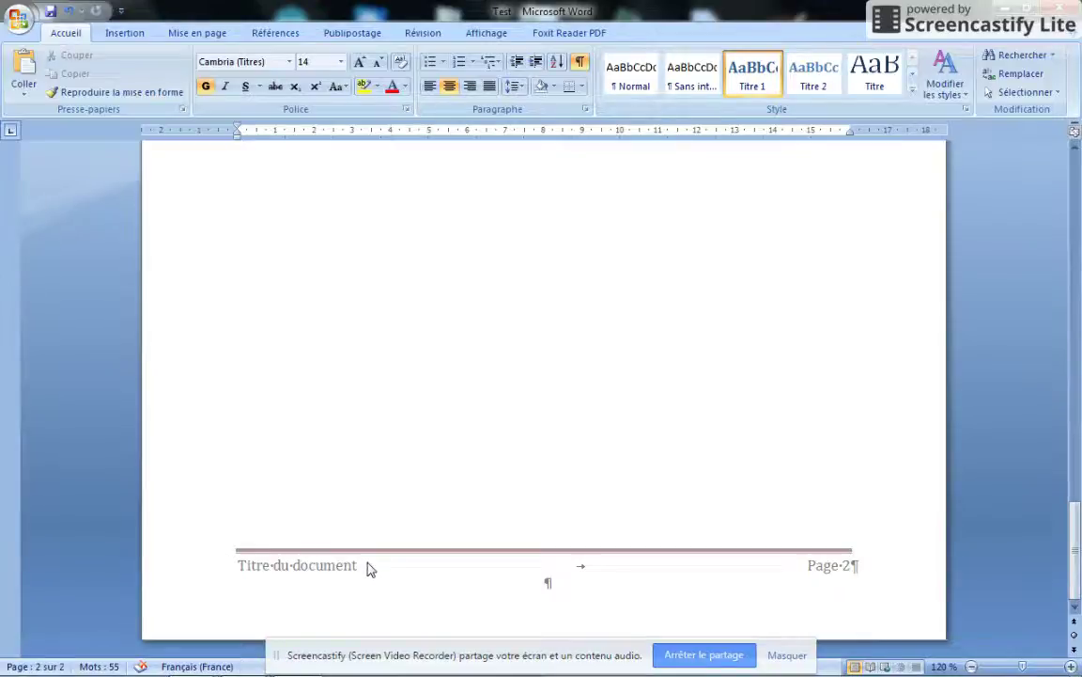
scroll(426, 516, "up", 15)
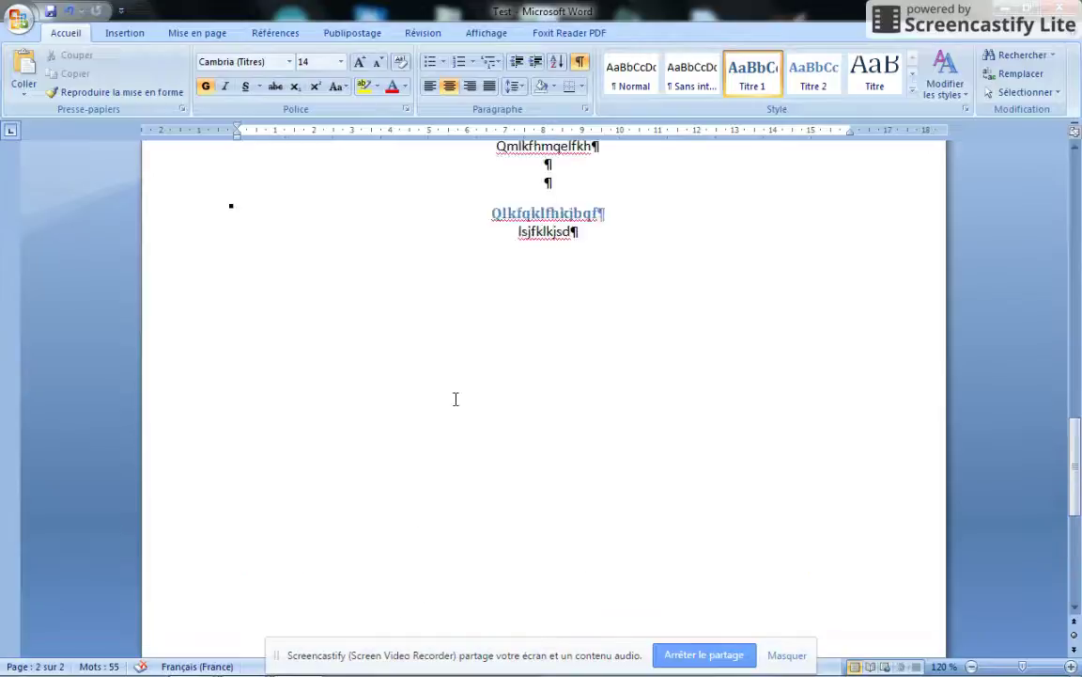
scroll(533, 342, "up", 6)
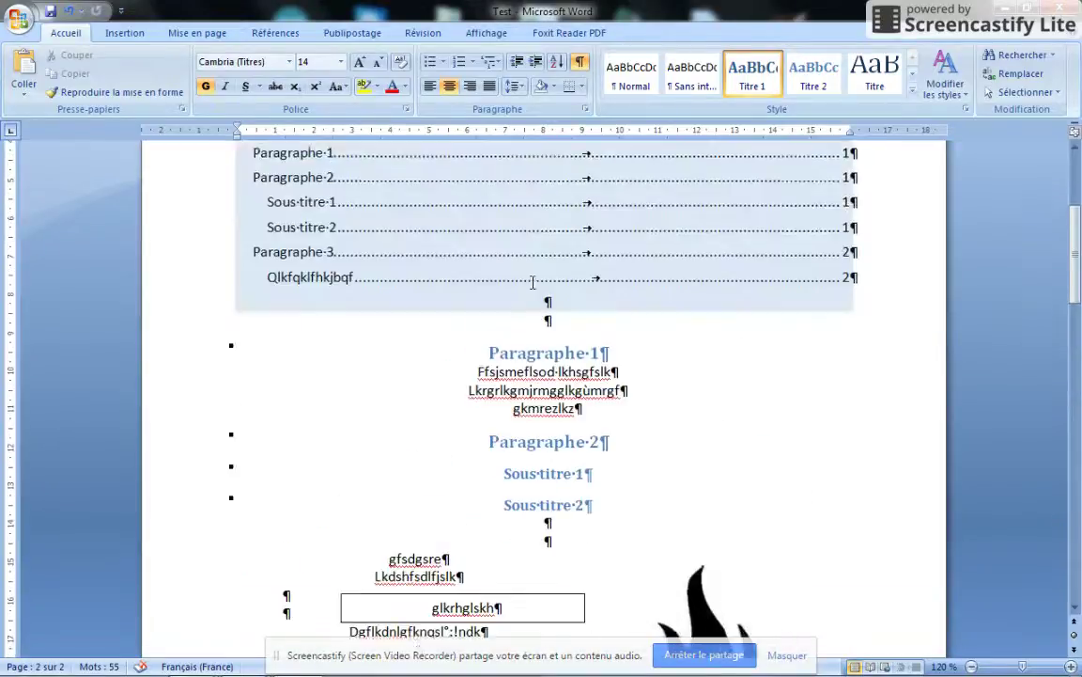
scroll(542, 233, "down", 6)
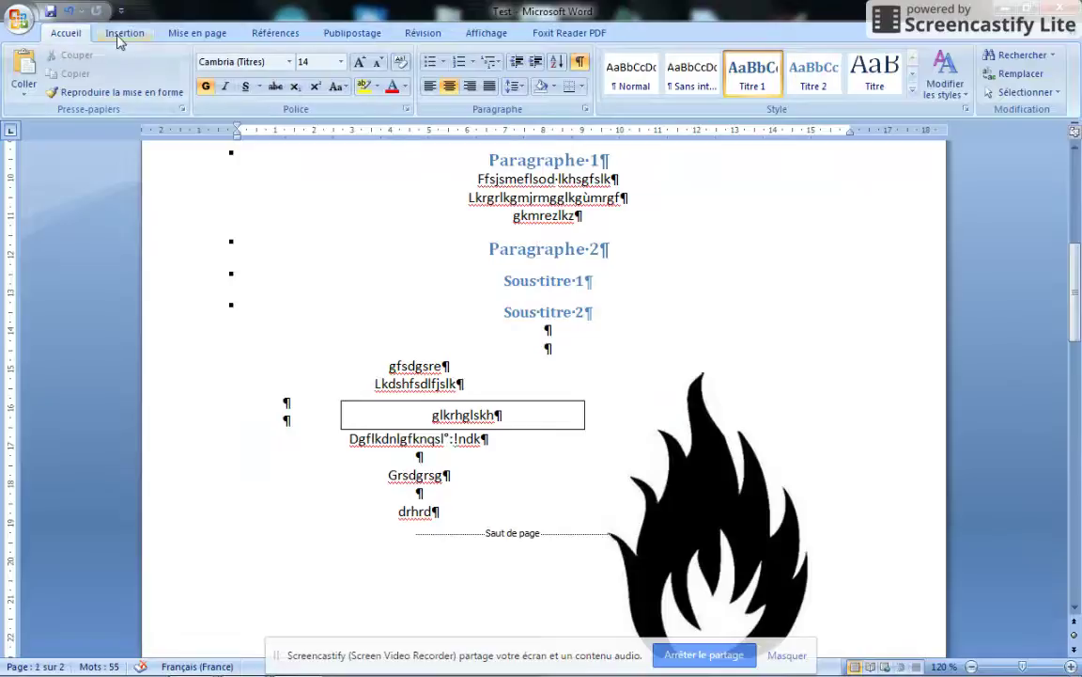
scroll(442, 349, "down", 6)
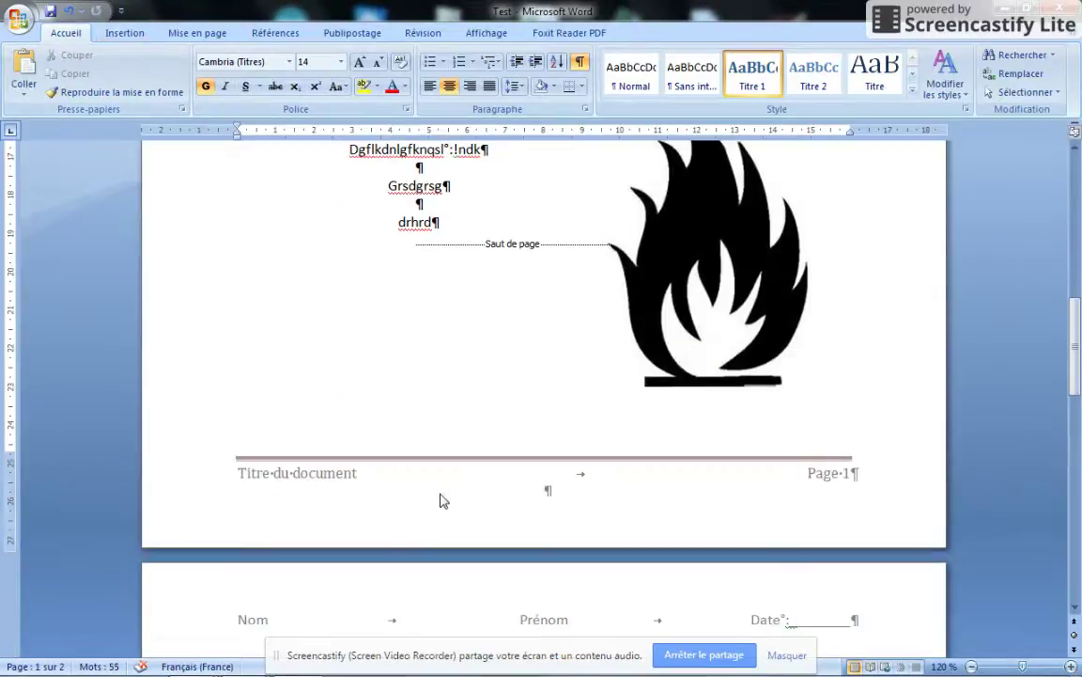
left_click(114, 34)
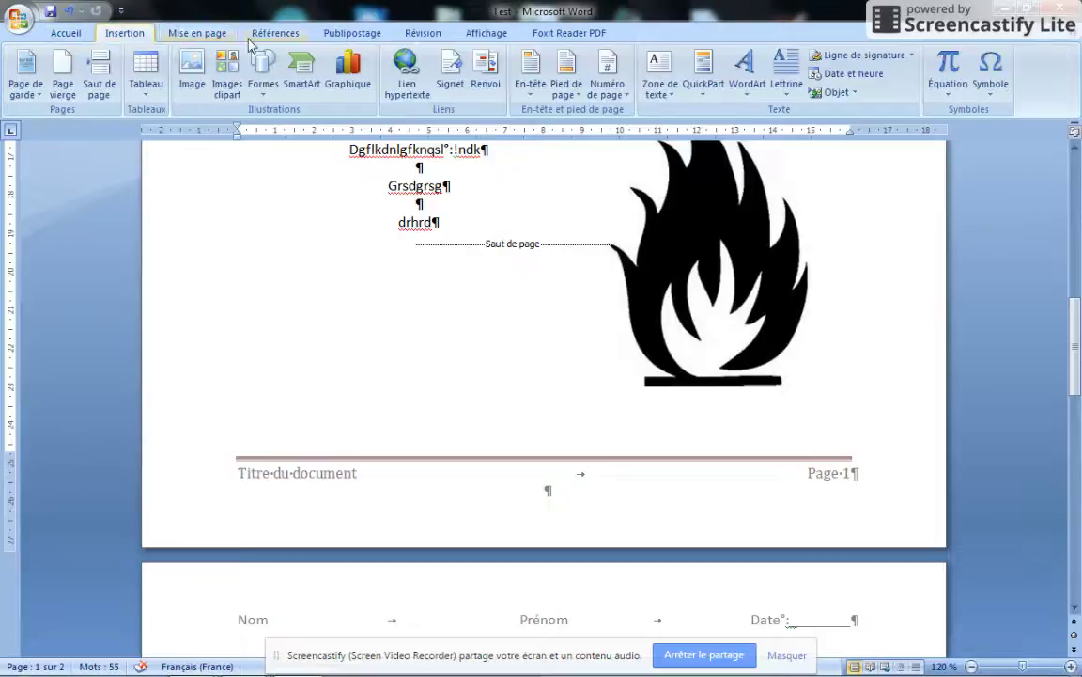
left_click(567, 89)
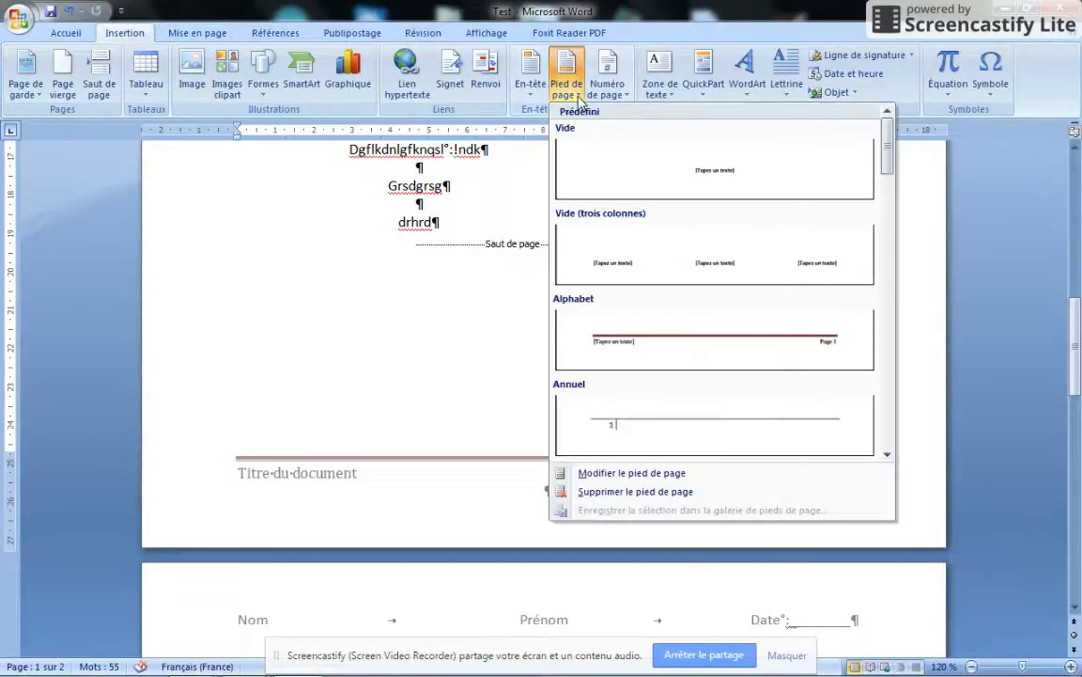
left_click(602, 474)
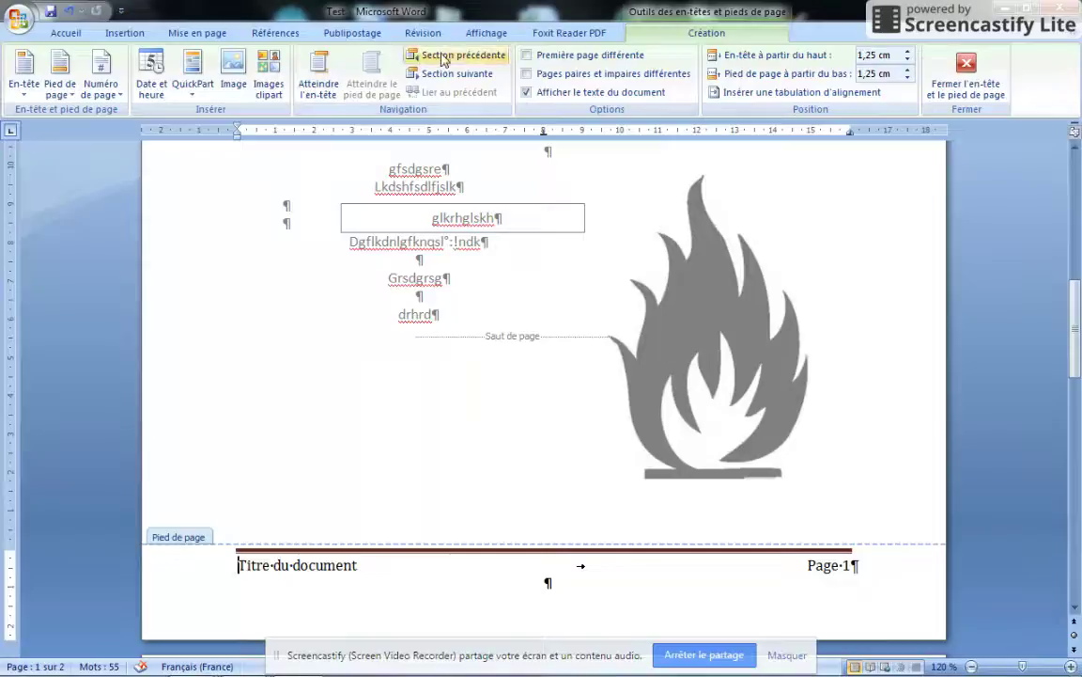
left_click(996, 90)
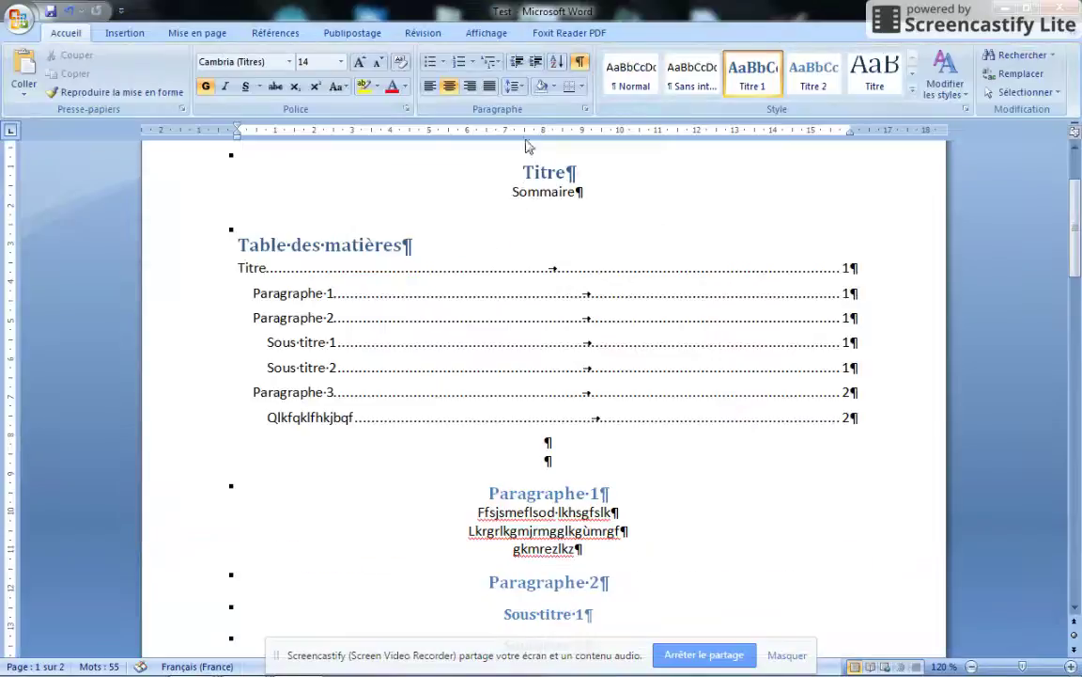
- Browse the predefined footer designs available for the document
left_click(191, 33)
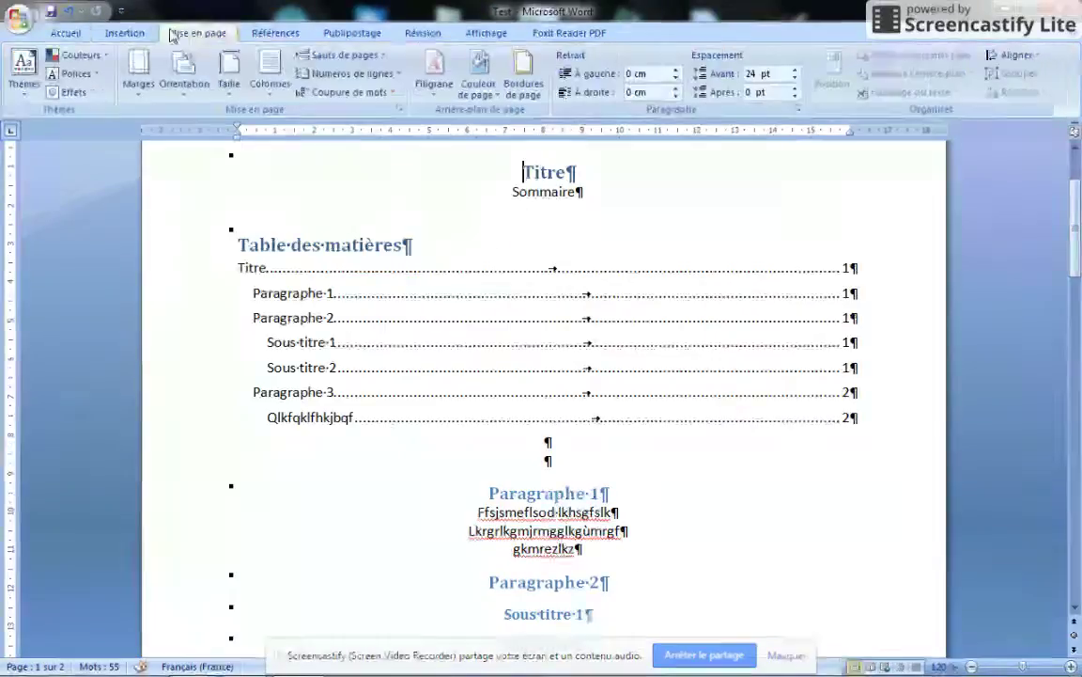
left_click(143, 34)
left_click(673, 91)
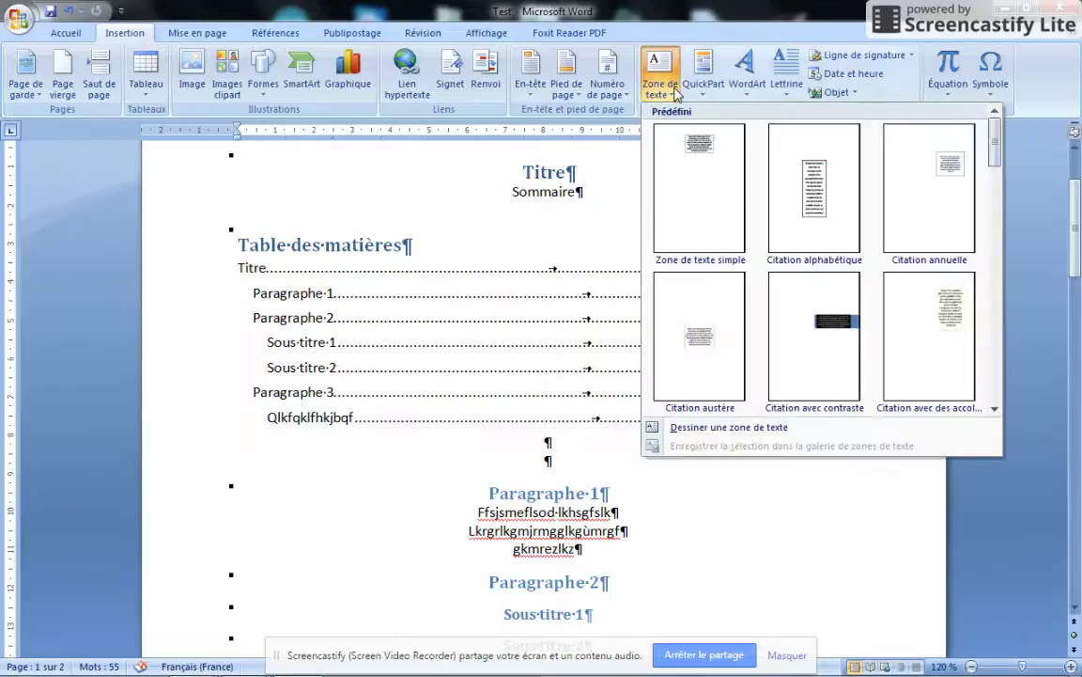
left_click(567, 85)
scroll(704, 226, "down", 5)
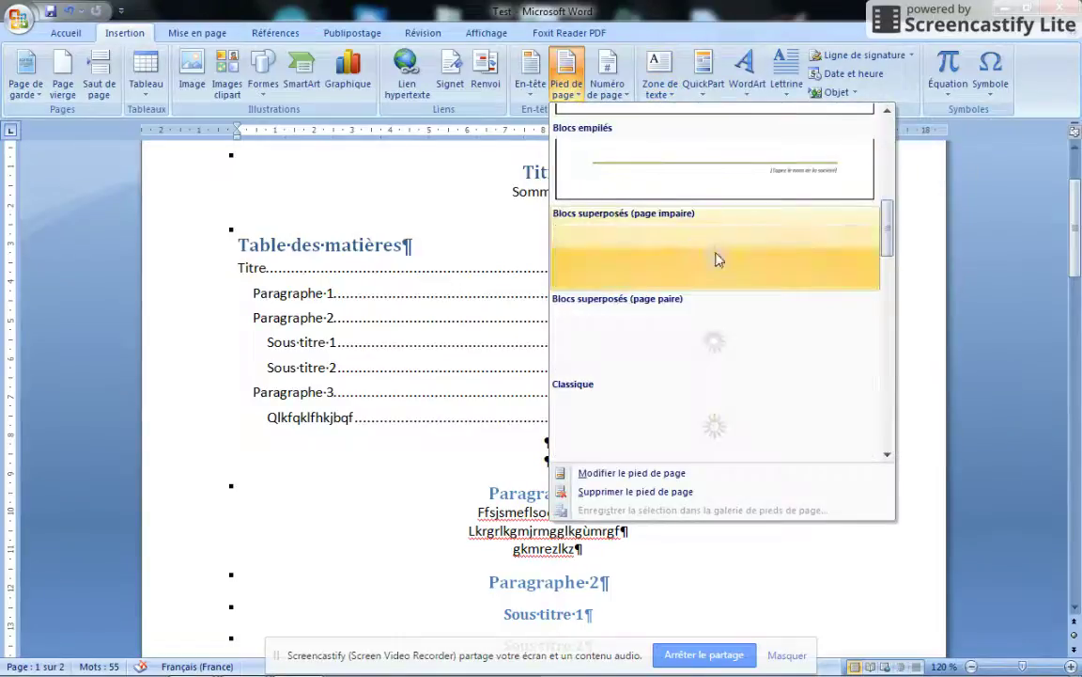
scroll(689, 349, "down", 3)
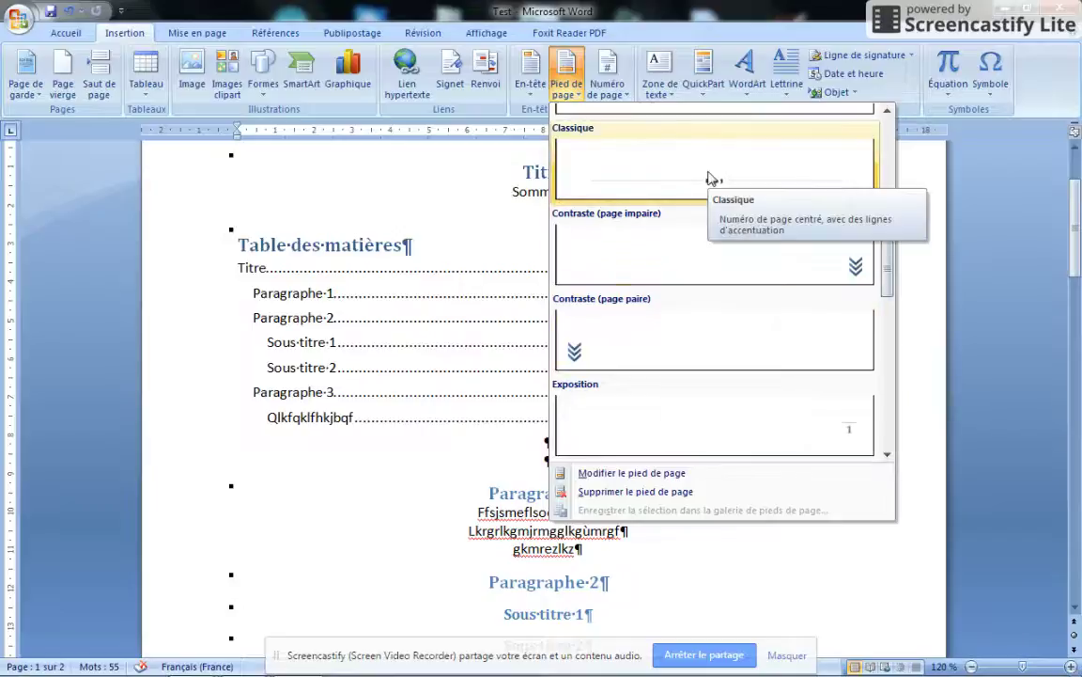
scroll(709, 300, "up", 8)
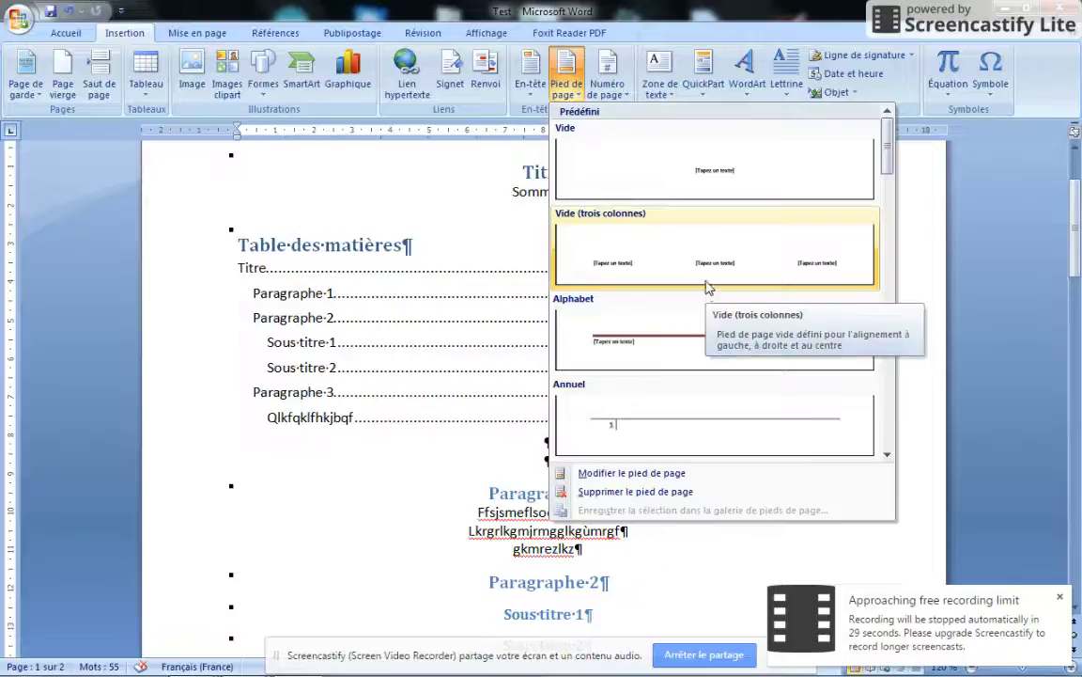
left_click(568, 97)
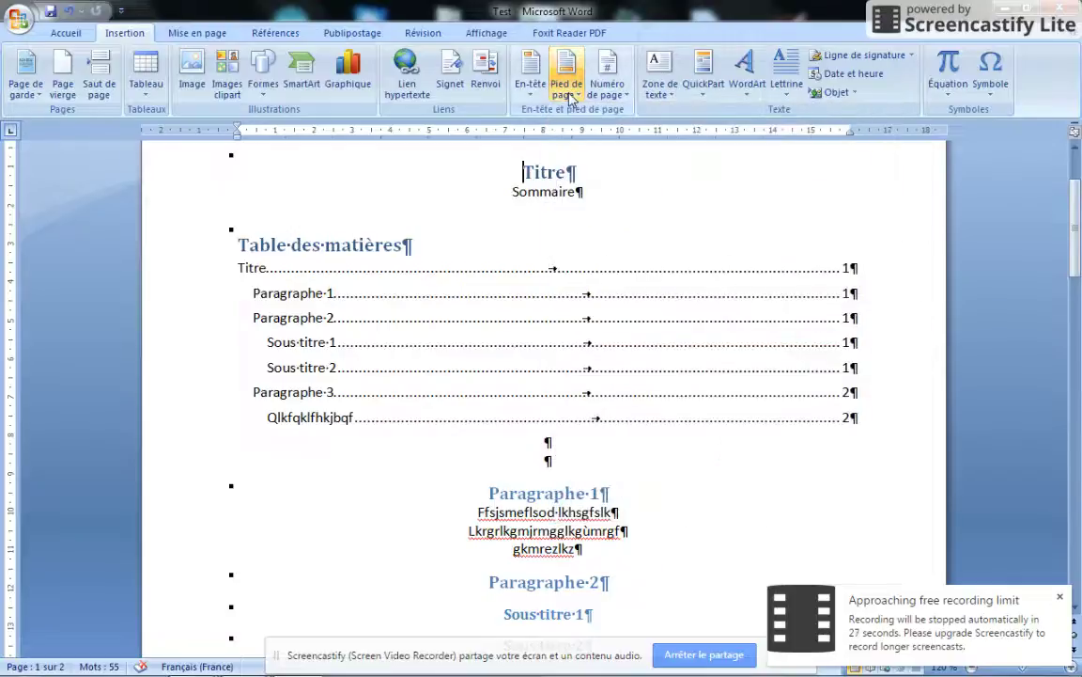
- Reopen the existing footer for editing and add a slash "/" directly after the page number
left_click(568, 97)
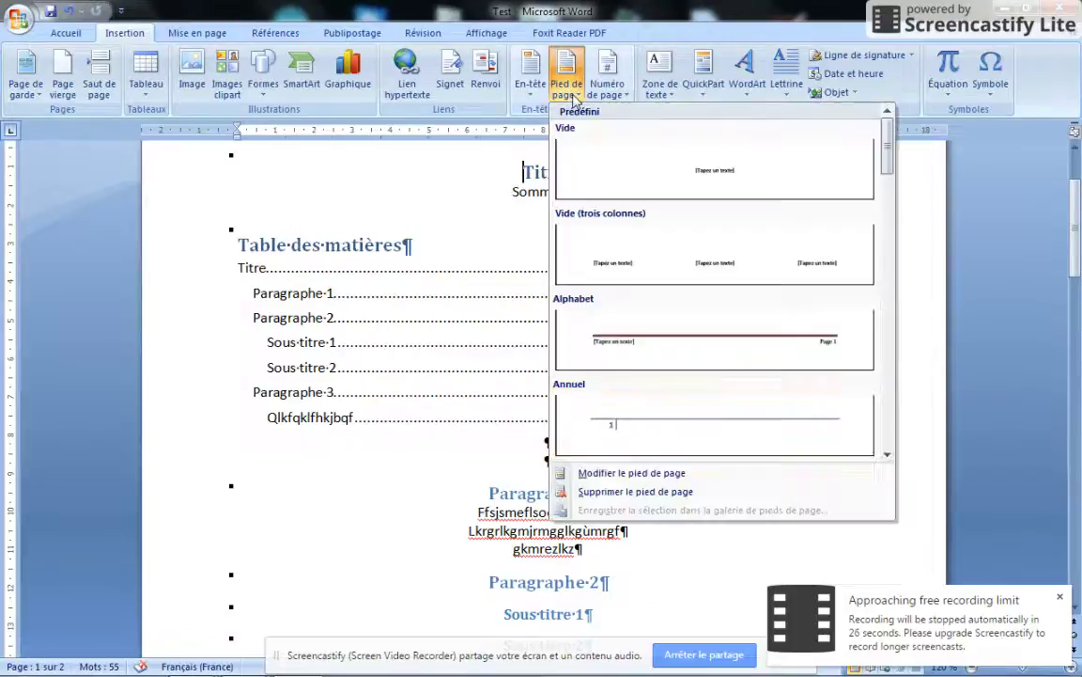
left_click(594, 472)
scroll(583, 330, "down", 2)
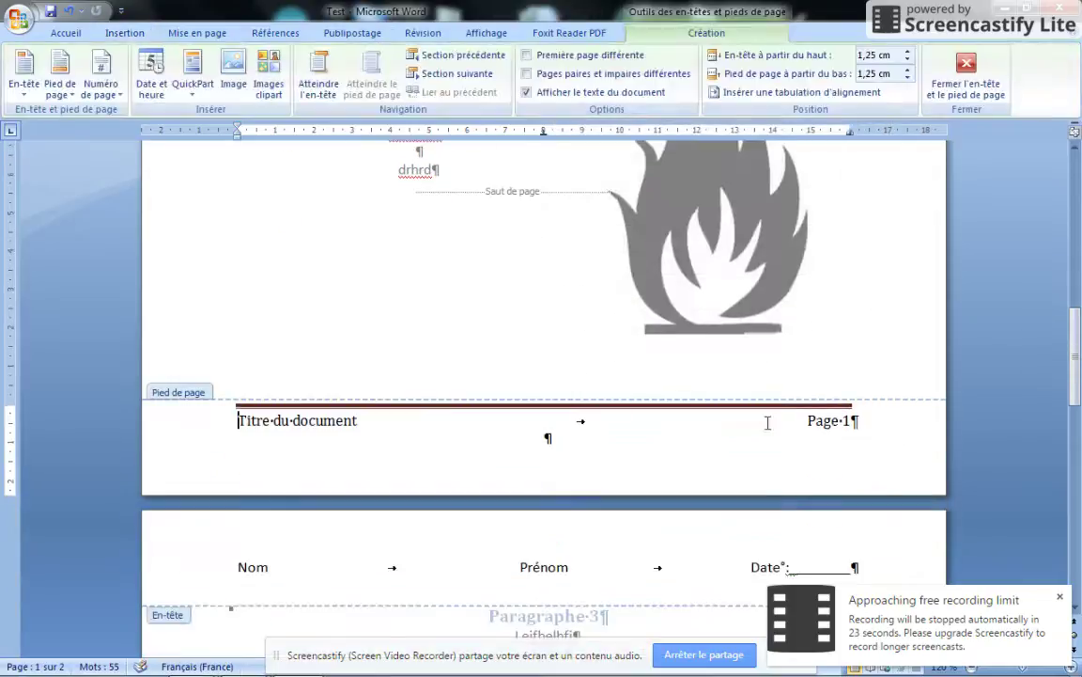
type("/")
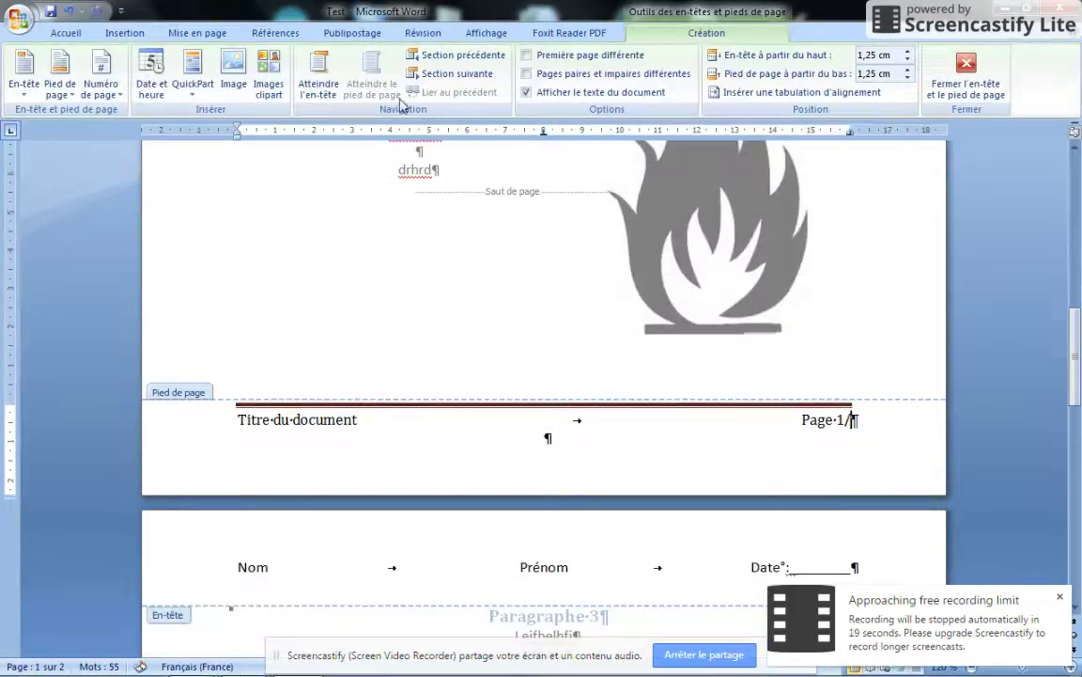
- Insert a NumPages field without special formatting after the slash in the footer, and close footer editing
left_click(194, 95)
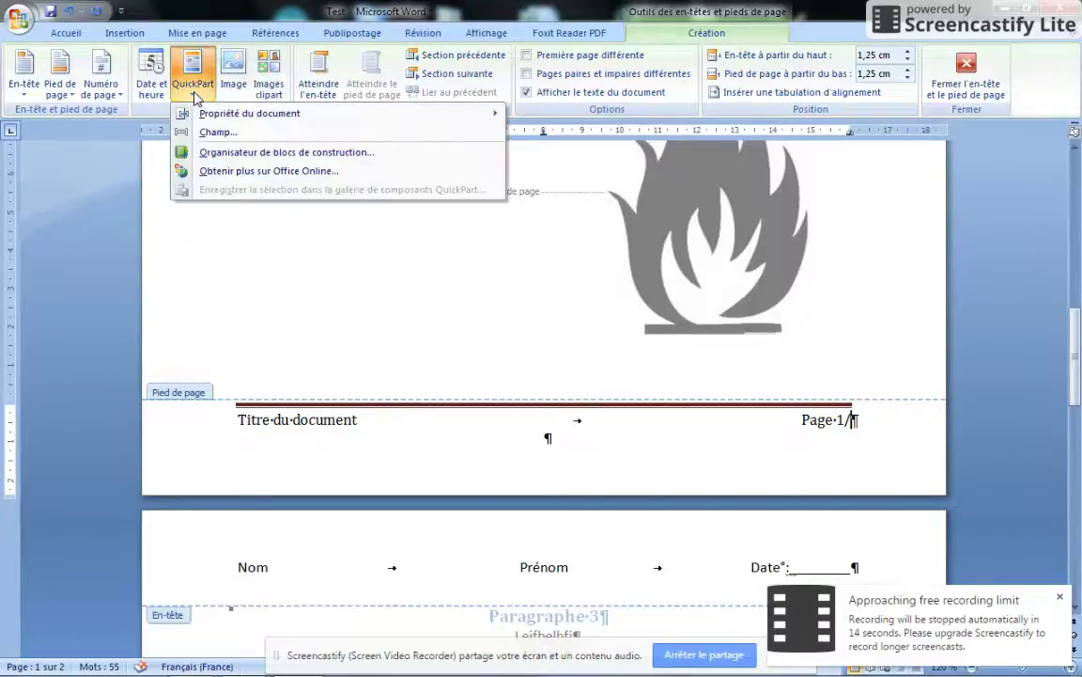
left_click(202, 138)
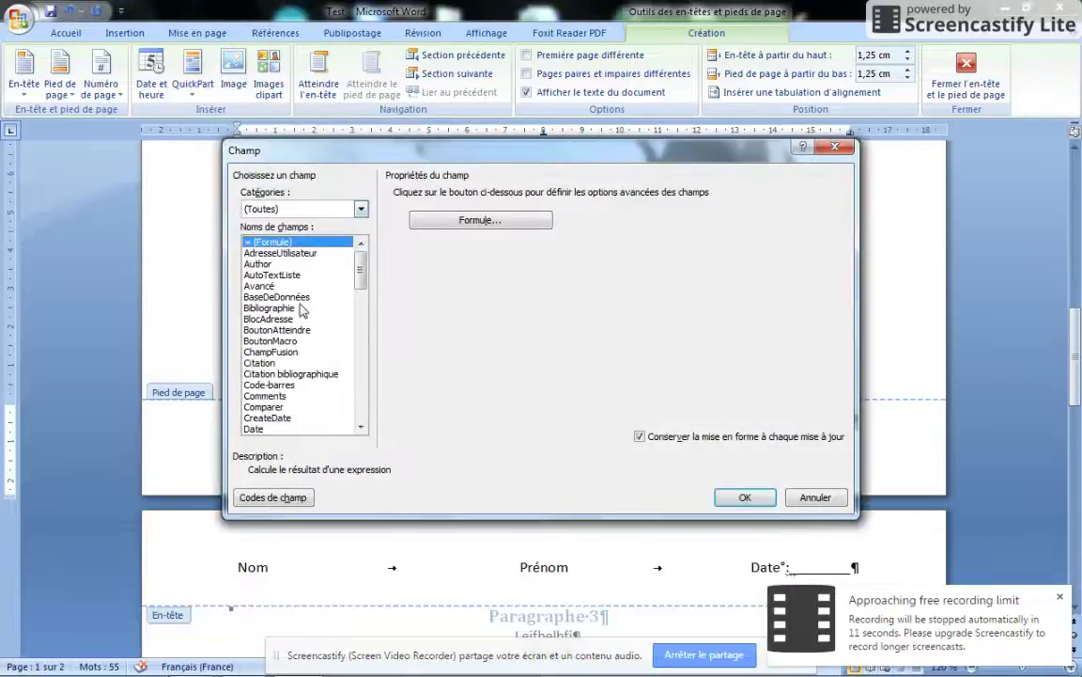
key("n")
scroll(276, 321, "down", 2)
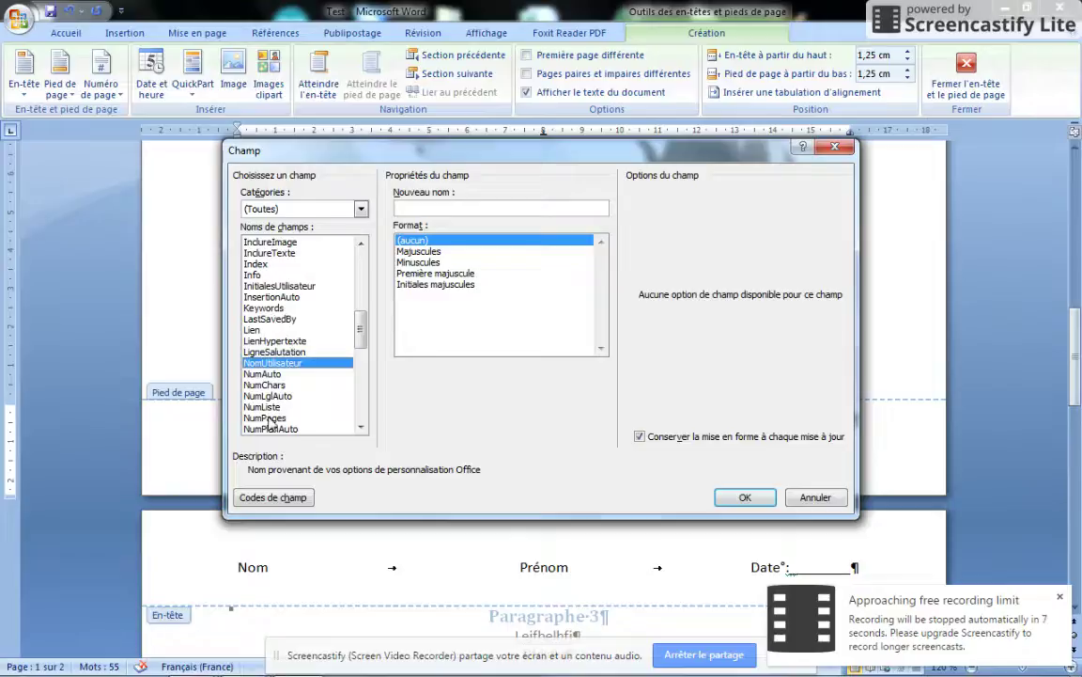
left_click(269, 418)
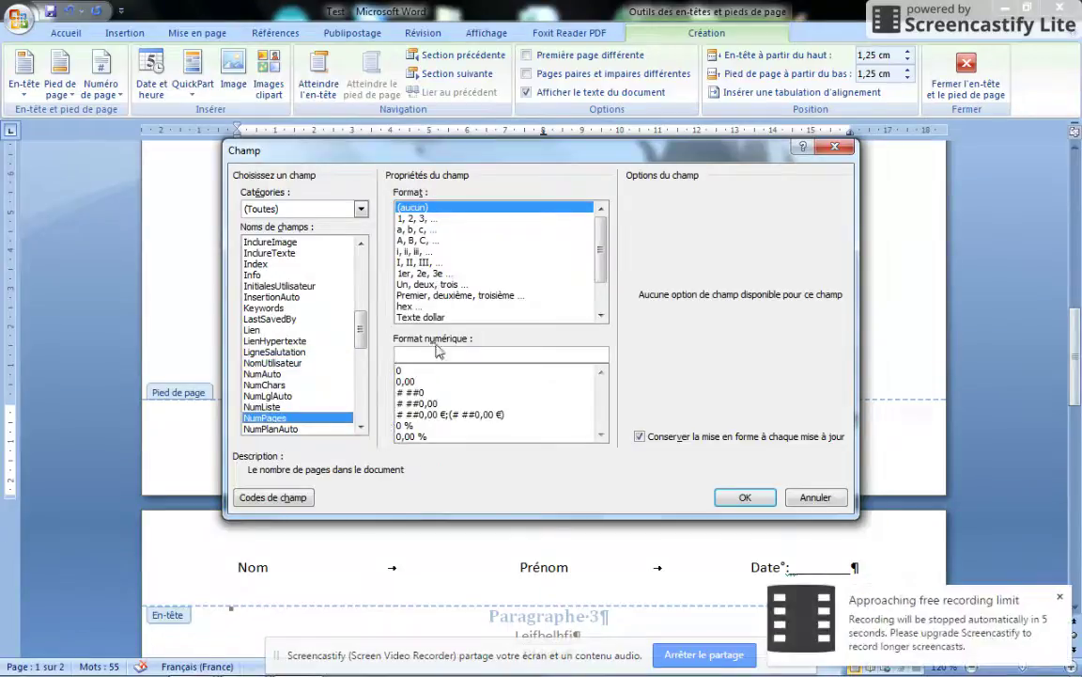
left_click(746, 498)
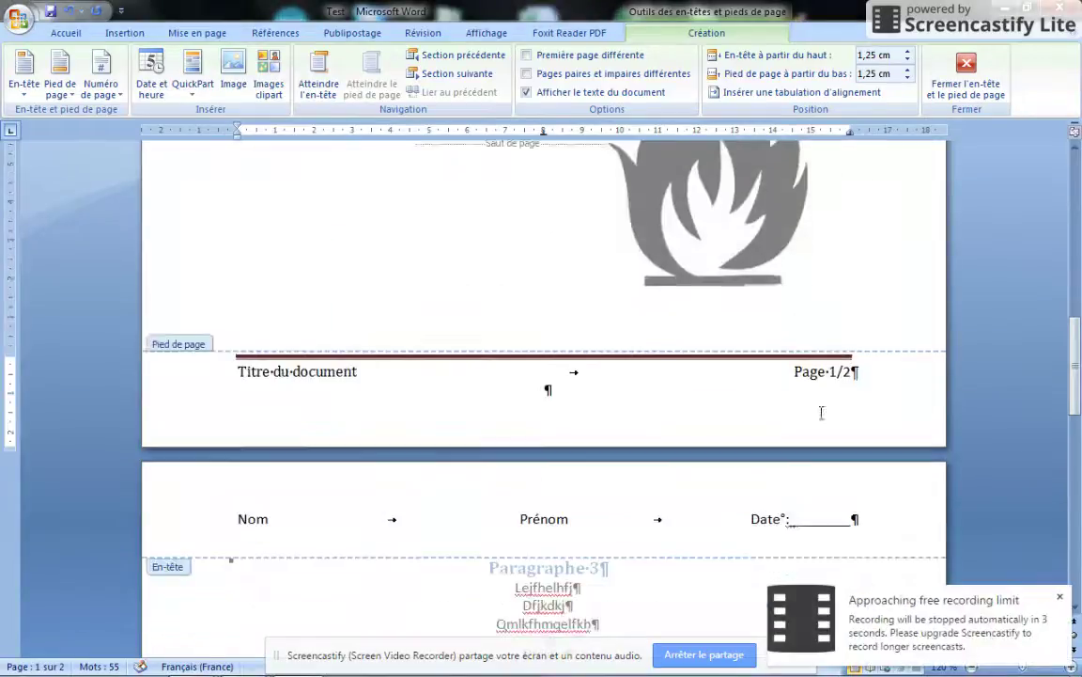
left_click(966, 77)
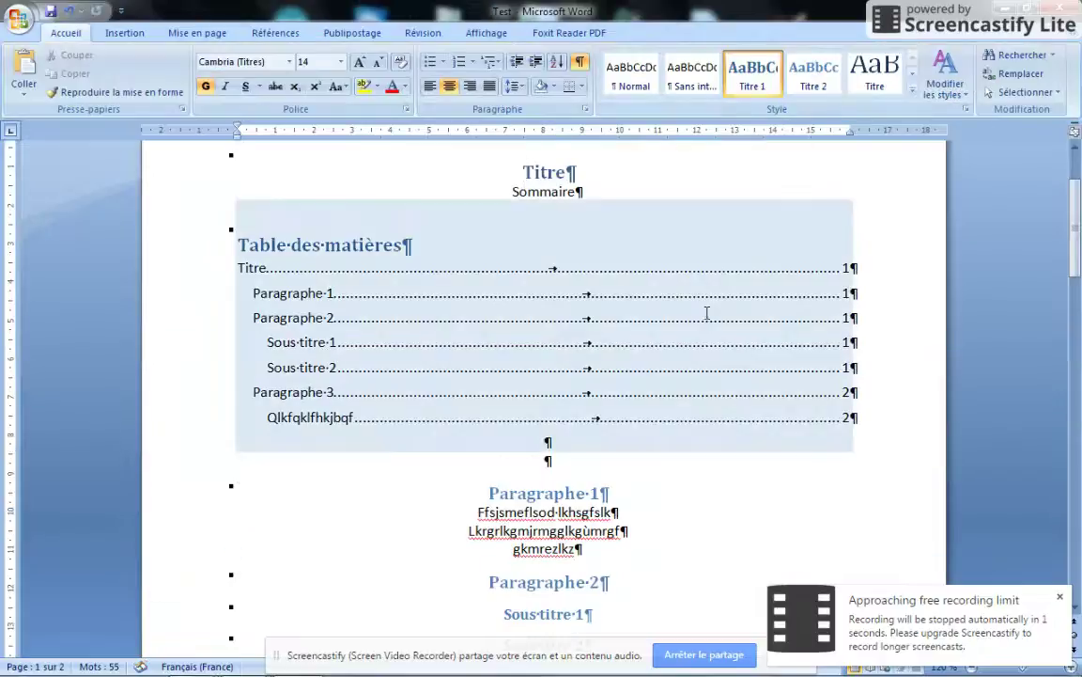